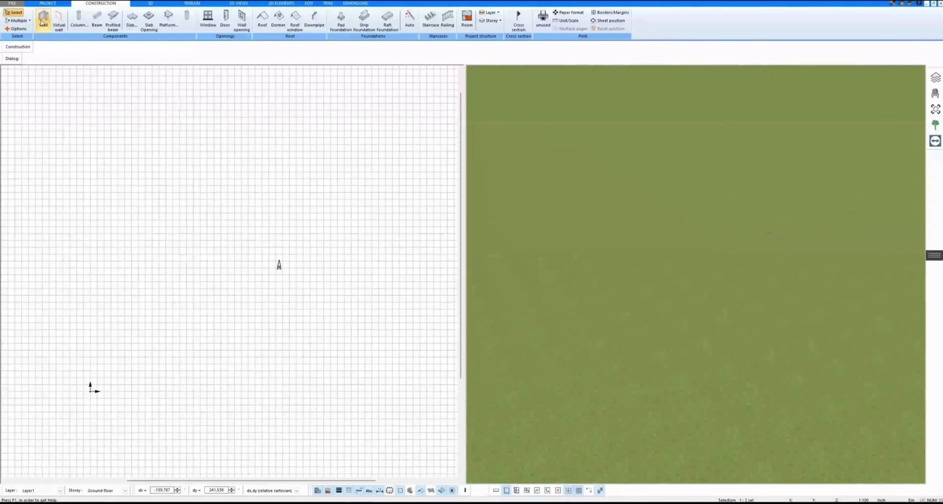
Step: Draw a closed square of exterior walls, 10 m per side, using the AW 36cm (30+6) insulating plaster wall type
click(42, 22)
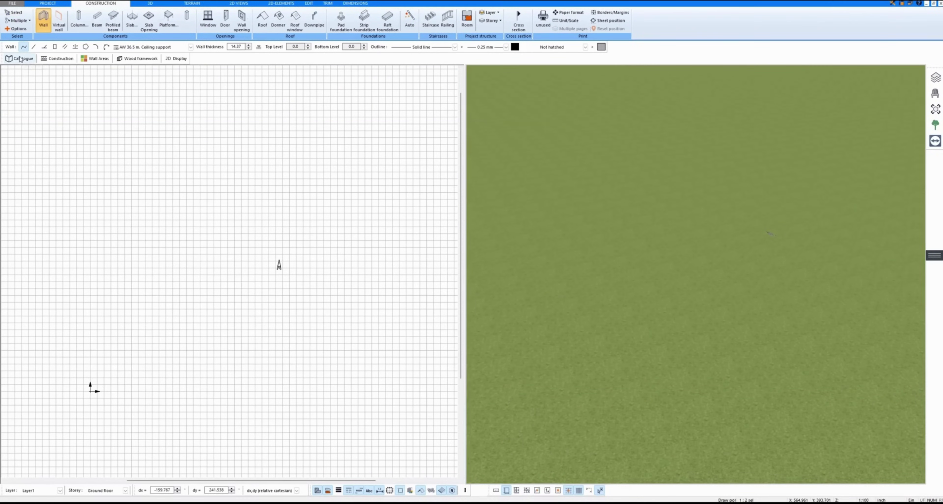
click(21, 59)
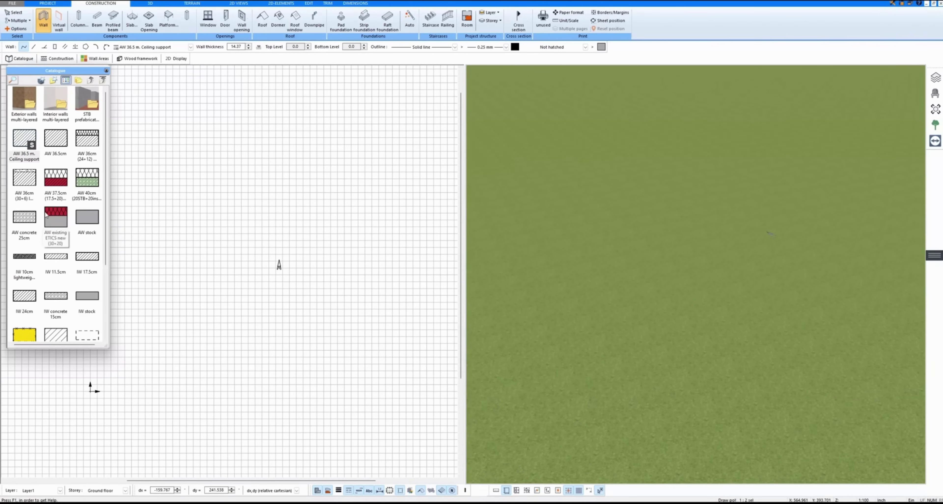
click(22, 188)
click(267, 304)
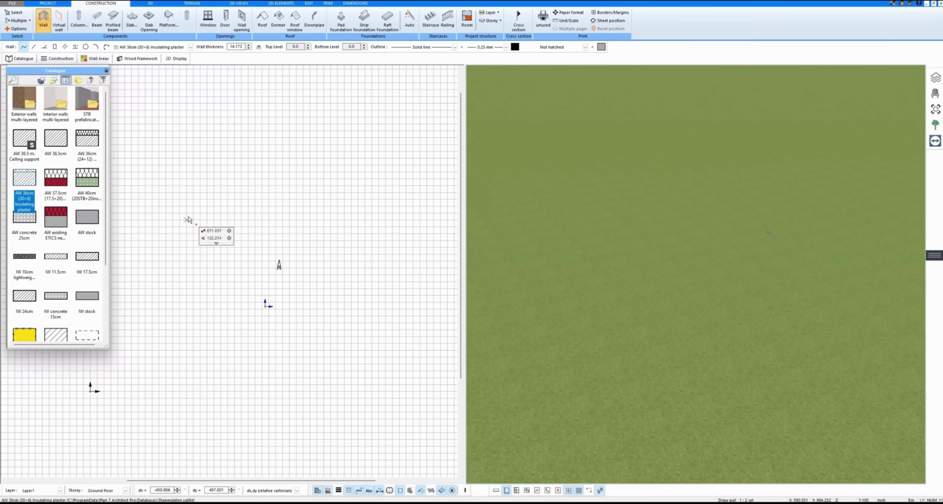
click(165, 150)
scroll(166, 208, up, 3)
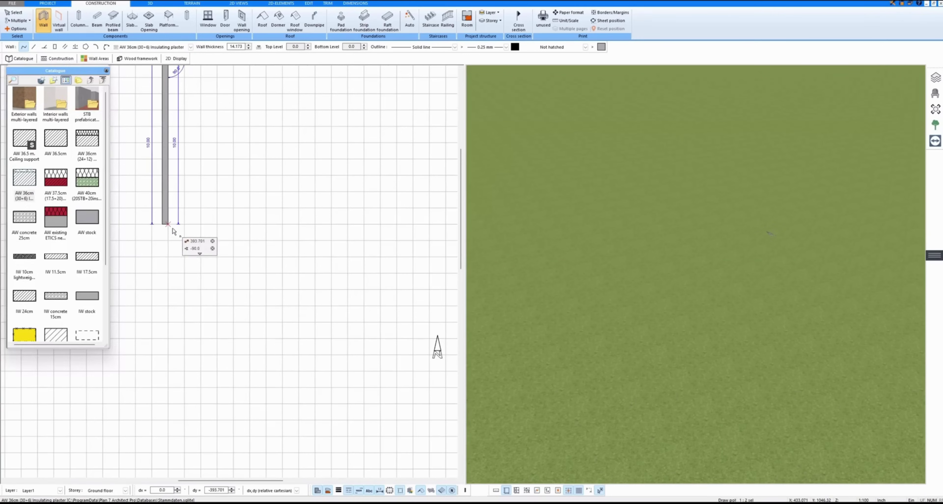
click(173, 235)
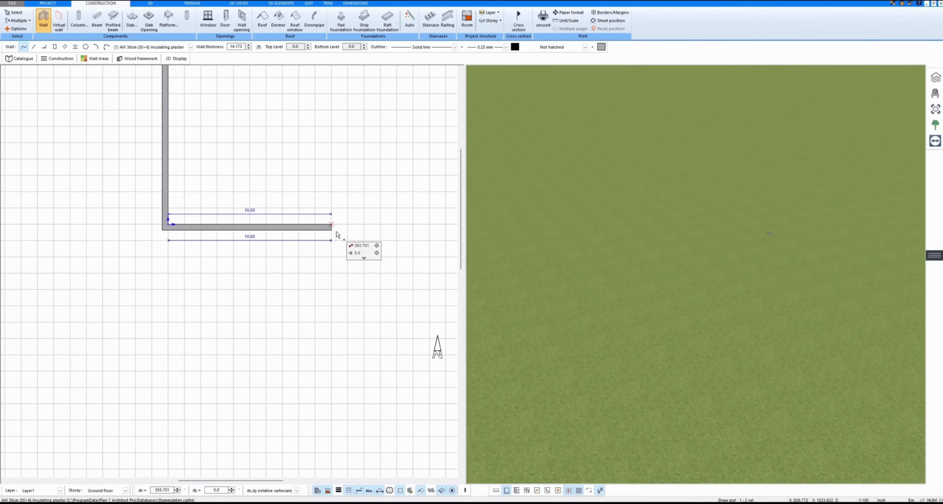
click(335, 232)
middle_drag(339, 144, 324, 299)
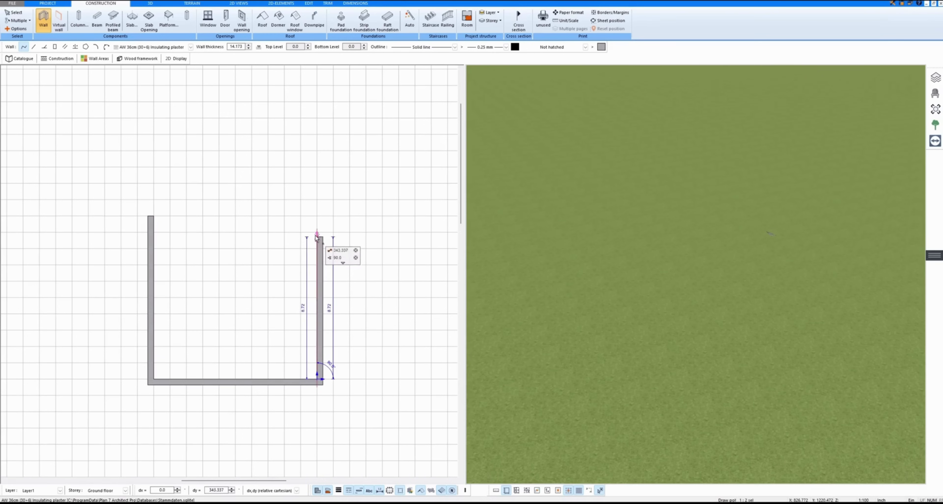
click(316, 218)
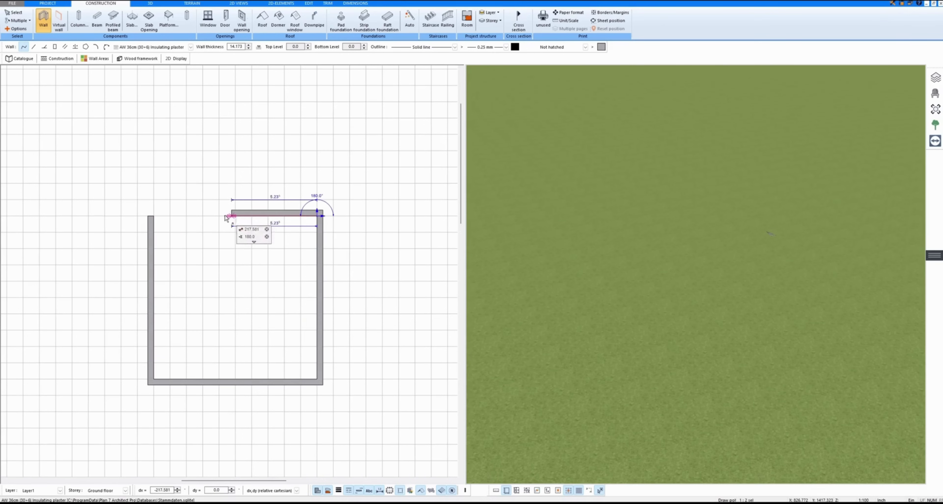
click(147, 217)
scroll(236, 331, up, 1)
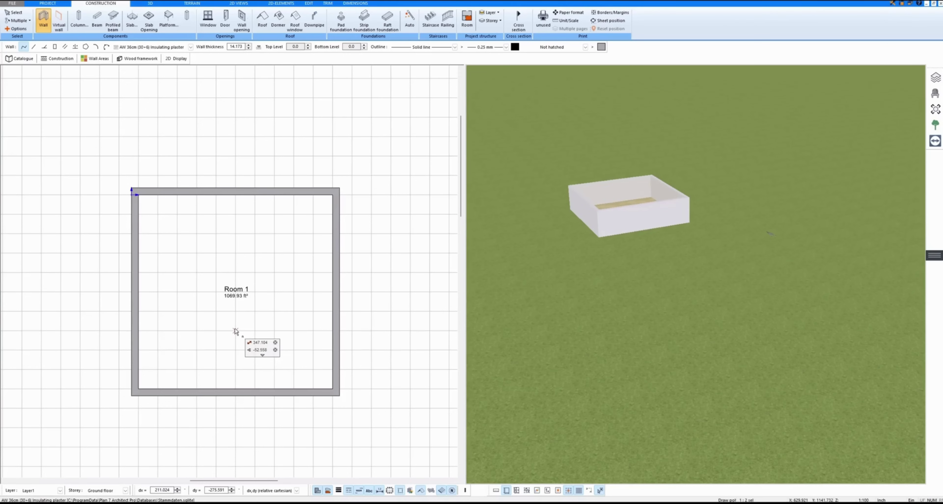
Step: Enclose an upper-left room with IW 11.5cm interior walls, running from the left exterior wall to the plan's middle and up to the top wall
click(28, 60)
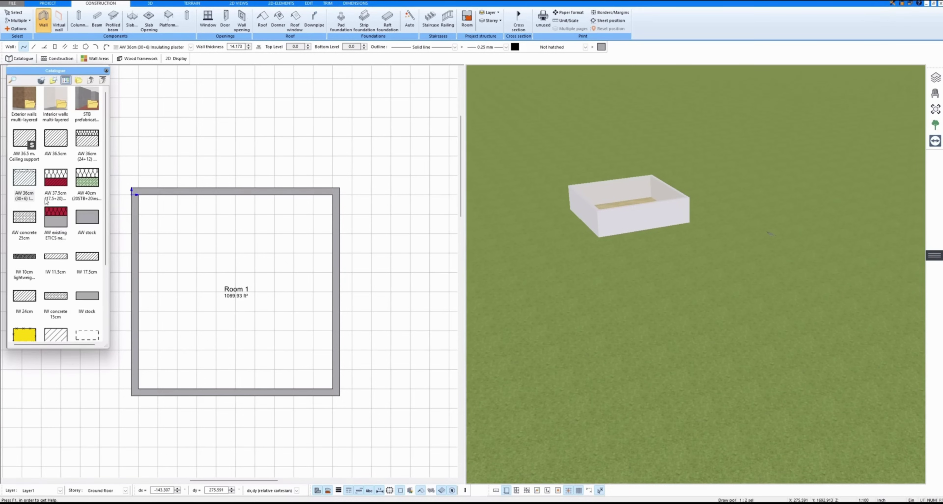
click(55, 258)
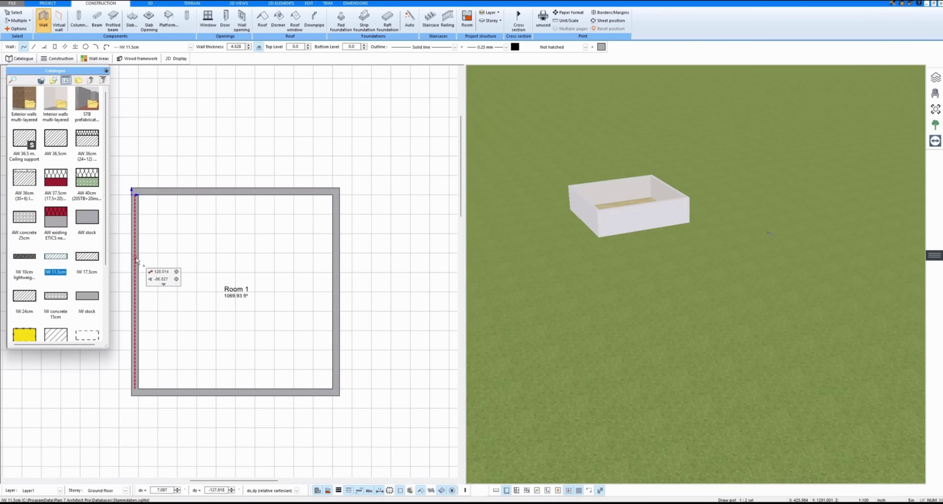
click(136, 272)
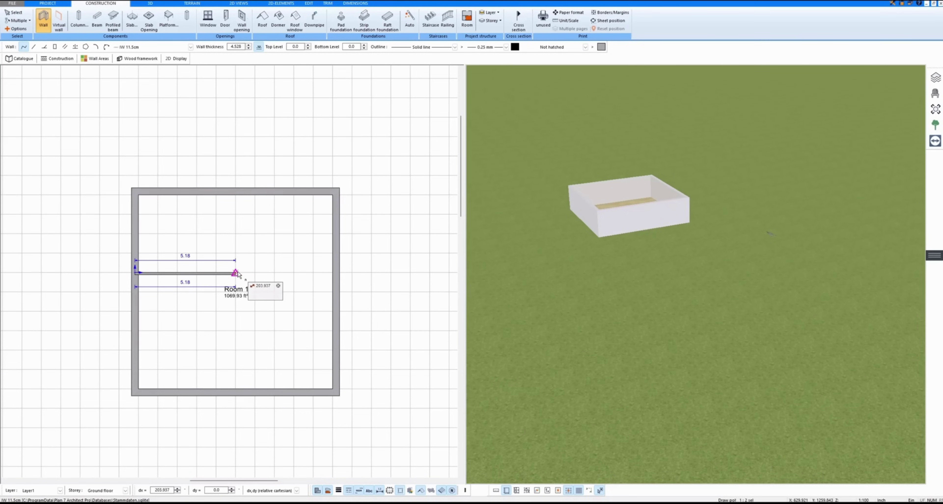
click(236, 273)
click(235, 193)
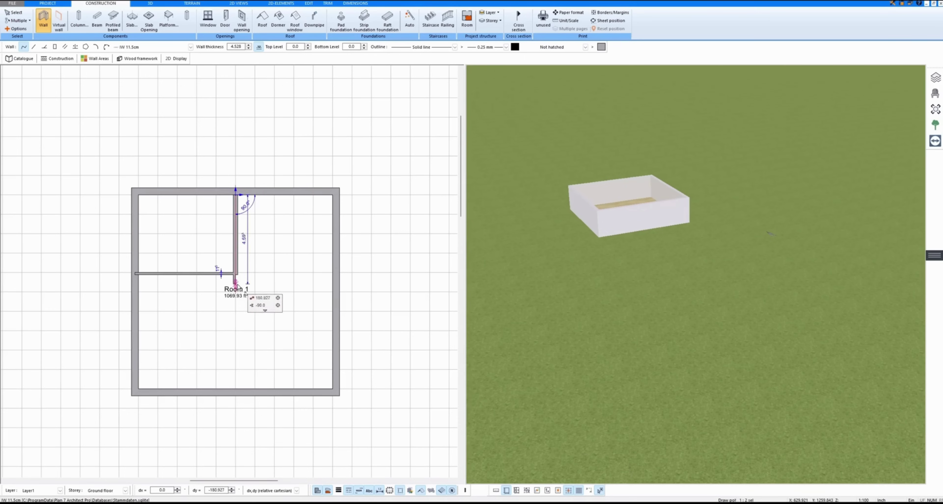
Step: Continue the IW 11.5cm interior wall down from the upper-left room's corner and across to the right exterior wall
click(236, 274)
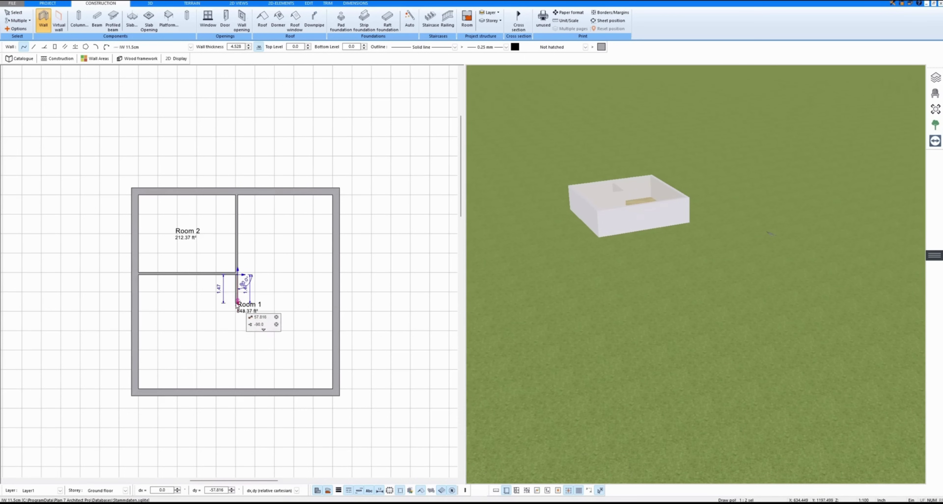
click(236, 320)
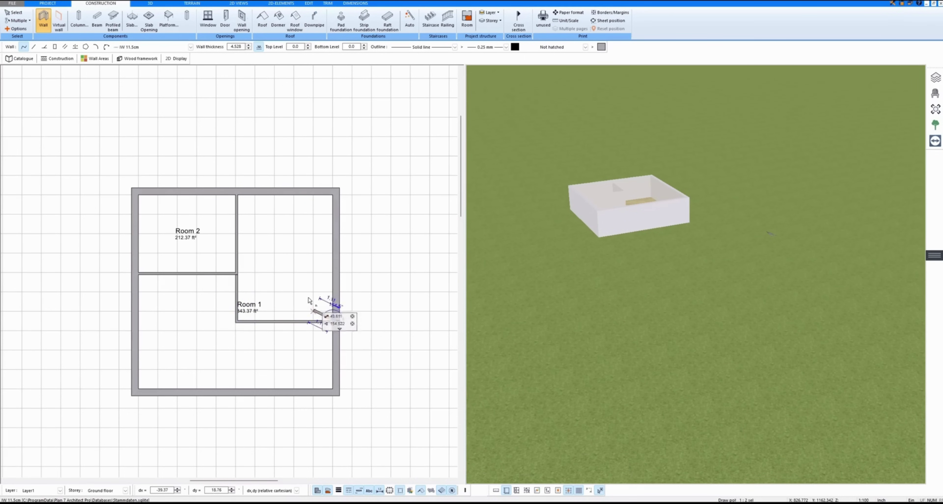
click(332, 322)
scroll(305, 301, up, 2)
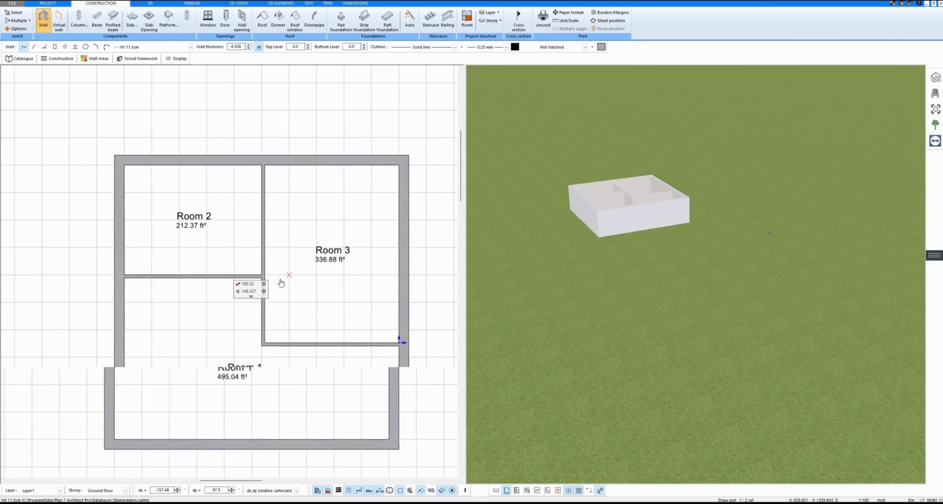
Step: Display the outer dimensions around the floor plan and end the current wall chain
middle_drag(281, 283, 288, 283)
middle_drag(331, 318, 310, 304)
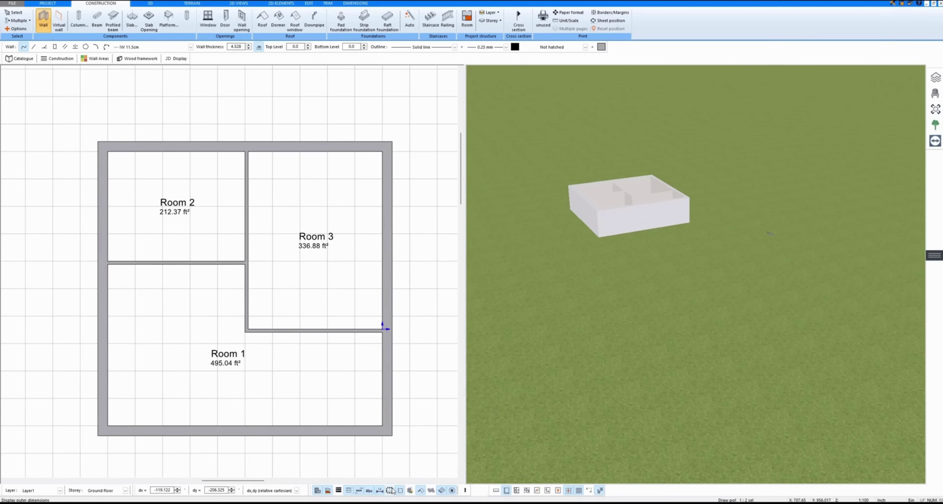
scroll(248, 330, down, 1)
scroll(248, 329, up, 1)
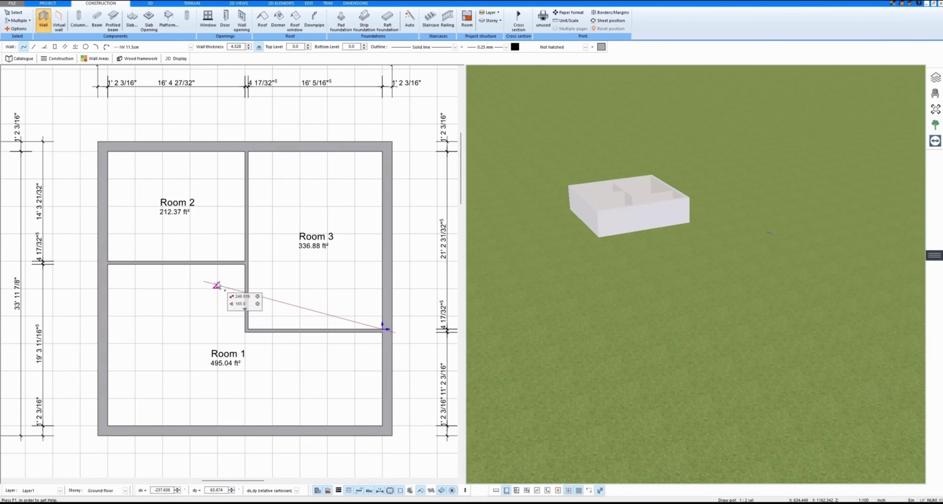
key(Escape)
Step: Draw a small enclosed room with IW 11.5cm walls against the top exterior wall inside Room 2
click(135, 151)
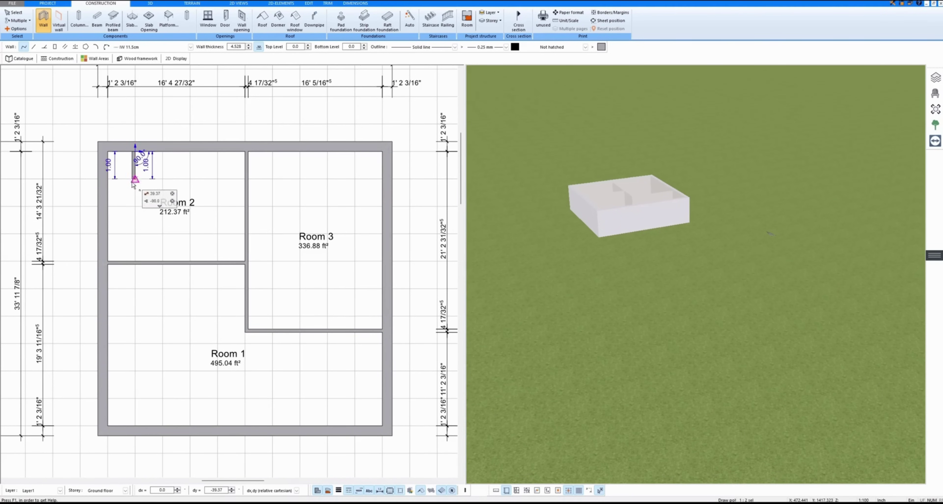
click(135, 202)
click(168, 202)
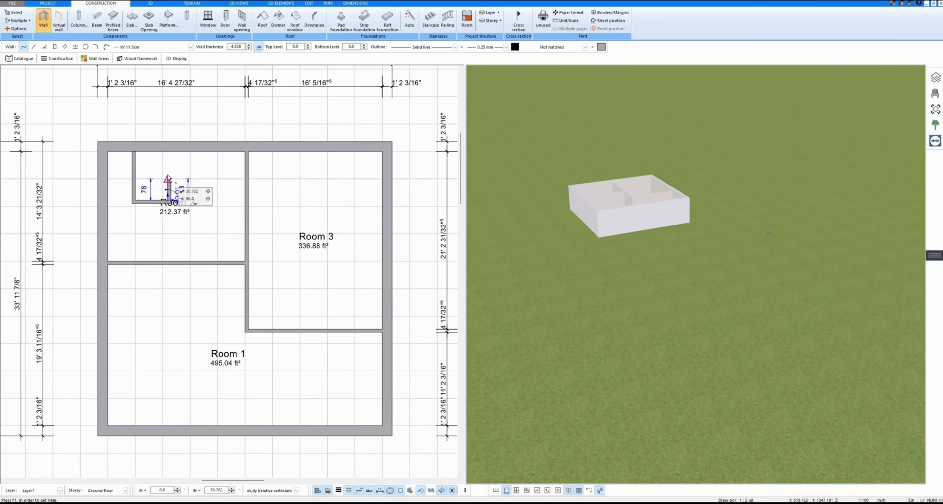
click(169, 151)
scroll(153, 176, down, 1)
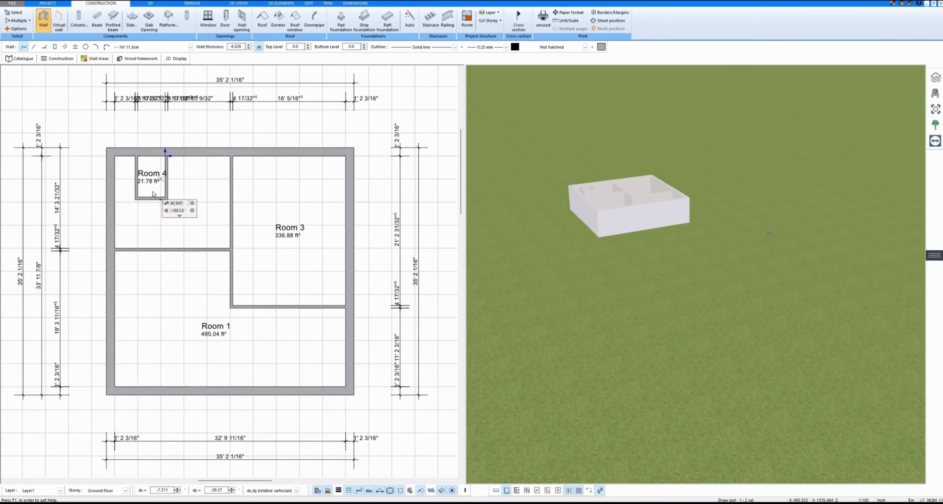
middle_drag(153, 222, 189, 228)
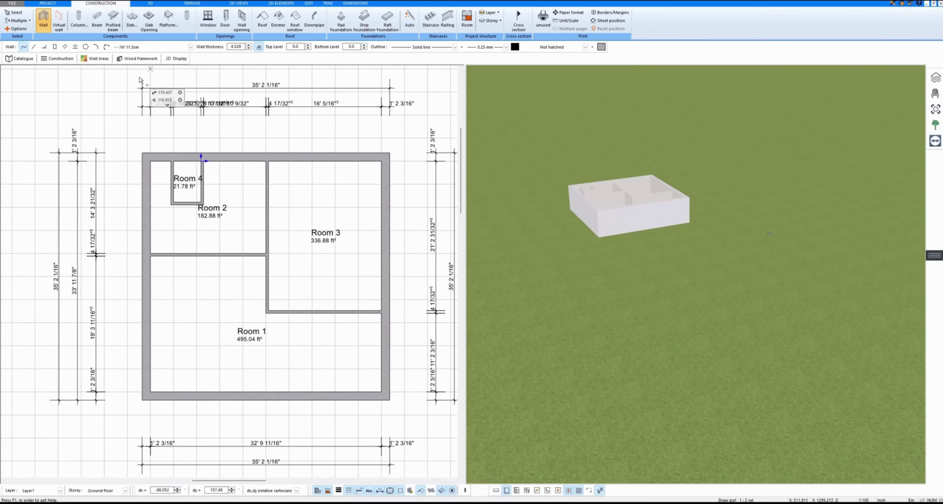
Step: Place the round-arch entrance door HT Ru 1FO-5 w in Room 2's left exterior wall, opening inward
click(224, 21)
click(21, 58)
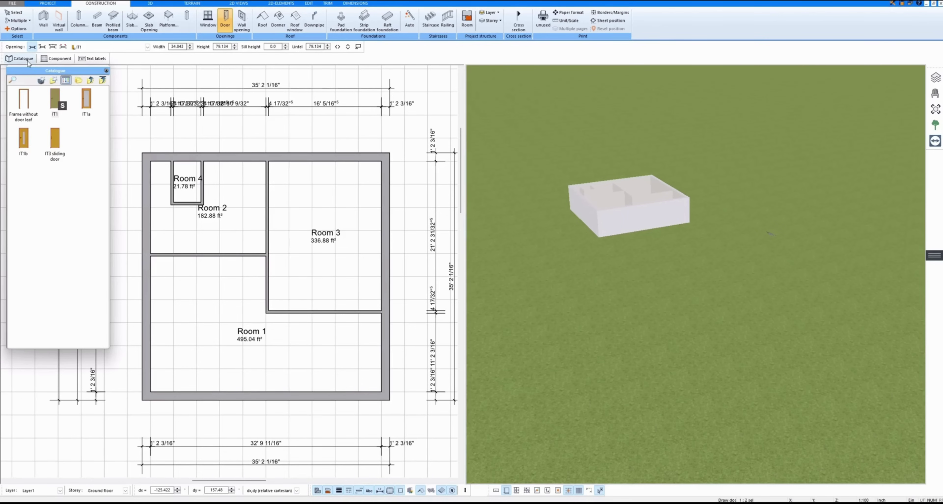
click(91, 80)
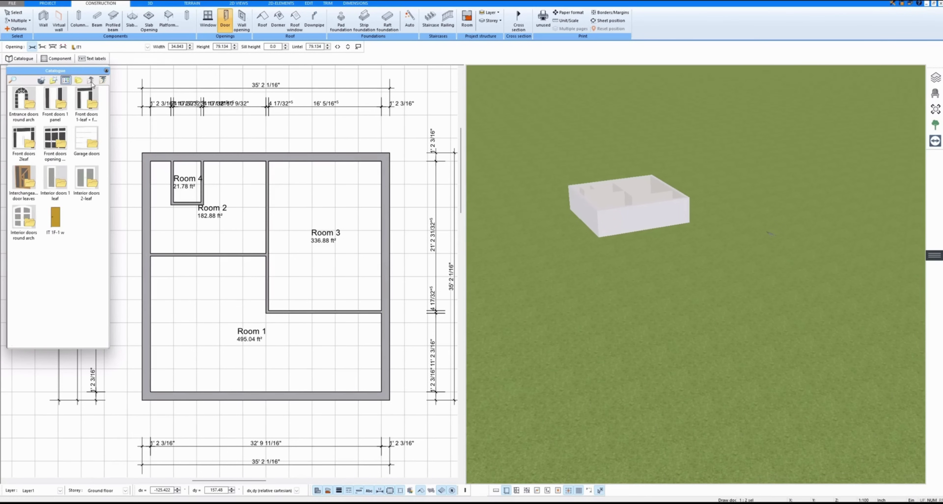
double_click(19, 104)
click(27, 219)
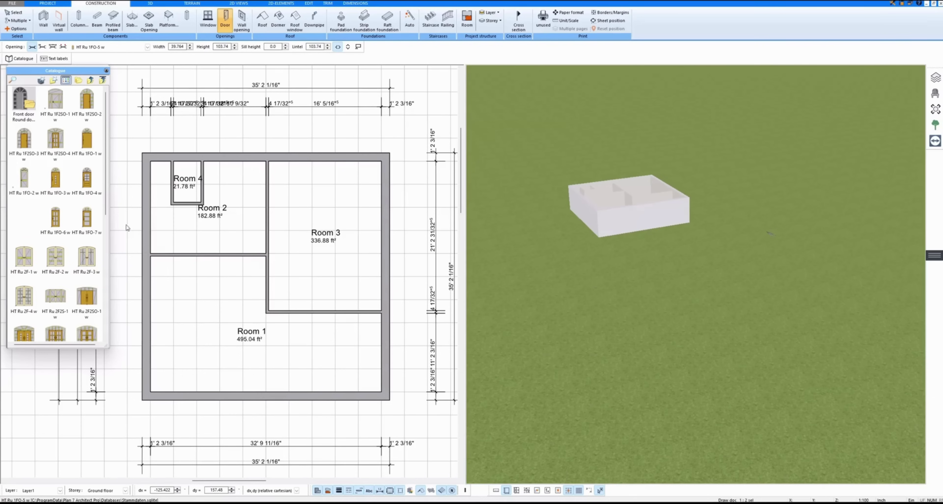
click(147, 224)
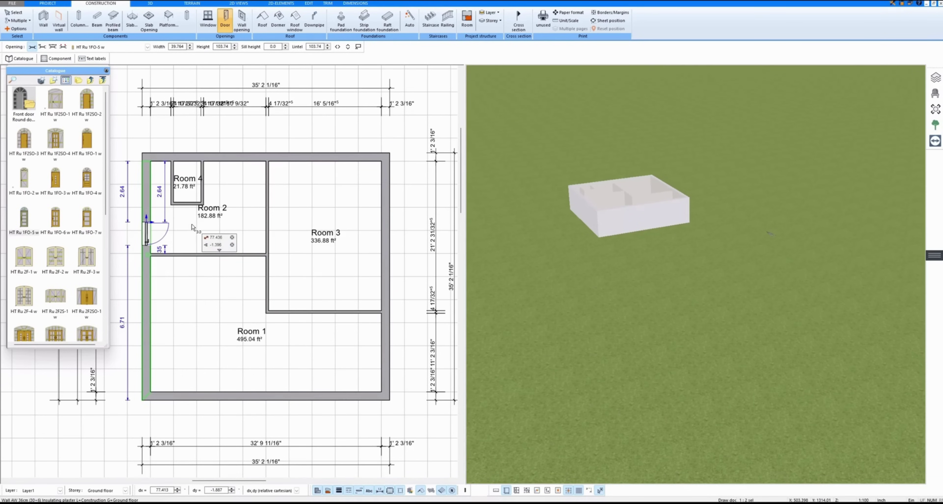
click(193, 229)
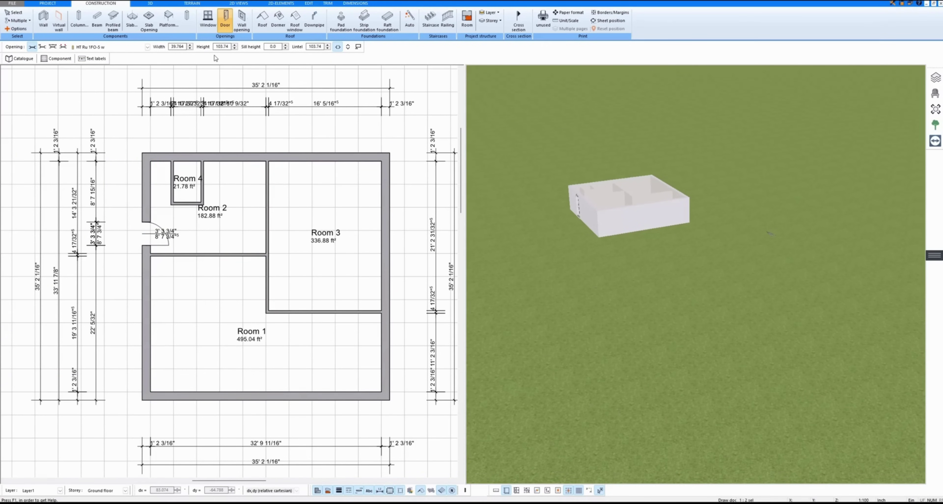
Step: Place one-leaf interior doors IT 1F-5 w between Rooms 2 and 1, between Rooms 2 and 3, and in Room 4's lower wall
click(19, 58)
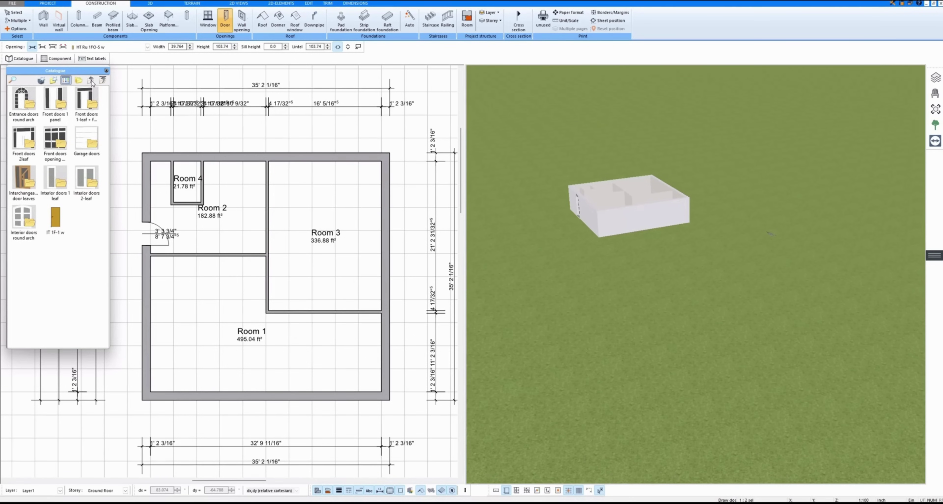
double_click(61, 179)
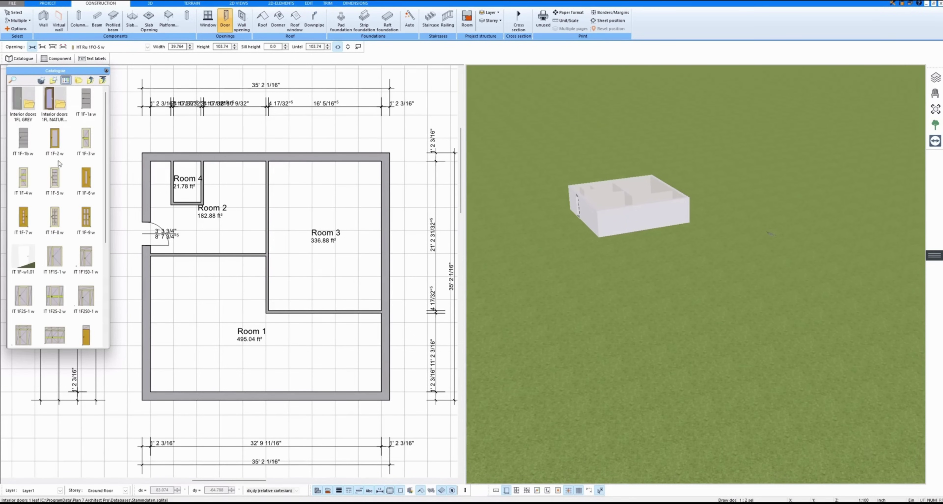
click(52, 179)
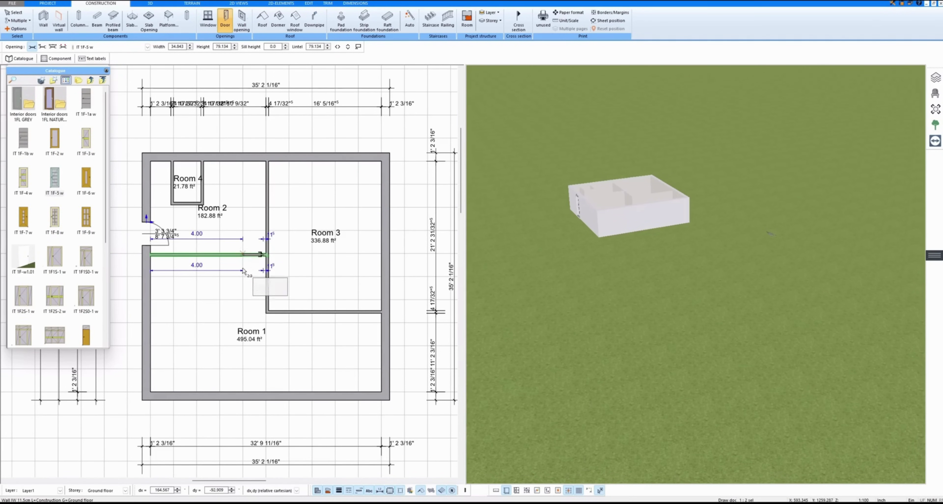
click(240, 283)
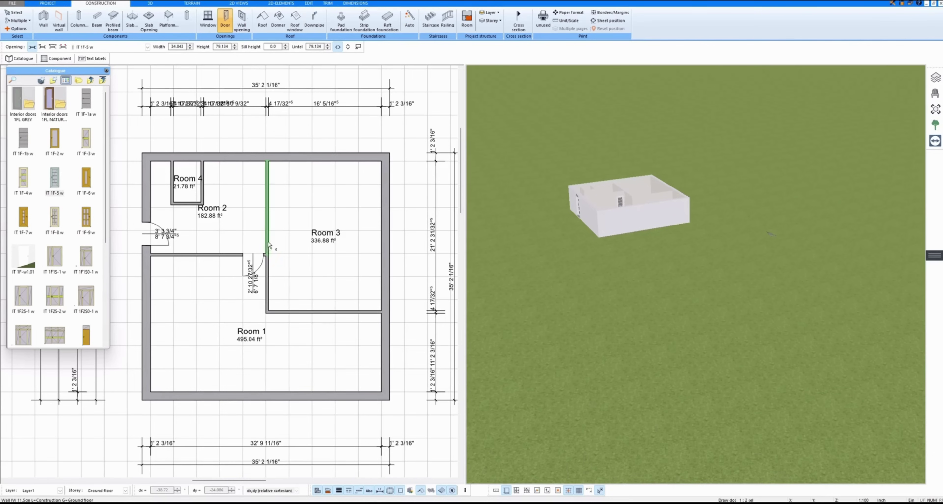
click(281, 238)
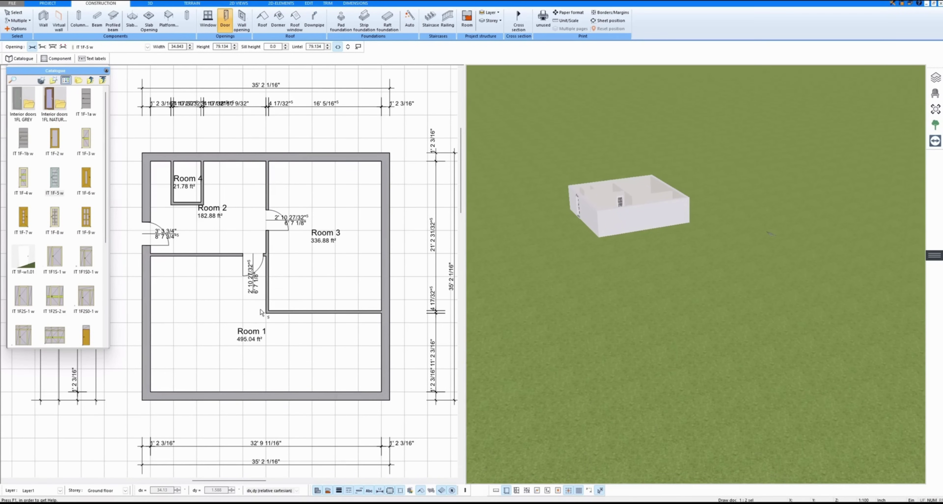
click(177, 205)
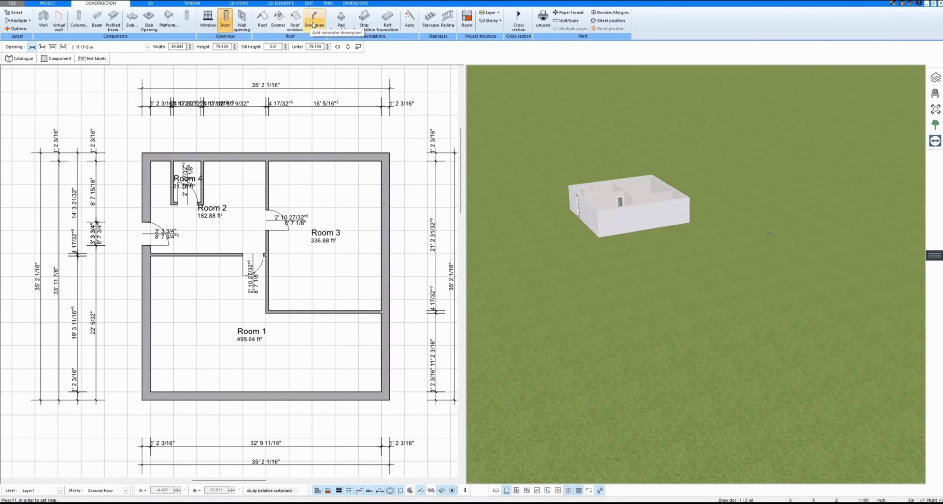
Step: Examine the interior rooms and placed doors from above in the 3D view
scroll(627, 185, up, 5)
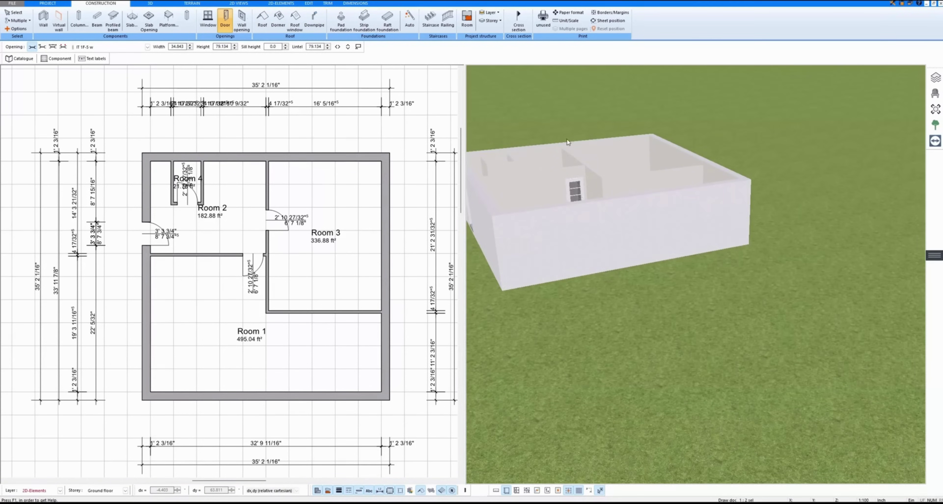
middle_drag(567, 140, 579, 155)
scroll(648, 161, up, 3)
drag(651, 160, 624, 166)
click(705, 163)
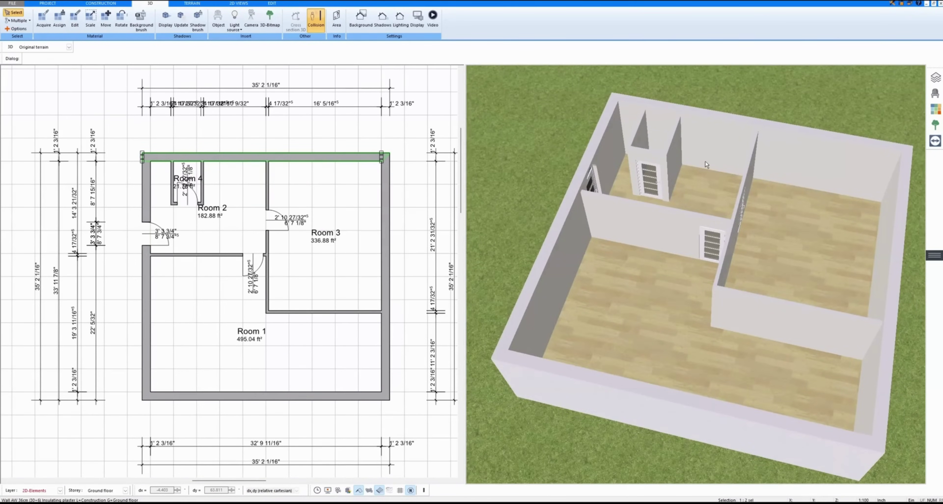
drag(705, 162, 705, 158)
click(742, 204)
click(237, 211)
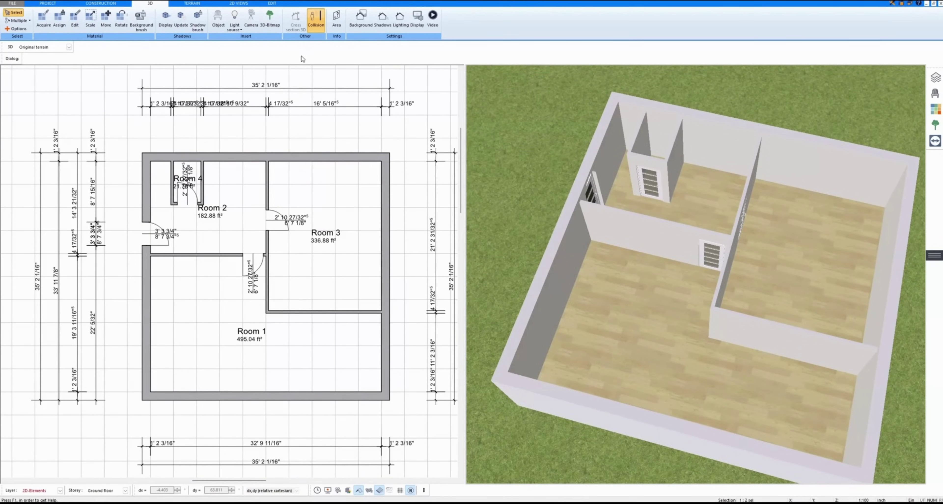
Step: Place a half-turn Wooden staircase 1 in Room 2, fitted against the upper exterior wall between Room 4 and Room 3
click(216, 231)
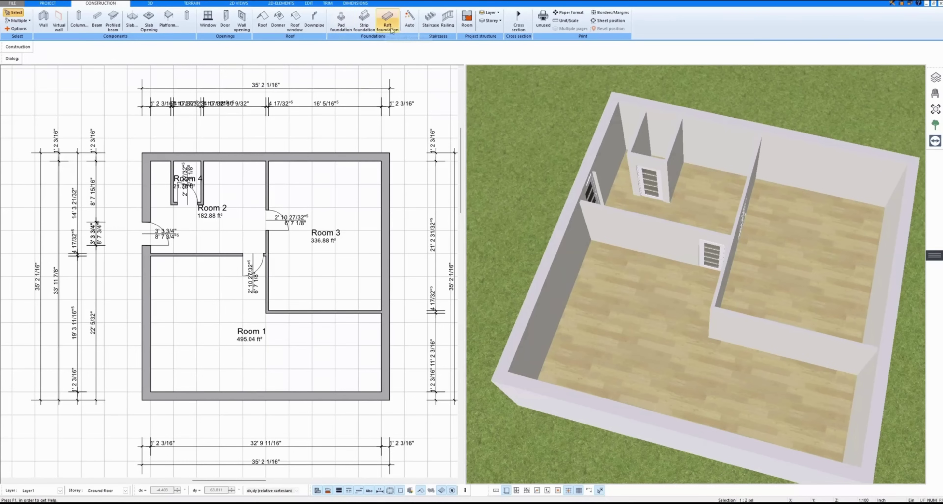
click(428, 21)
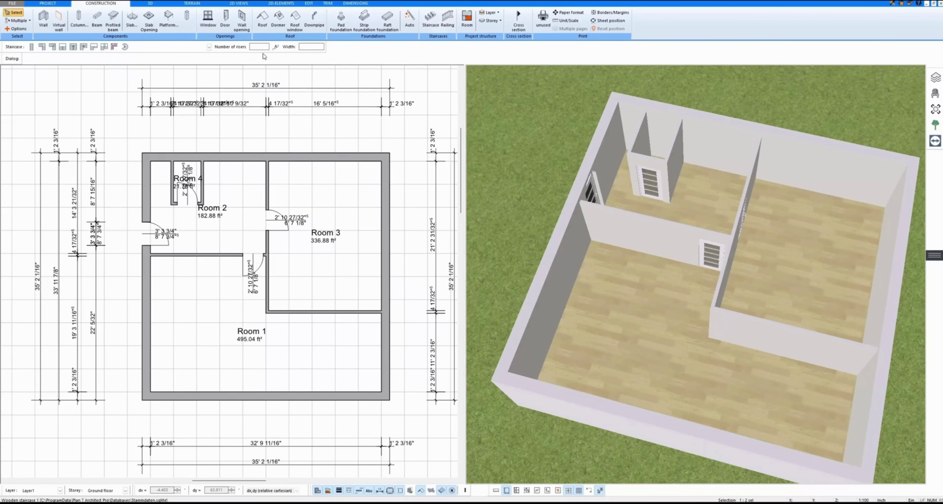
click(73, 48)
click(266, 210)
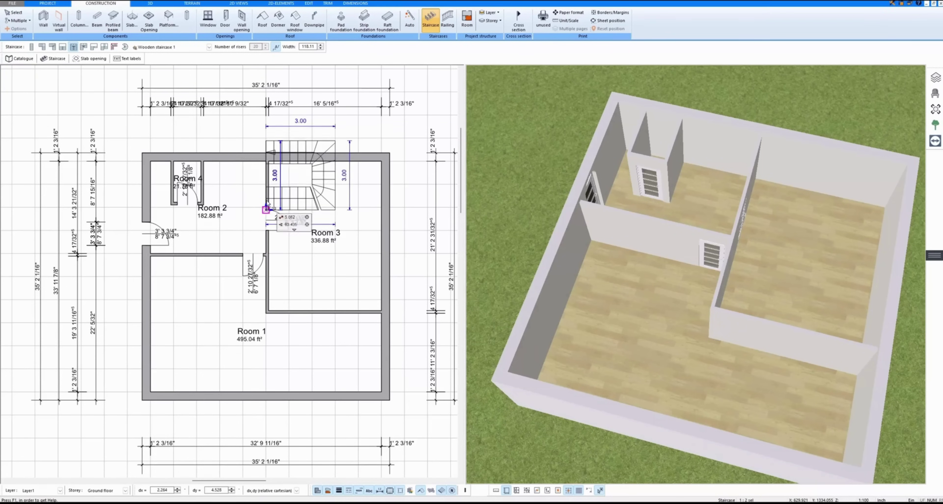
click(266, 161)
click(204, 161)
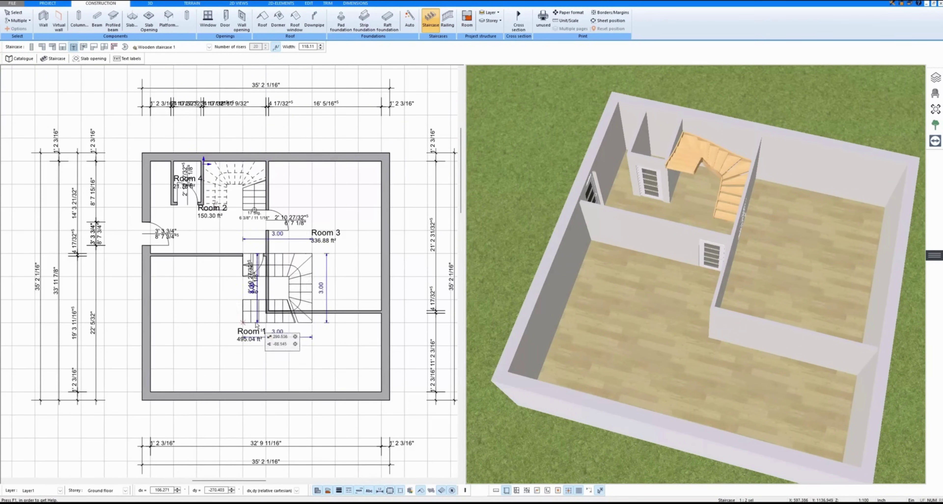
click(14, 14)
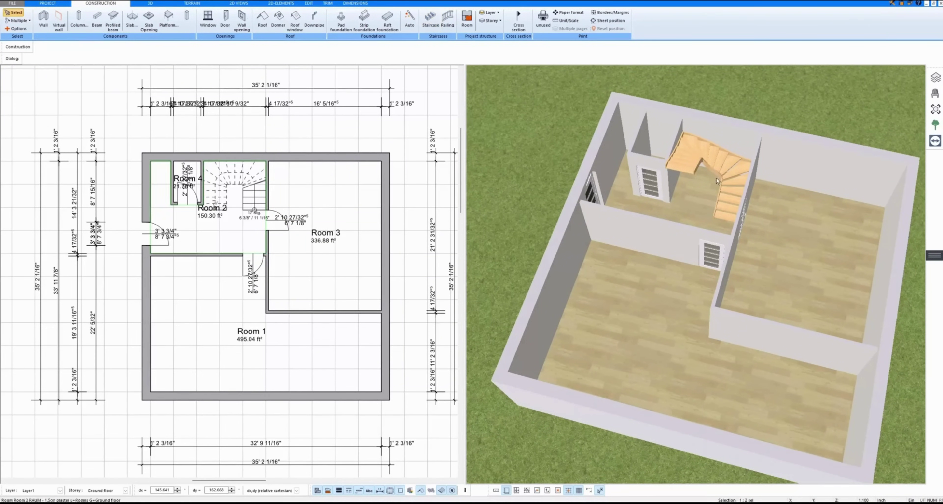
Step: Add a baluster railing along the left direction line of the staircase in Room 2
click(739, 172)
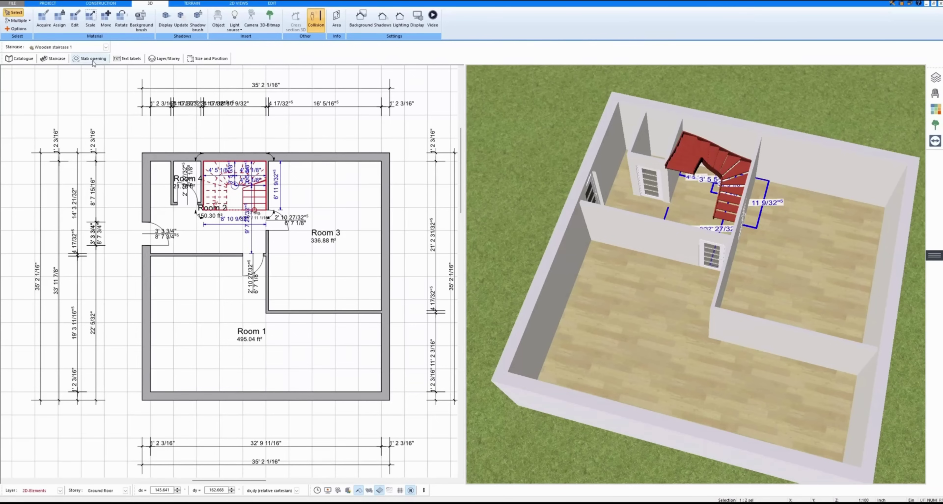
click(54, 58)
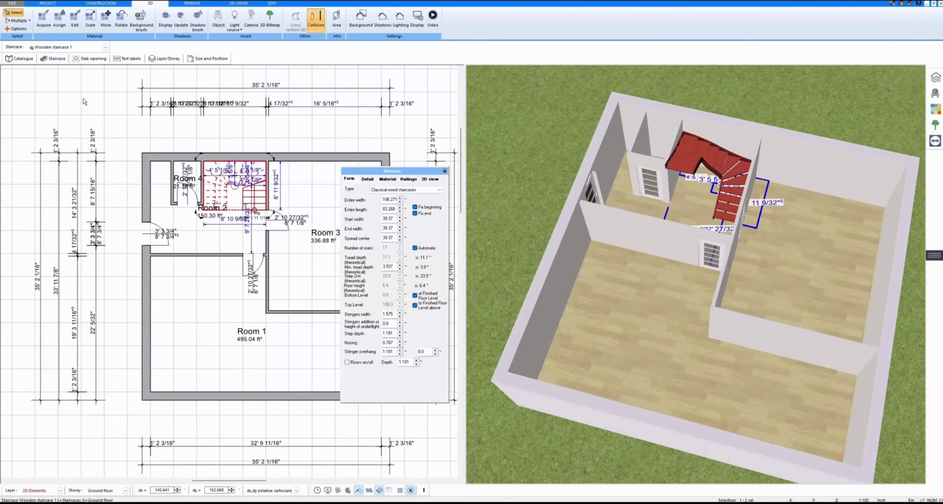
click(408, 179)
click(348, 211)
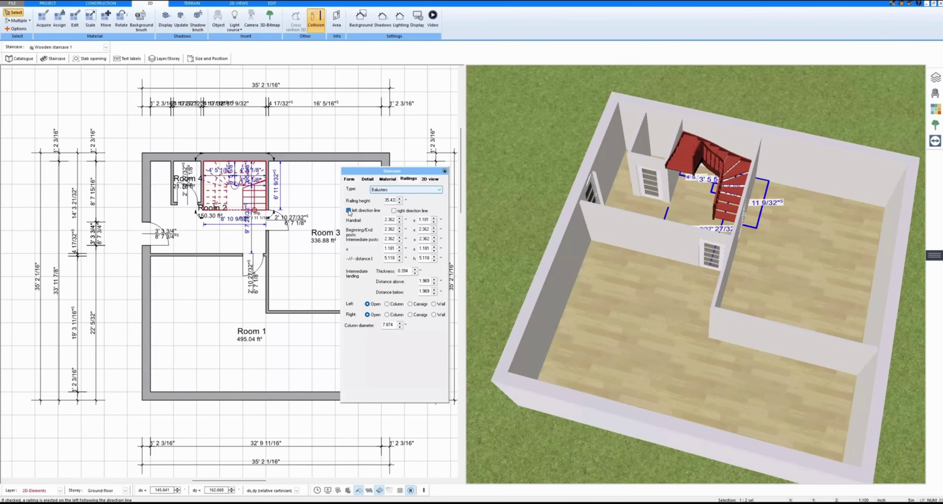
Step: Change the Room 2 staircase type to "Solid staircases, underwall" and view the result in 3D
click(349, 179)
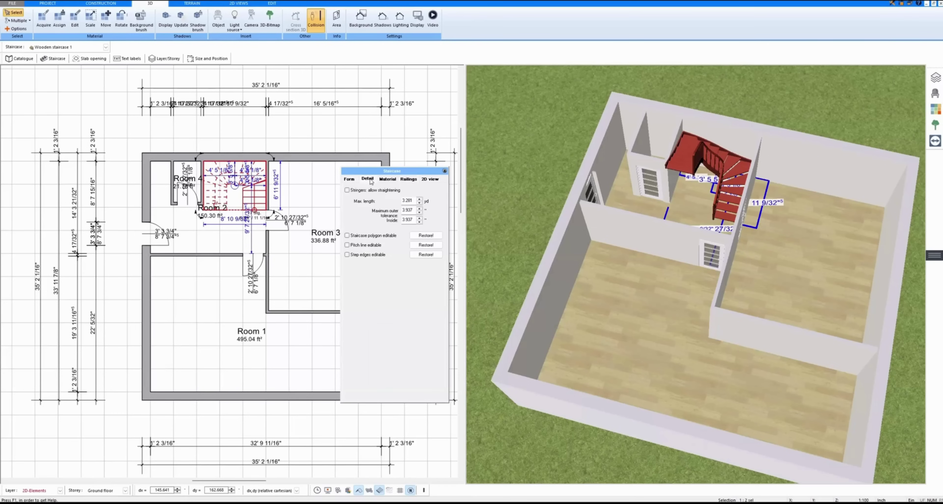
click(403, 190)
click(386, 206)
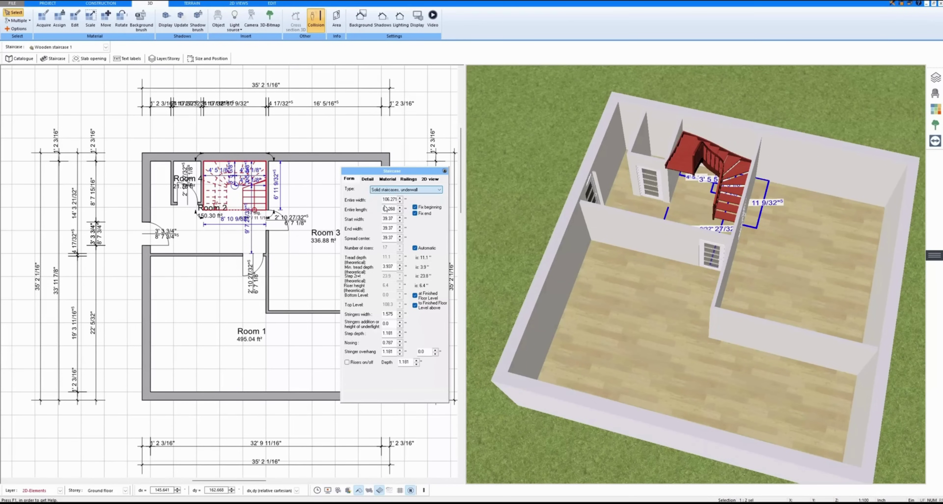
click(445, 172)
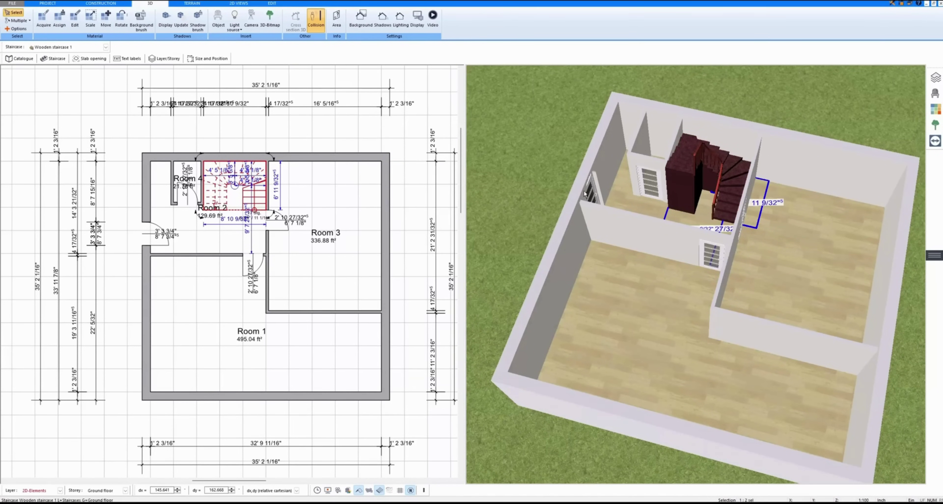
scroll(726, 193, up, 5)
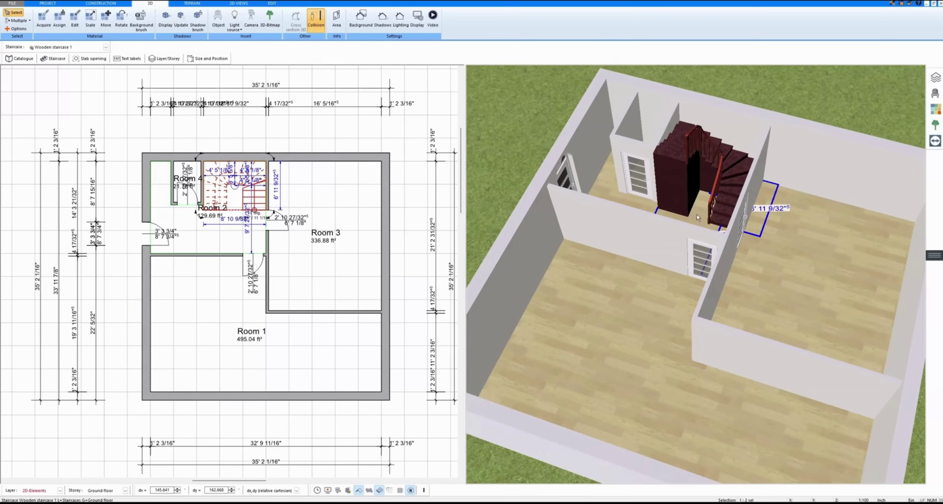
click(234, 342)
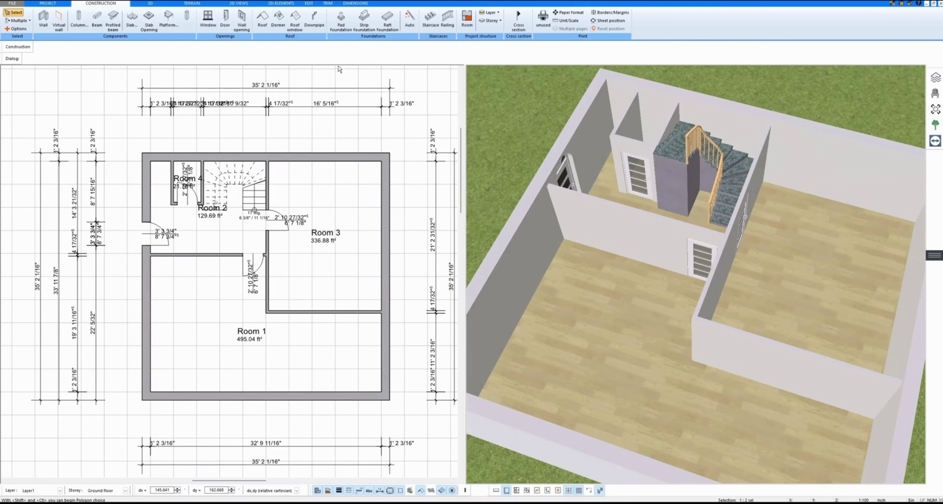
Step: Choose the Georgian bar window SF 2flg. w and place one in Room 1's left exterior wall
click(207, 21)
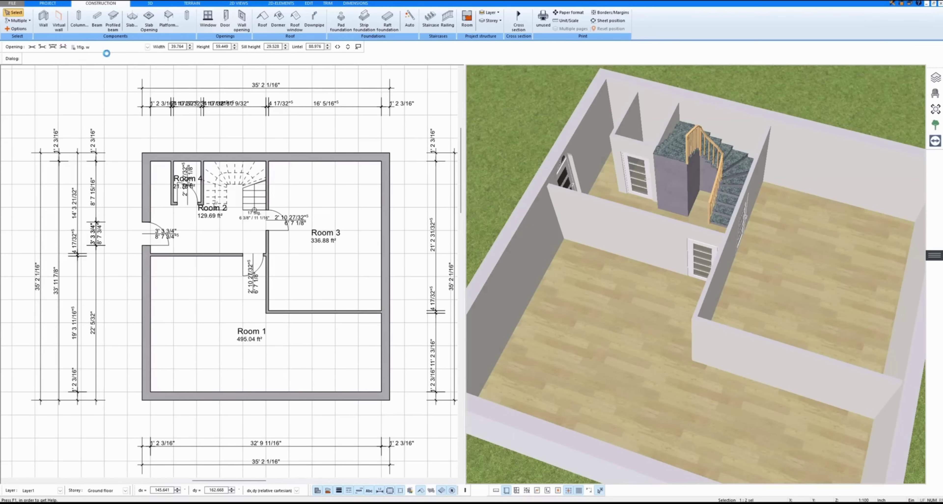
click(22, 59)
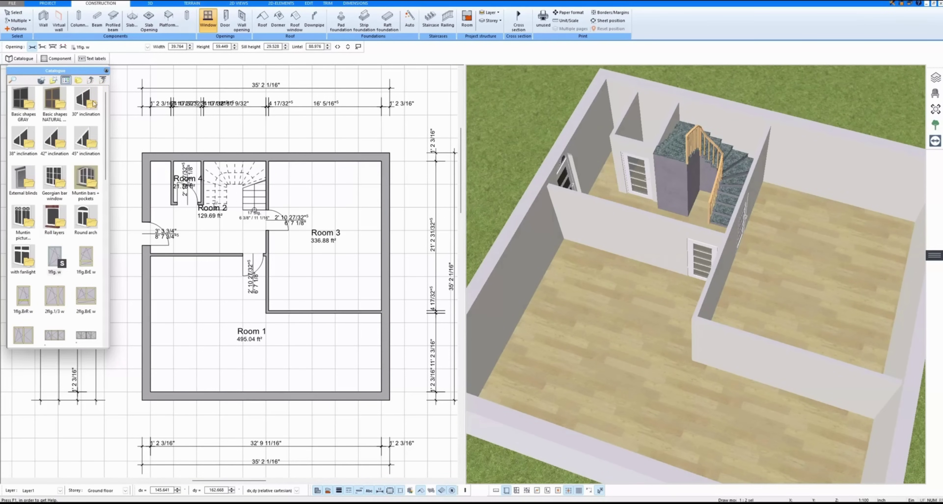
scroll(69, 210, down, 3)
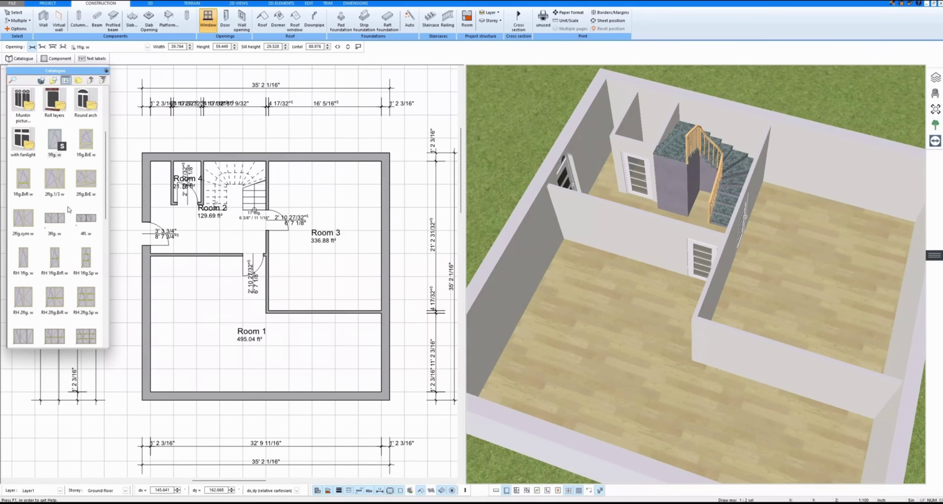
scroll(69, 210, down, 10)
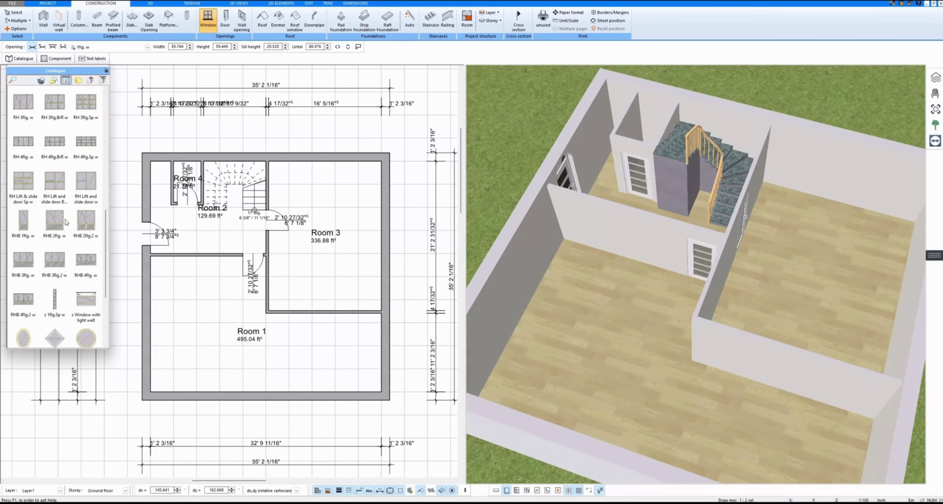
scroll(66, 222, up, 13)
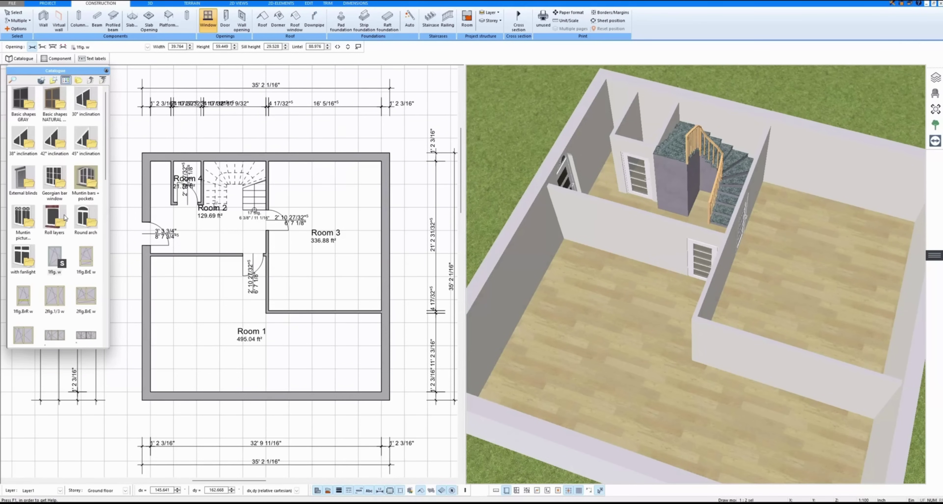
double_click(54, 175)
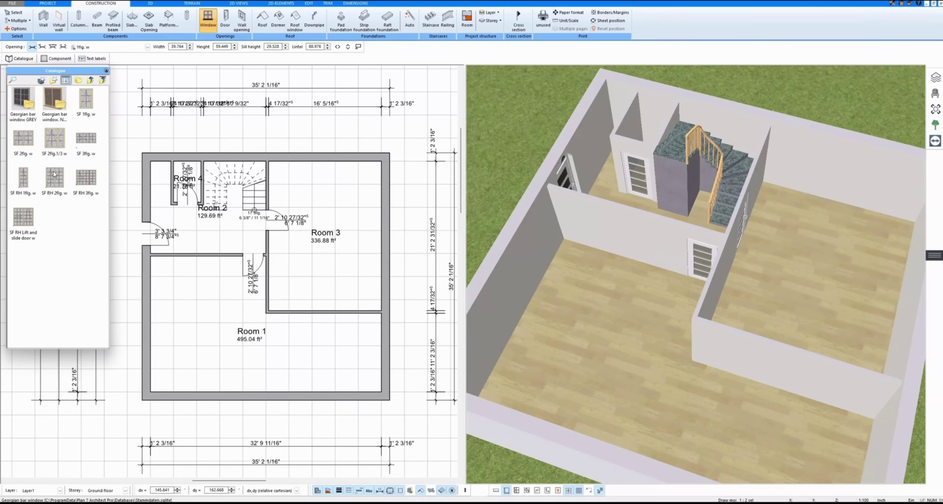
click(23, 139)
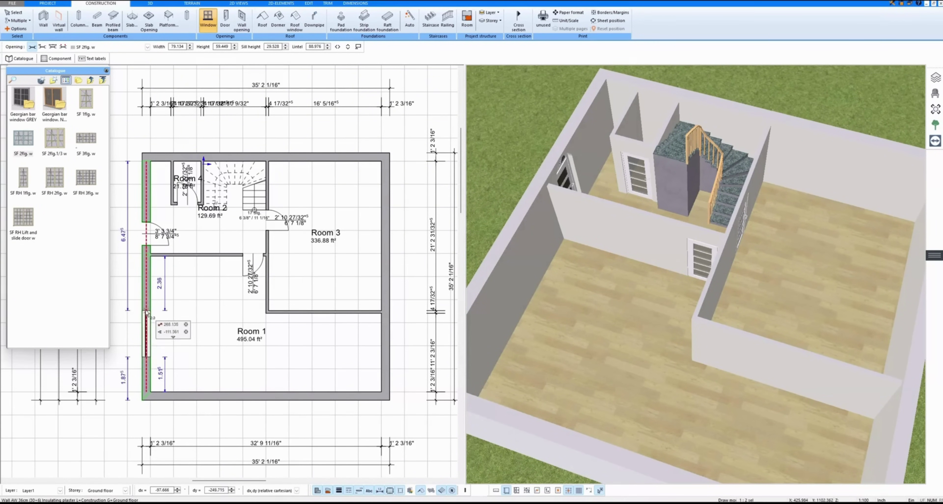
click(225, 311)
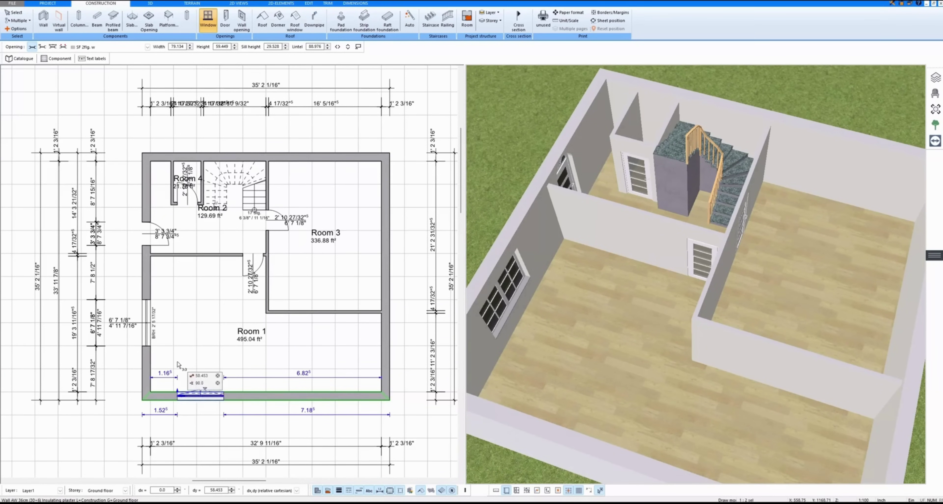
Step: Place more SF 2flg. w windows: two in Room 1's lower wall, one in its right wall, and one each in Room 3's right and upper walls
click(240, 344)
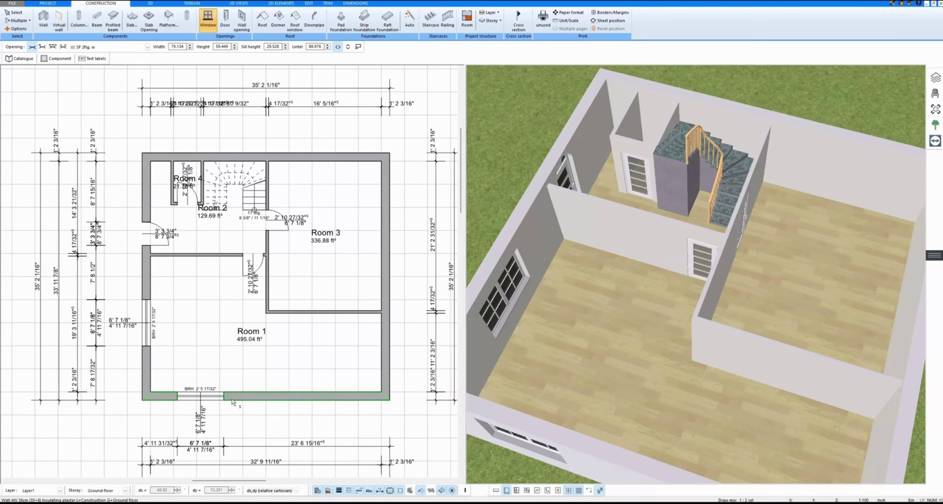
click(316, 365)
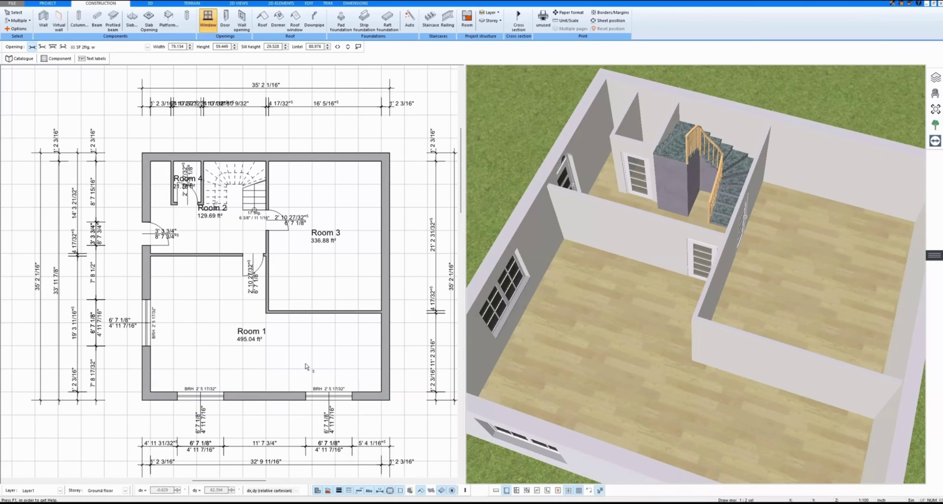
click(389, 357)
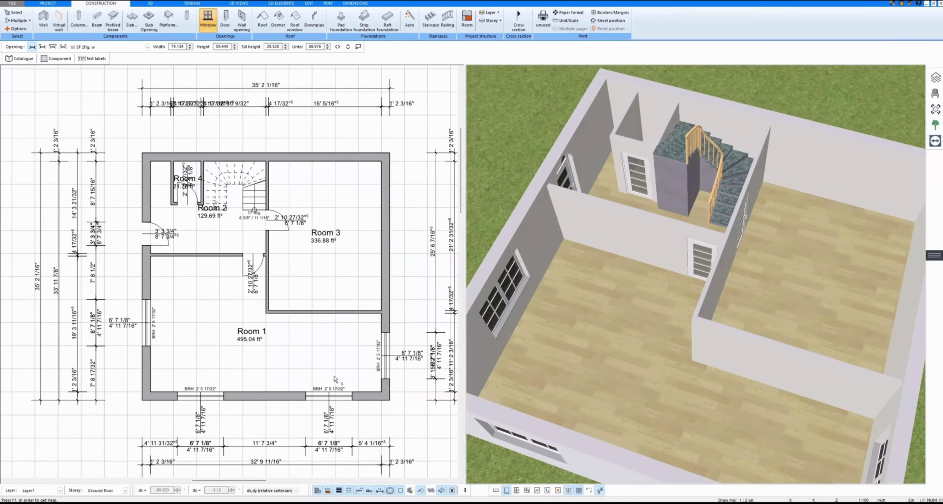
click(387, 236)
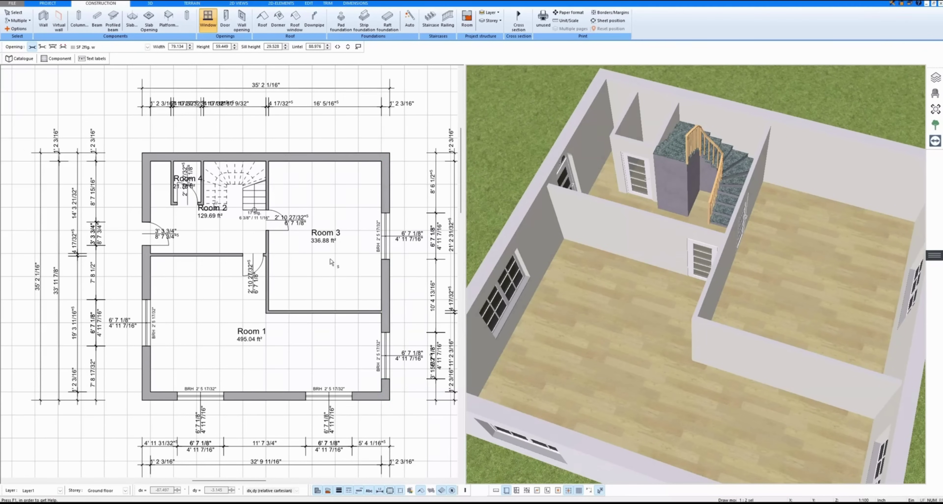
click(332, 158)
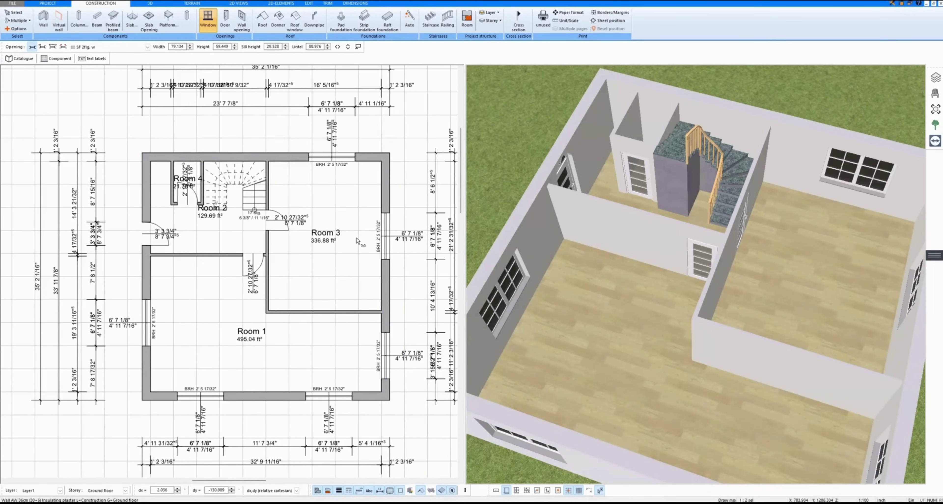
Step: Place the round window z- Round w in Room 2's left exterior wall, between the entrance door and the upper corner
click(22, 58)
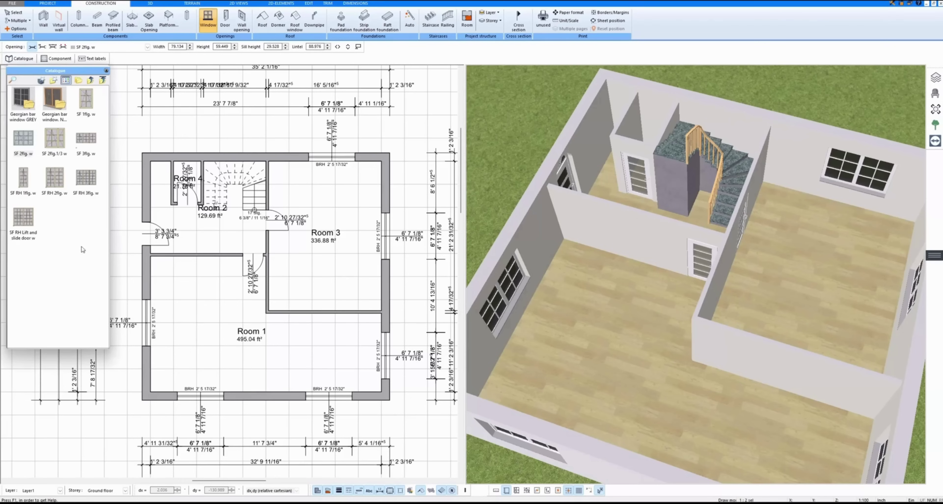
click(90, 81)
scroll(30, 246, down, 6)
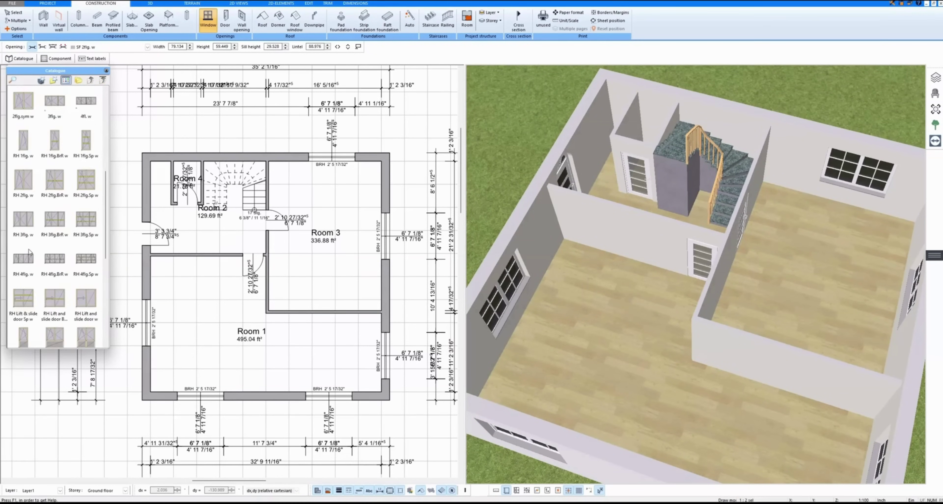
click(79, 208)
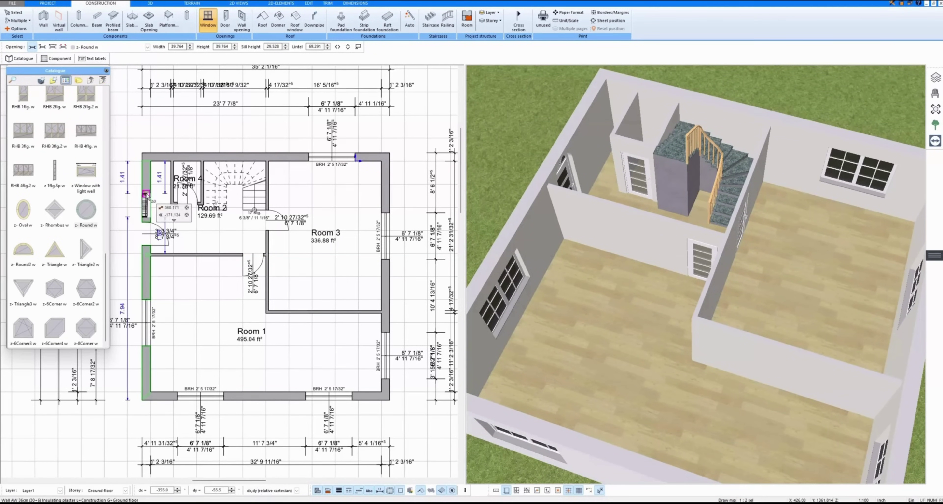
click(164, 189)
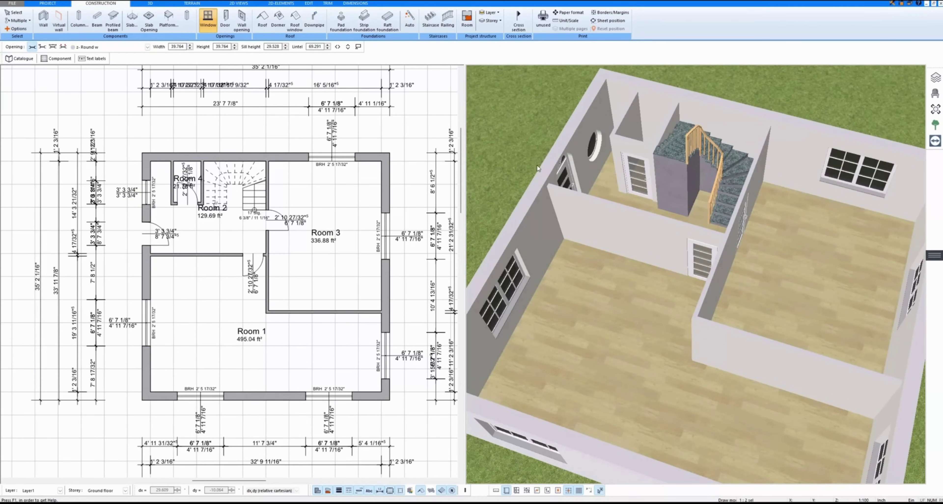
click(20, 59)
scroll(65, 173, up, 10)
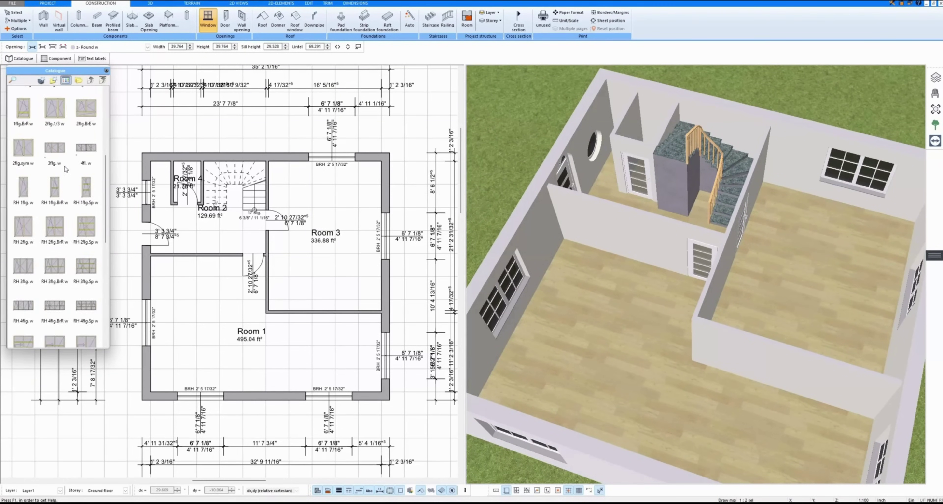
click(278, 20)
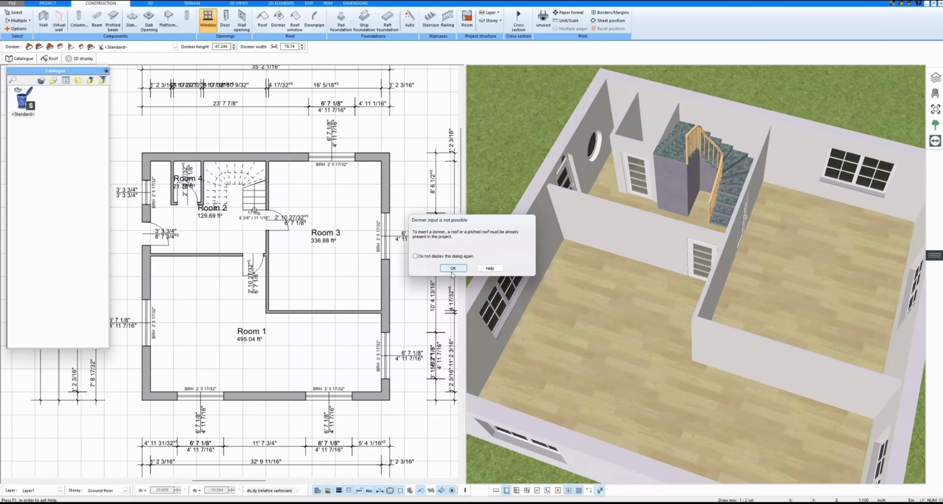
key(Return)
Step: Place the round-arch entrance door HT Ru2 1F-1 w in Room 1's lower exterior wall, between the two windows, and check it in 3D
click(226, 22)
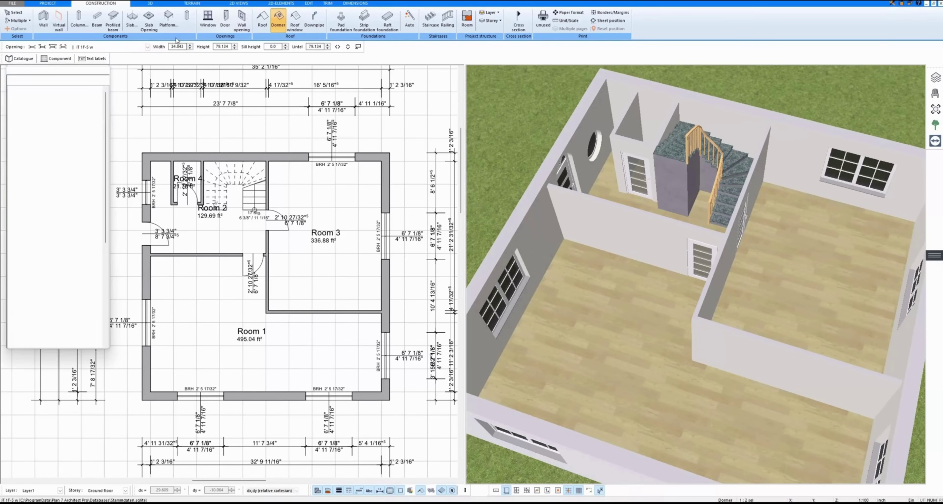
click(91, 80)
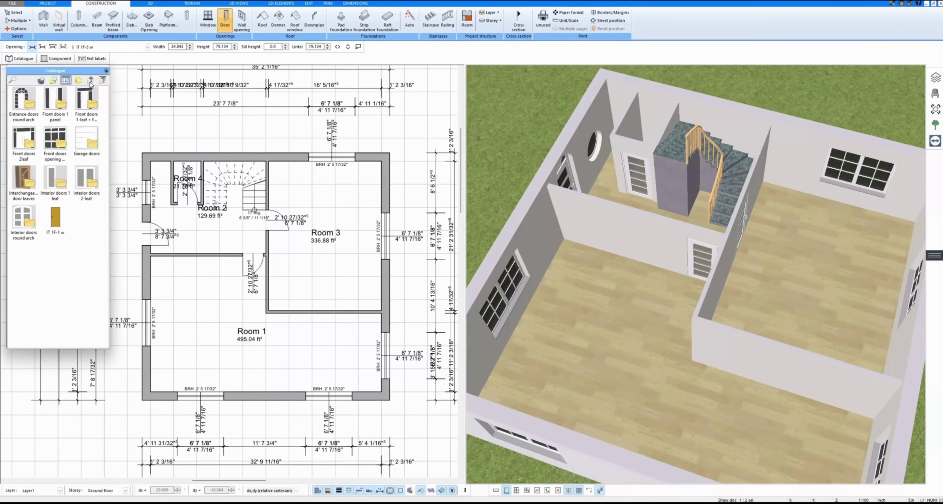
double_click(30, 222)
scroll(54, 188, down, 5)
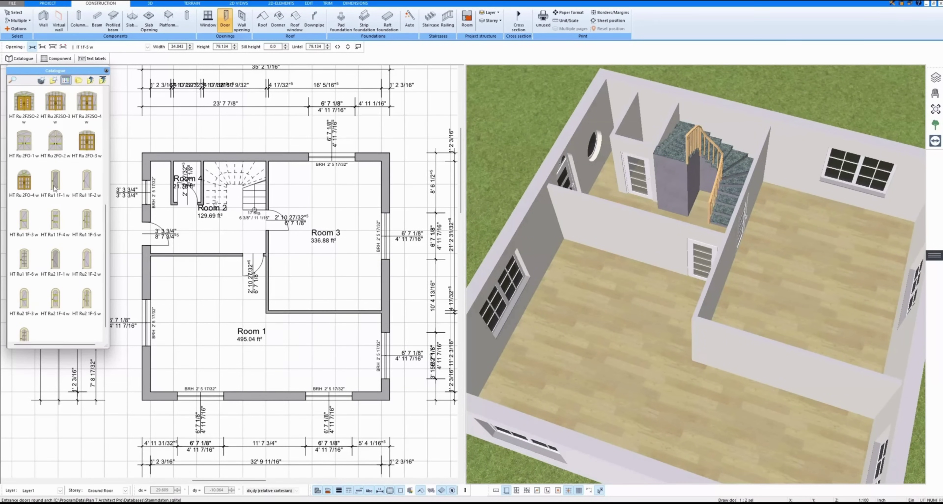
click(55, 260)
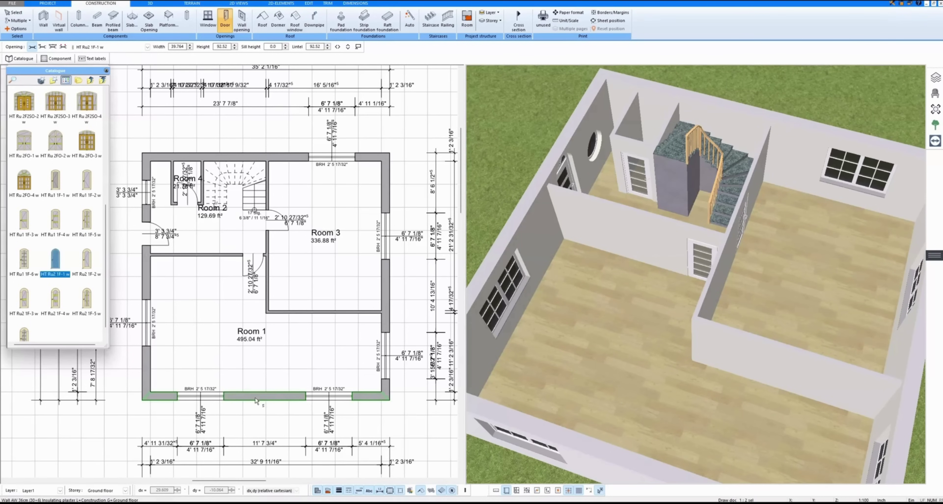
click(252, 401)
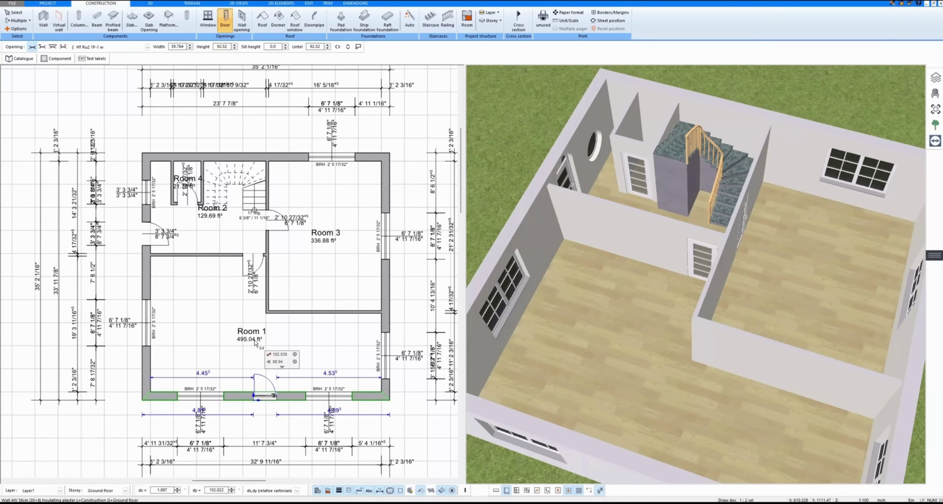
scroll(657, 296, down, 3)
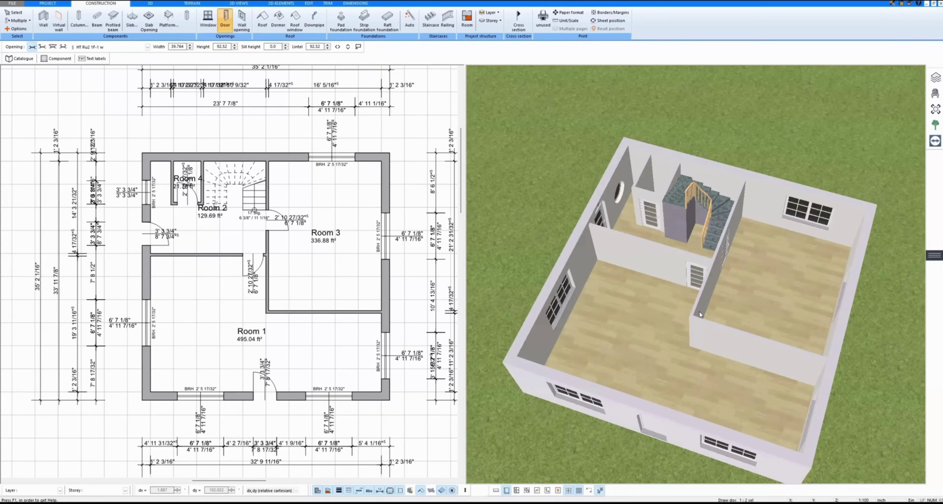
mouse_move(699, 314)
mouse_down()
mouse_move(692, 336)
mouse_move(707, 326)
mouse_move(645, 322)
mouse_move(703, 326)
mouse_move(703, 317)
mouse_up()
click(214, 337)
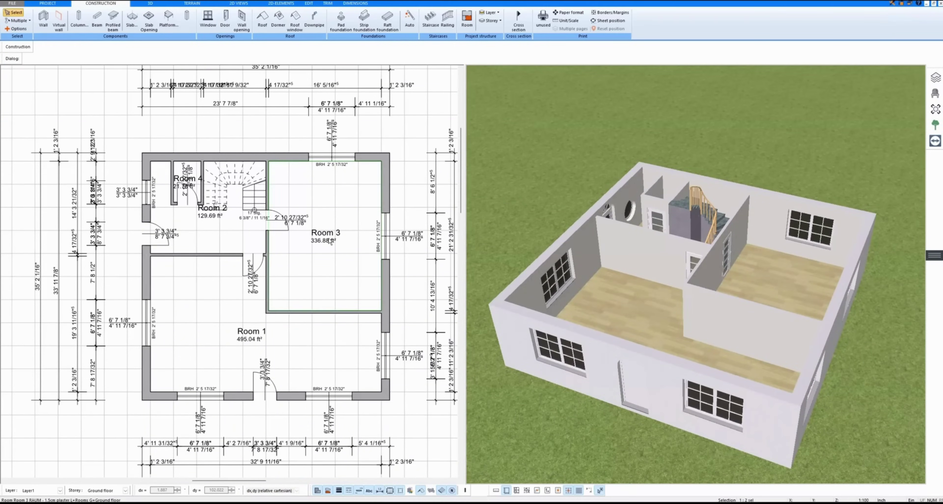
key(Escape)
Step: Add a storey above the ground floor, copying all walls with their doors, windows and openings, and inspect the house in 3D
click(934, 82)
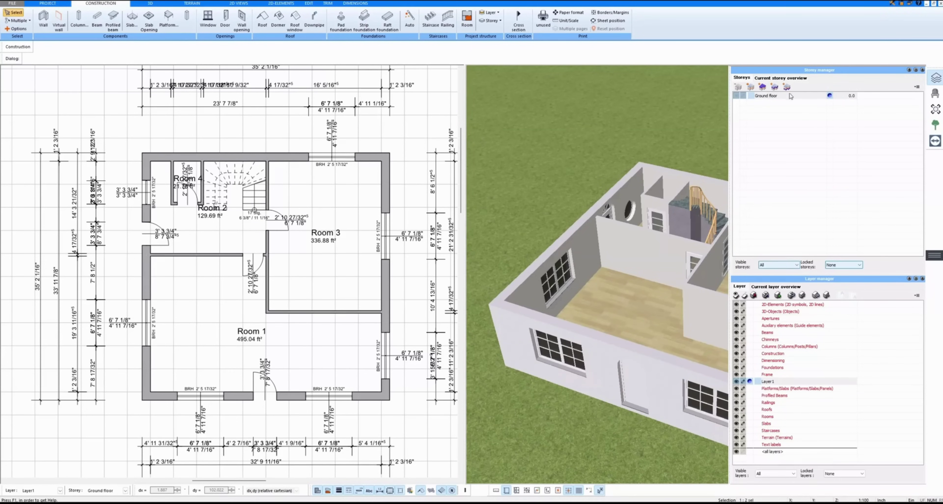
click(774, 87)
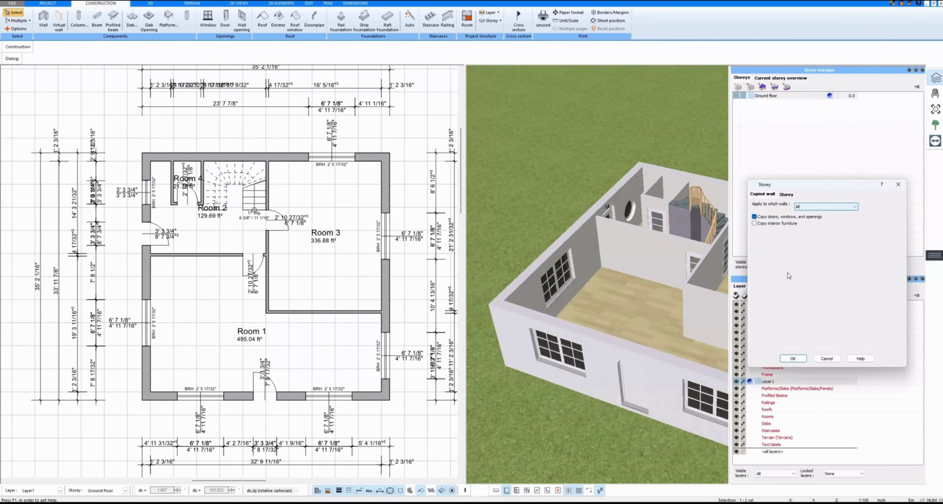
click(792, 359)
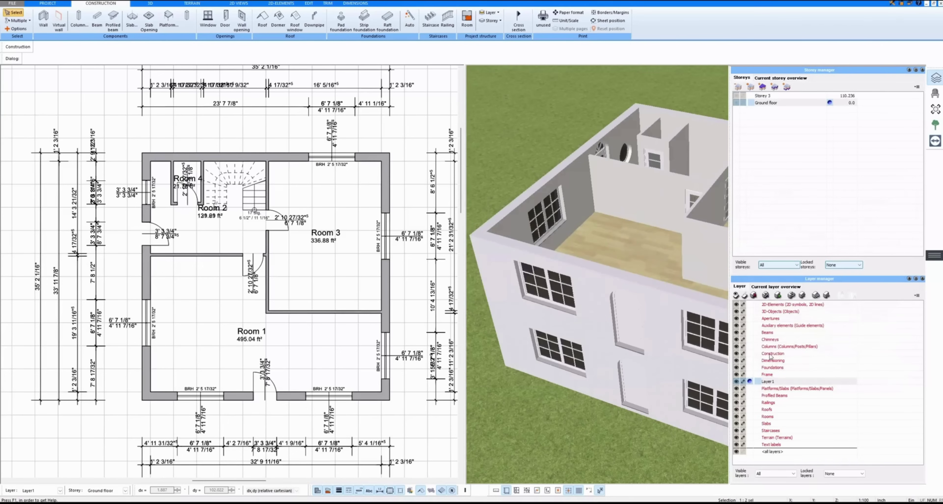
drag(585, 260, 536, 257)
click(587, 253)
click(586, 254)
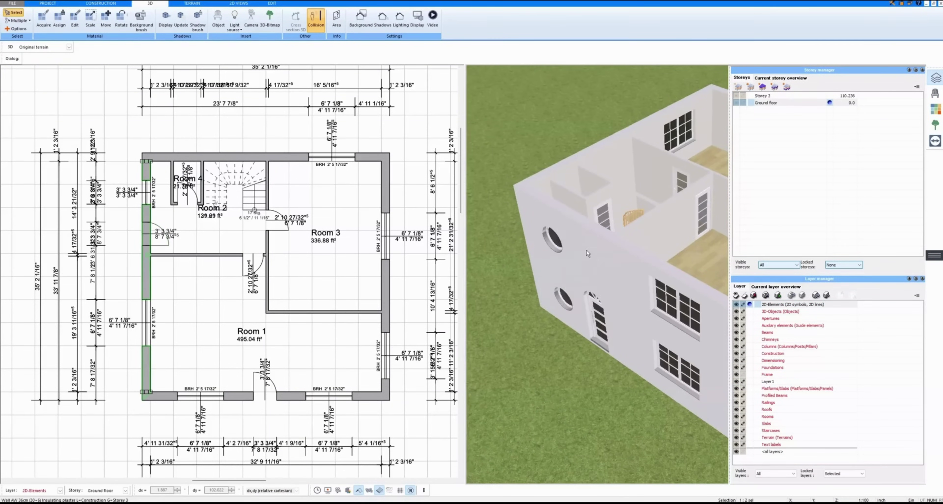
mouse_move(586, 253)
mouse_down()
mouse_move(475, 255)
mouse_move(591, 248)
mouse_up()
click(551, 253)
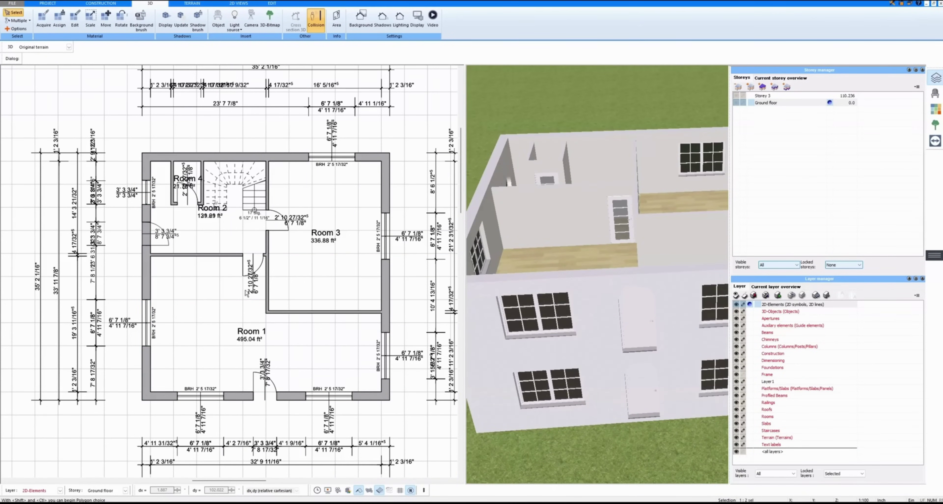
click(308, 286)
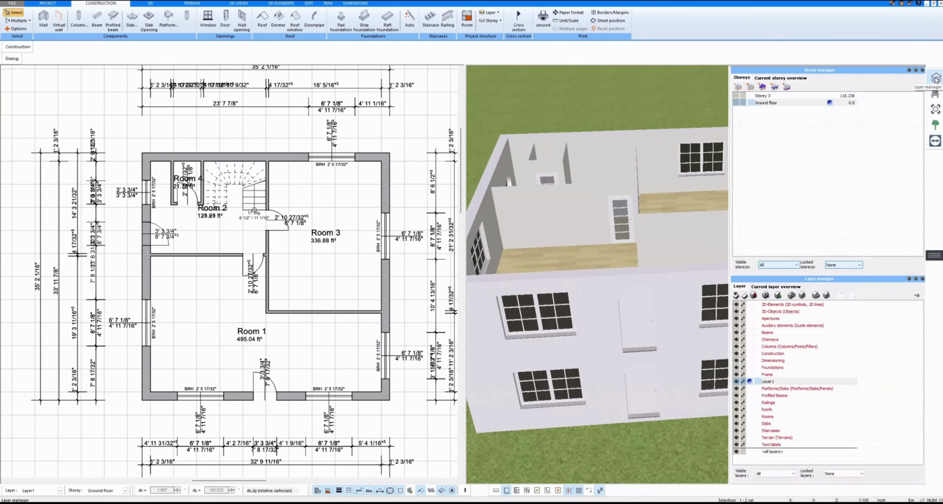
Step: Add another top storey above the upper floor with copied walls set to None, and make it the active storey
click(805, 96)
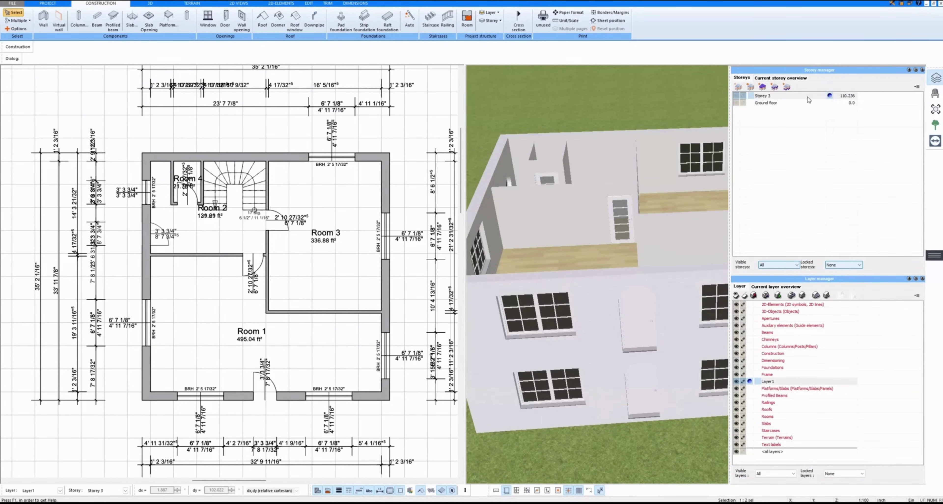
click(783, 95)
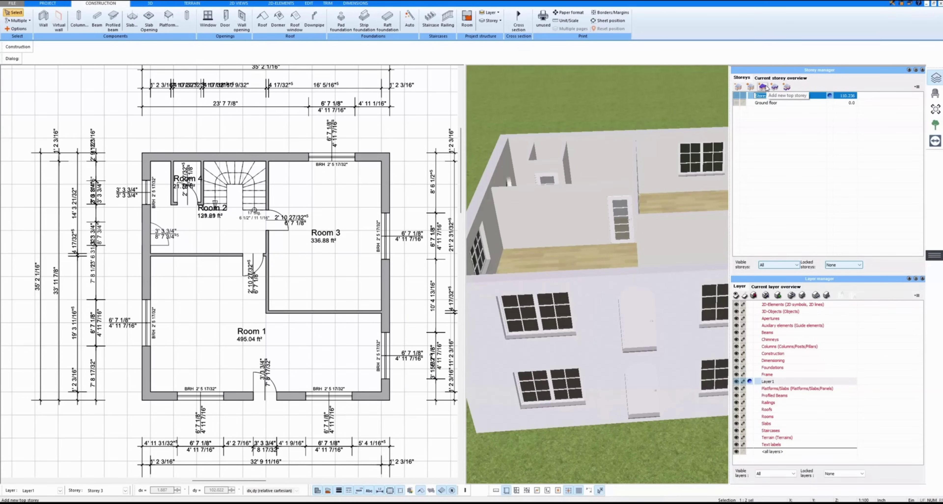
click(765, 87)
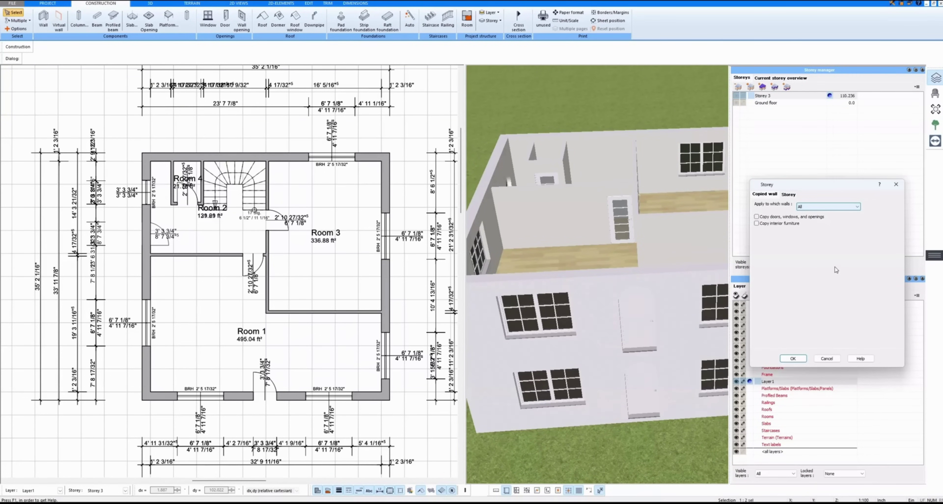
click(816, 207)
click(815, 216)
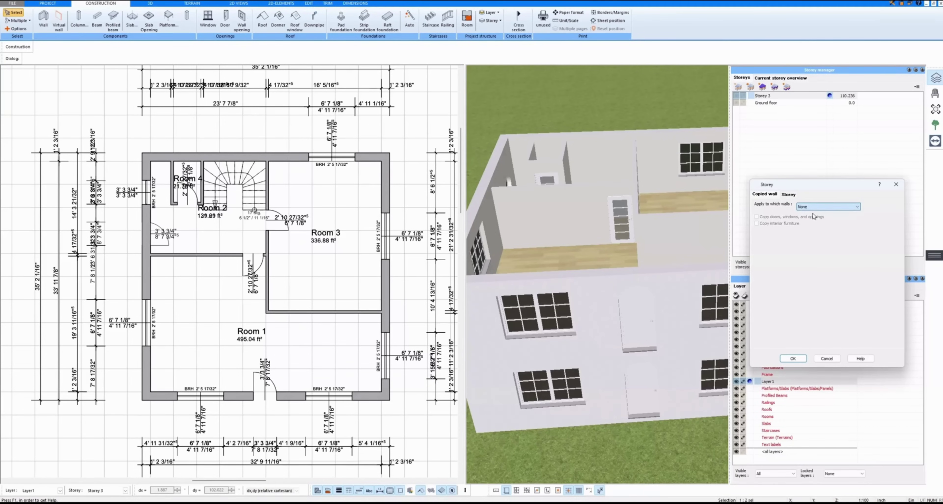
click(793, 359)
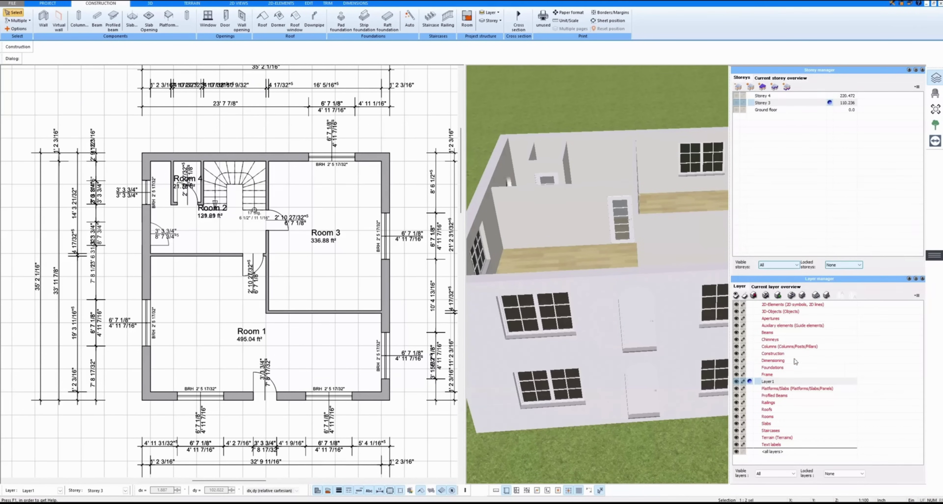
click(776, 97)
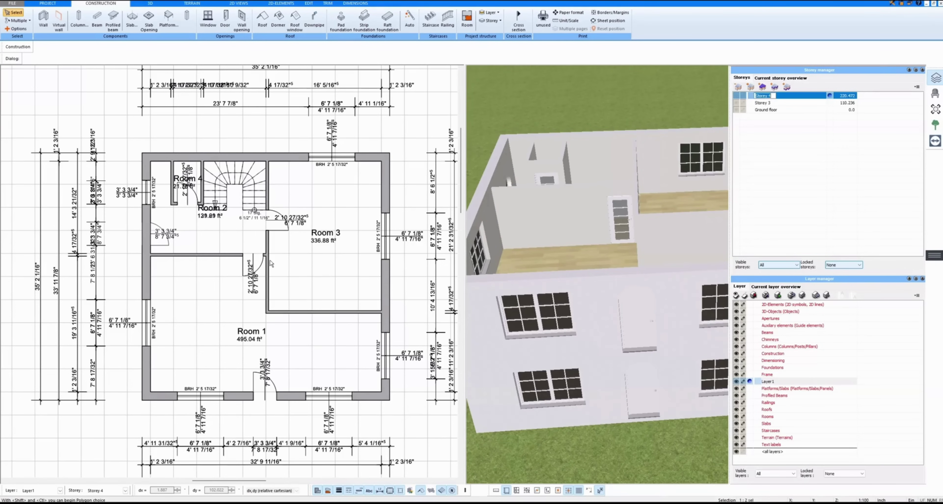
click(221, 308)
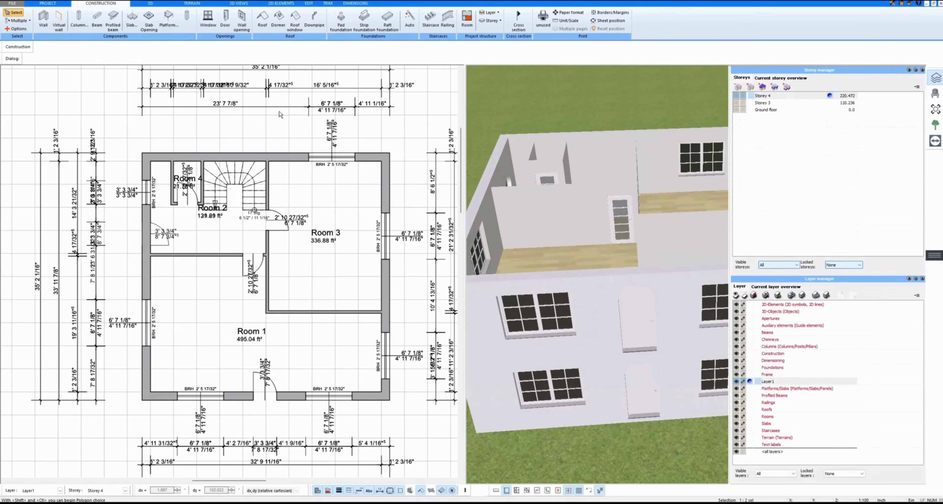
Step: Draw a rectangular Roof B between the house's opposite outer corners on the top storey and view it in 3D
click(264, 23)
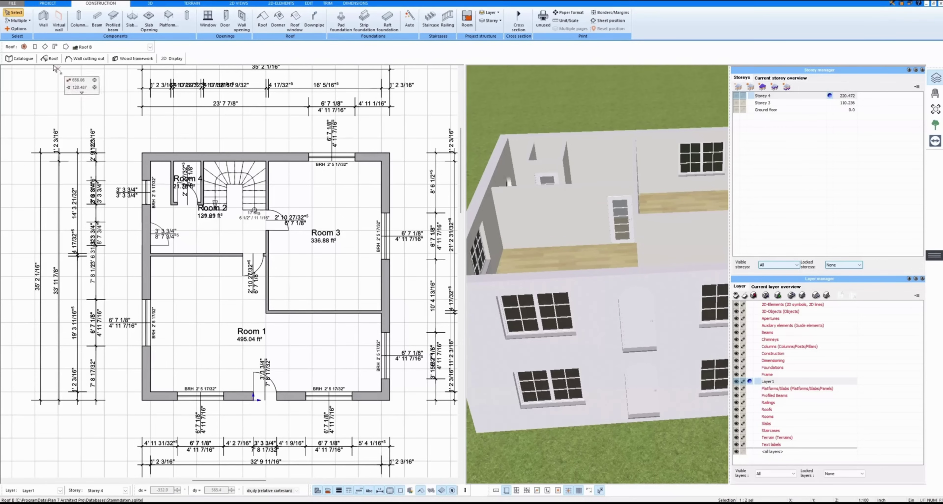
click(143, 153)
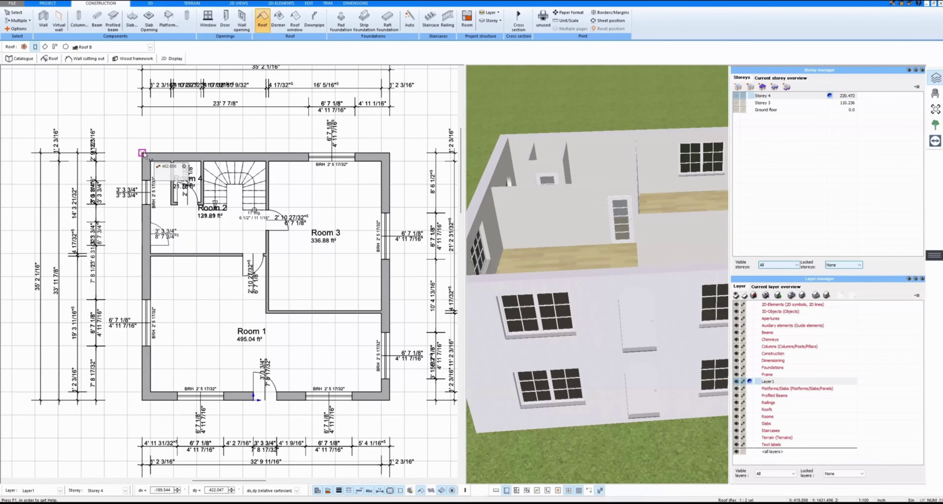
click(389, 401)
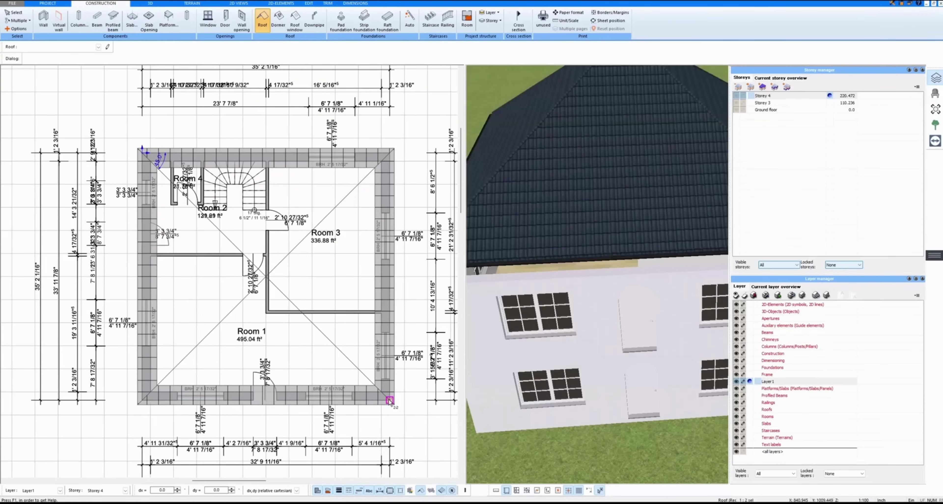
click(597, 196)
drag(587, 197, 578, 198)
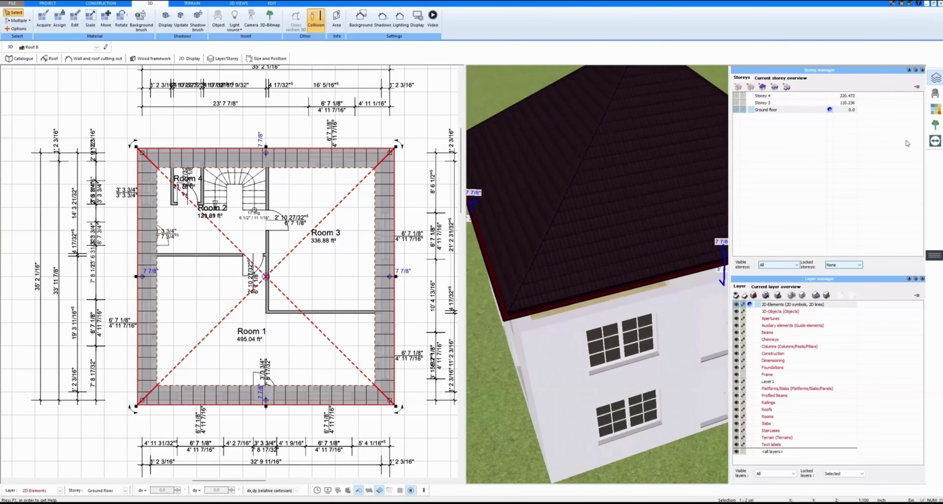
click(935, 78)
drag(686, 179, 679, 169)
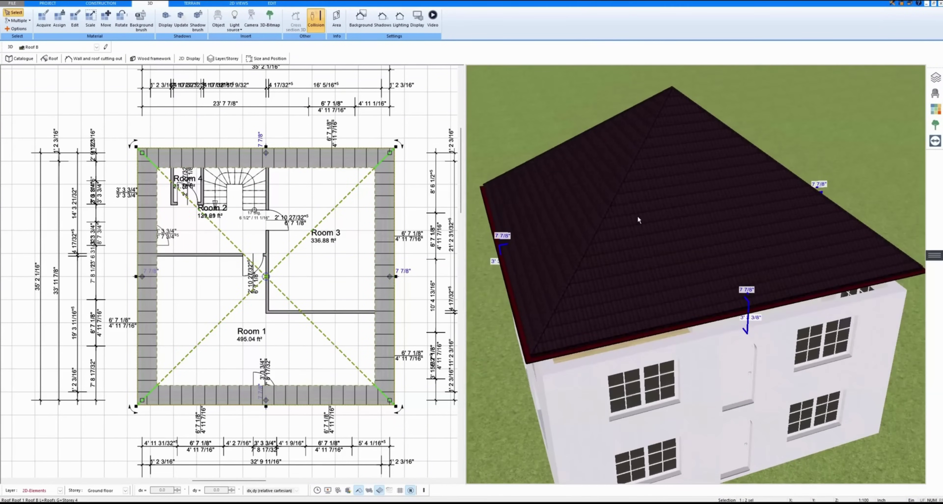
mouse_move(638, 216)
mouse_down()
mouse_move(641, 234)
mouse_move(646, 222)
mouse_up()
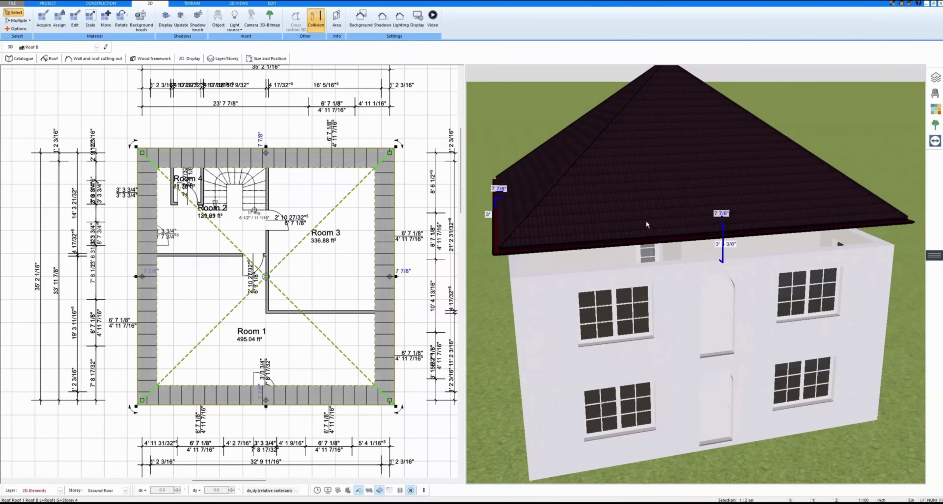
Step: Move the roof by -20 inches in height and check from several sides how it sits on the walls
double_click(592, 166)
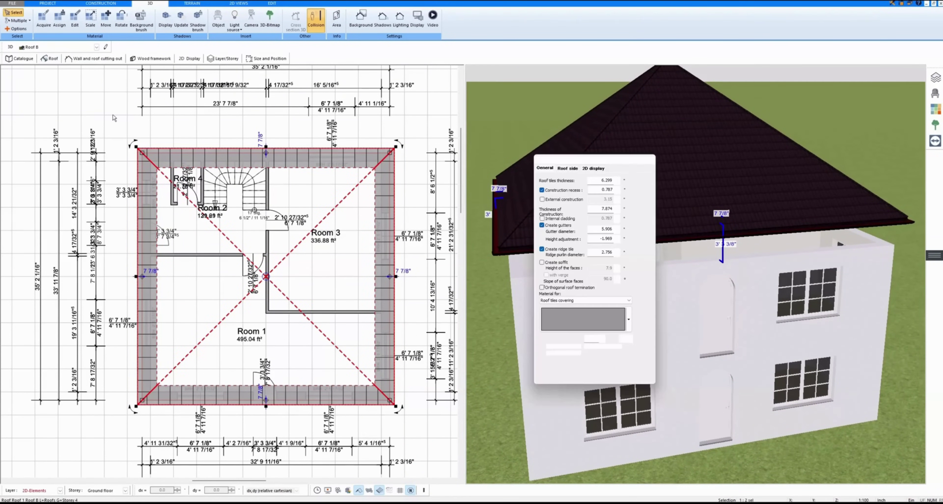
double_click(593, 339)
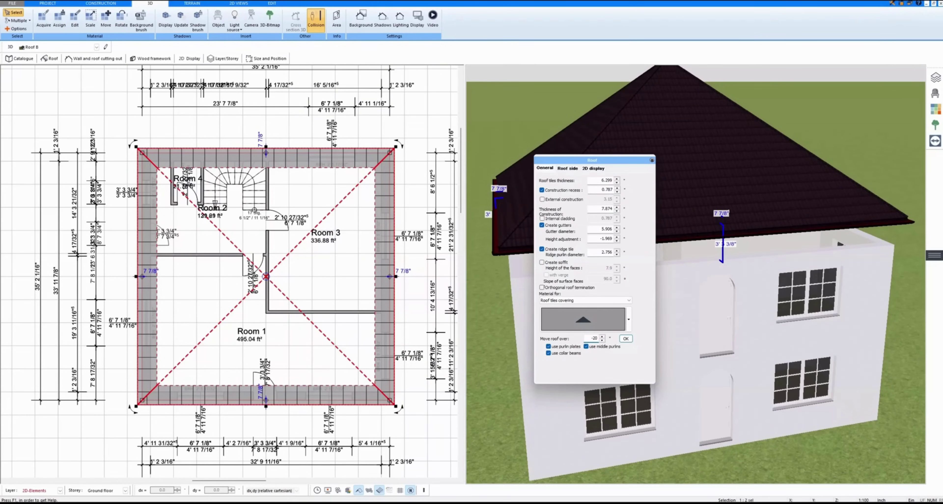
click(621, 338)
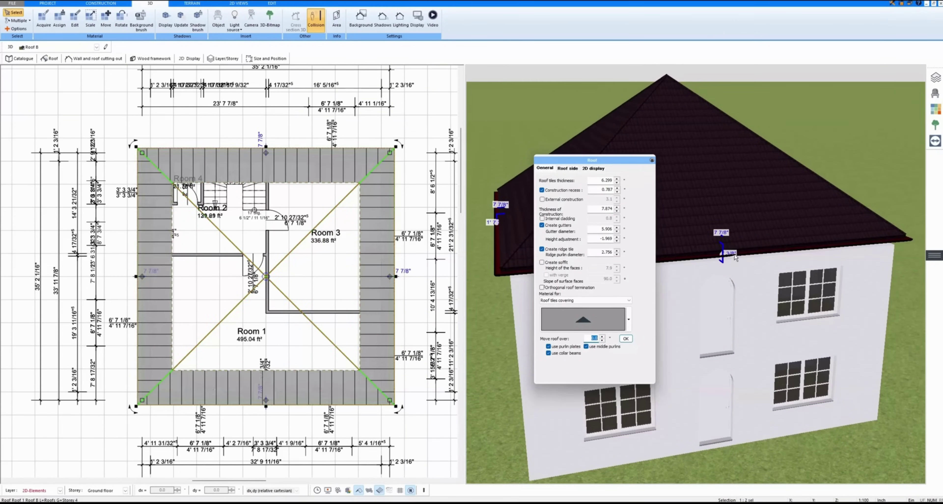
drag(696, 284, 699, 263)
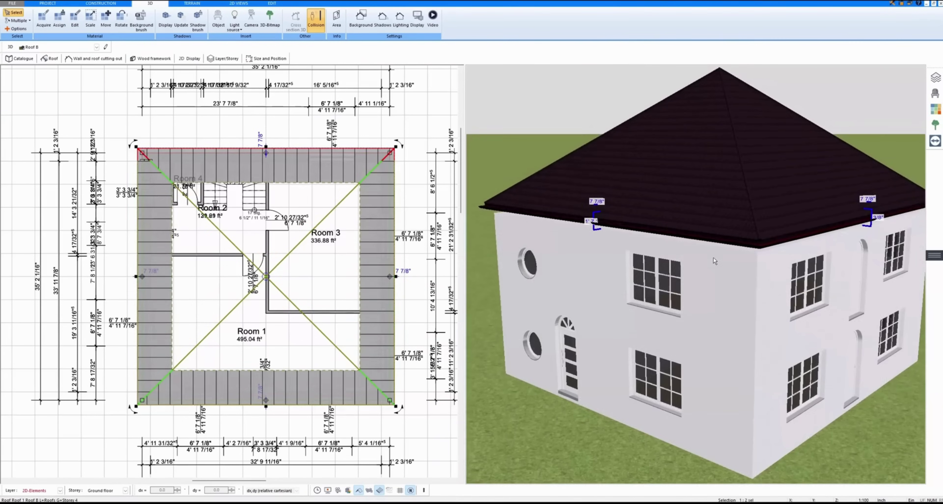
drag(699, 242, 686, 227)
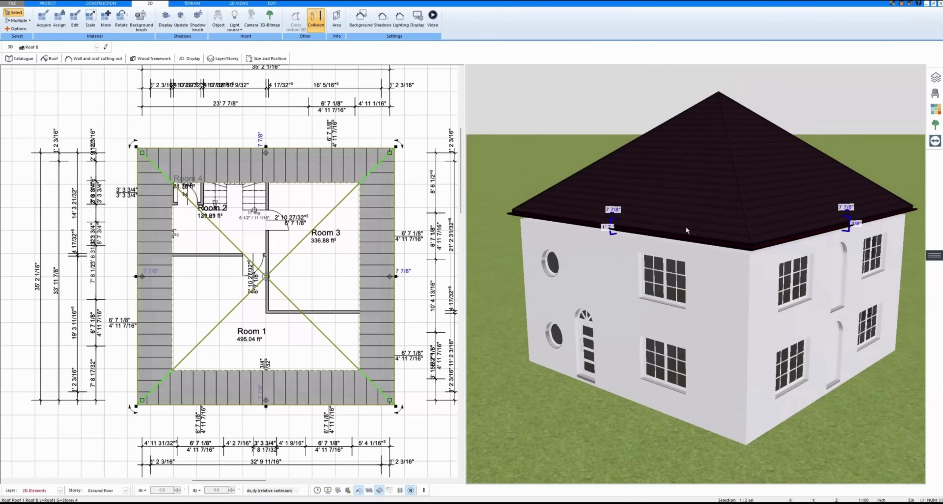
Step: Move the roof by a further -10 inches in height and close its settings
click(53, 58)
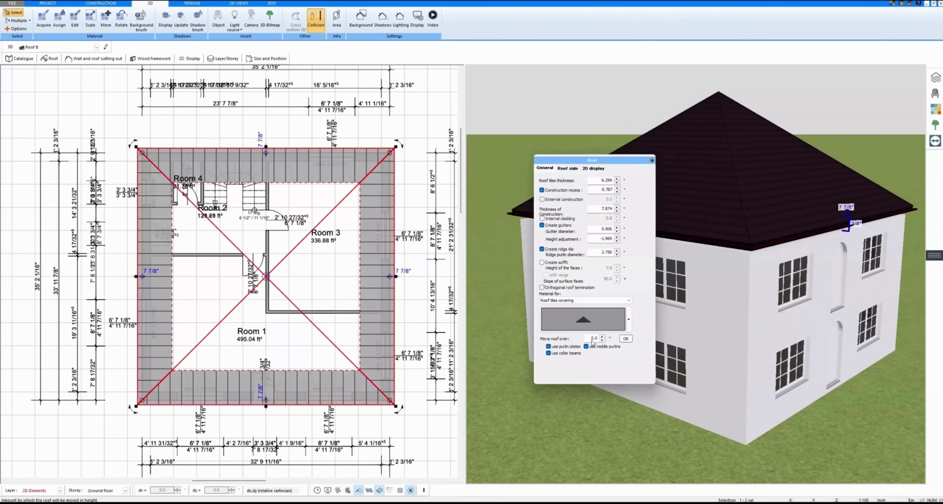
double_click(594, 339)
text(-10)
key(Return)
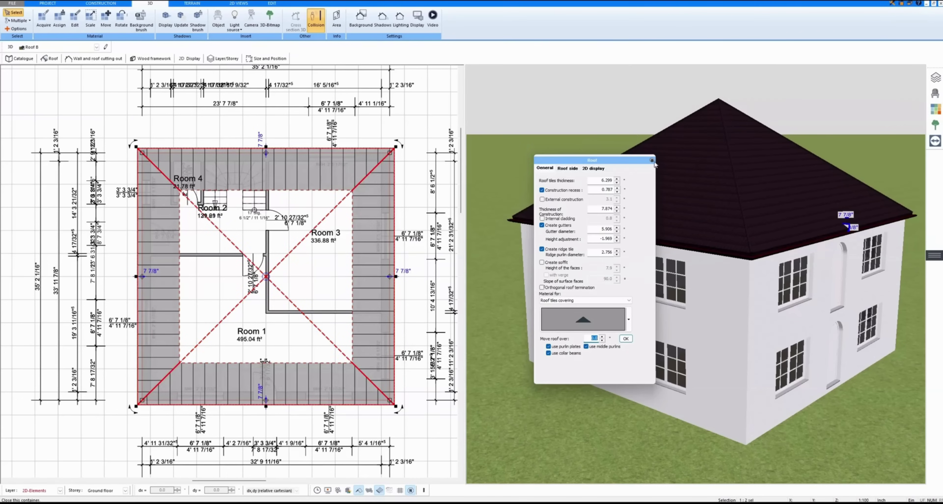
click(652, 161)
Step: Change the roof's front and rear sides from Simple Pitch to Gable and close the roof settings
drag(729, 256, 569, 252)
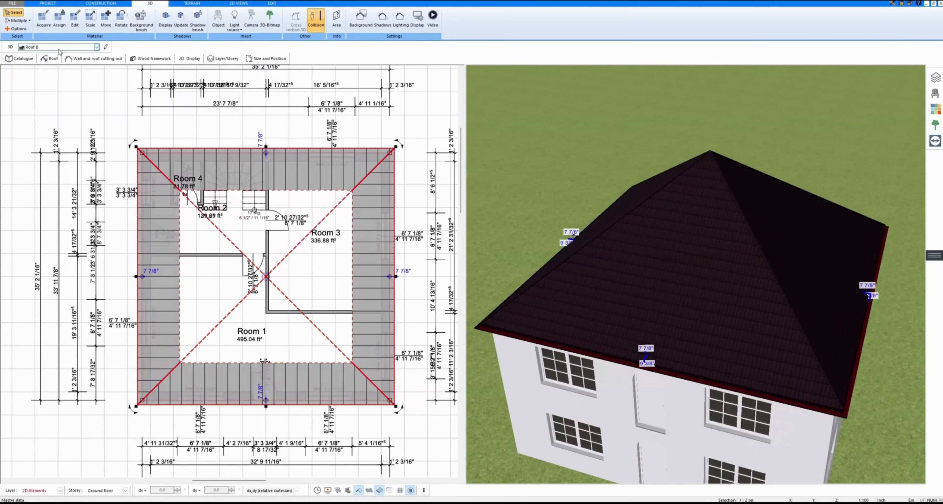
click(51, 58)
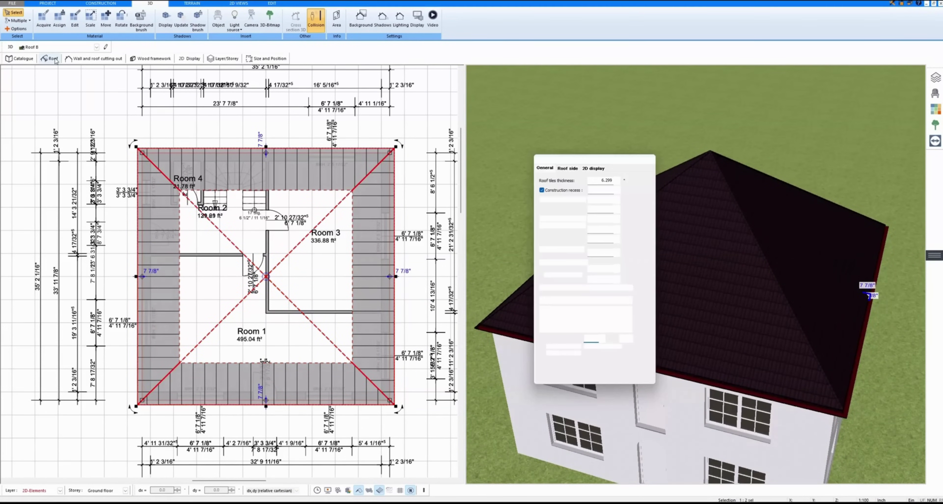
click(565, 169)
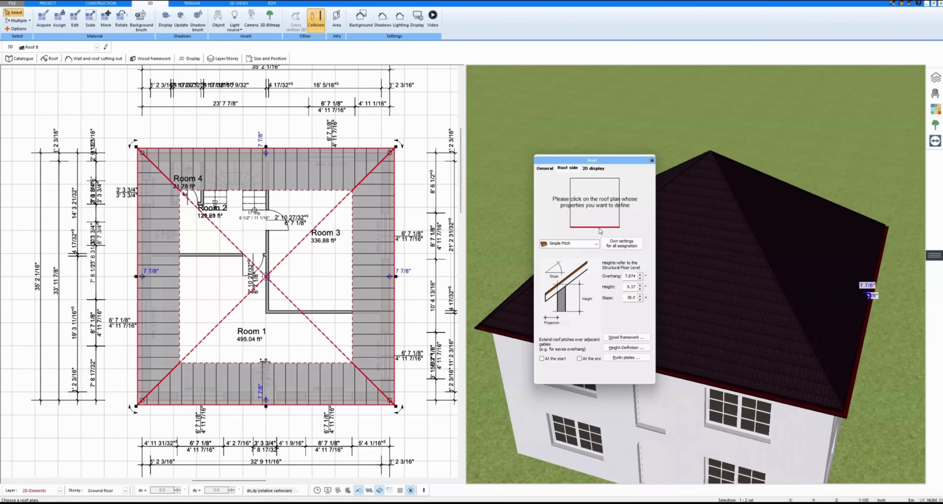
click(595, 244)
click(558, 264)
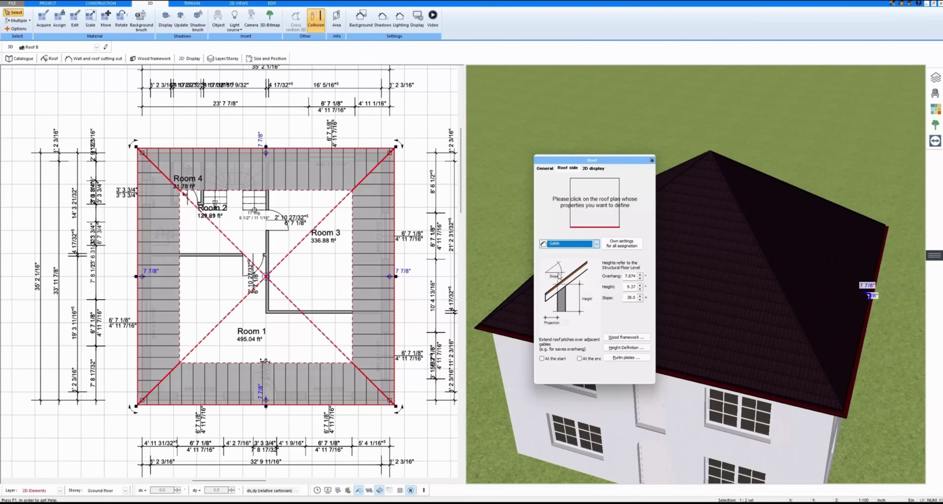
click(587, 180)
click(560, 244)
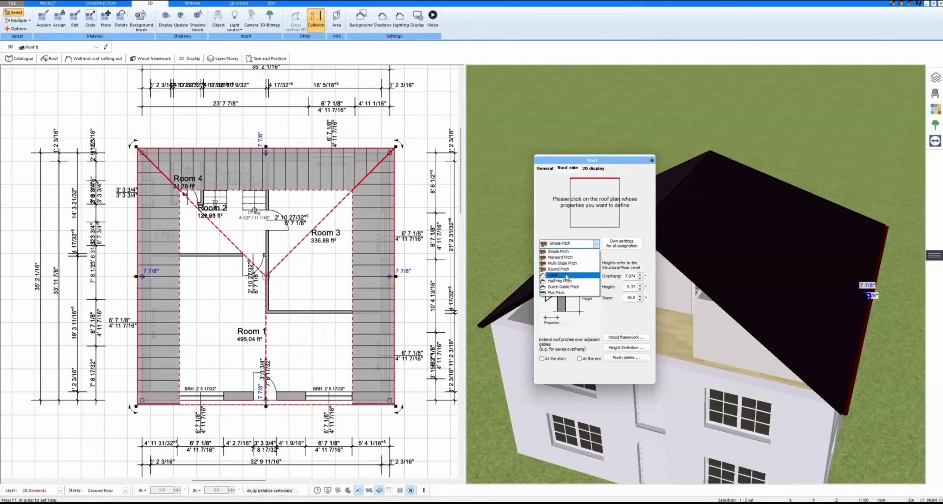
click(554, 275)
click(652, 160)
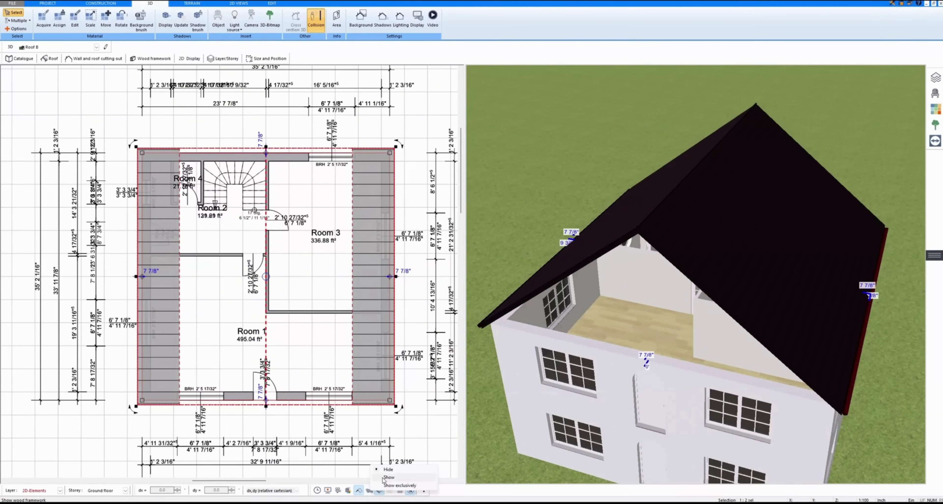
Step: Show the roof's wood framework and view it in 3D from the open gable end
click(369, 491)
mouse_move(642, 299)
mouse_down()
mouse_move(637, 320)
mouse_move(597, 330)
mouse_move(637, 331)
mouse_move(694, 278)
mouse_move(654, 313)
mouse_move(631, 311)
mouse_up()
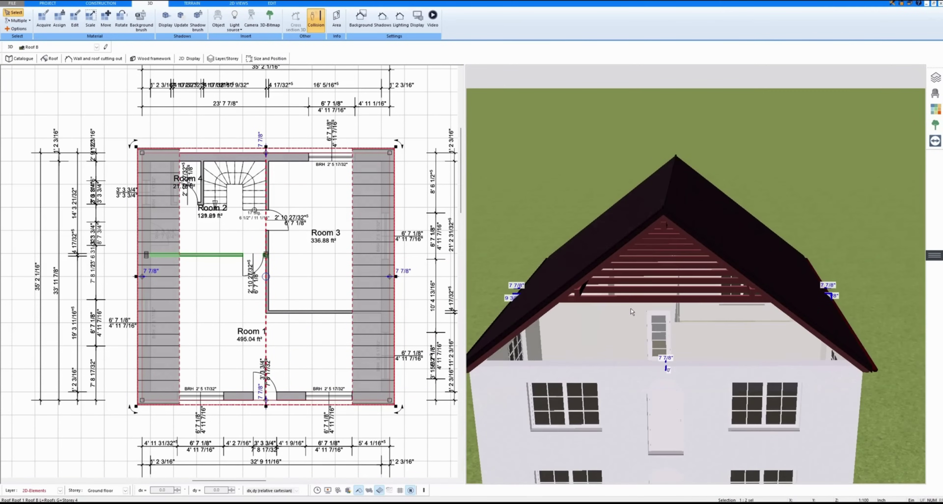
Step: Set the slope of both Simple Pitch roof sides to 20 degrees
click(50, 58)
drag(602, 157, 319, 173)
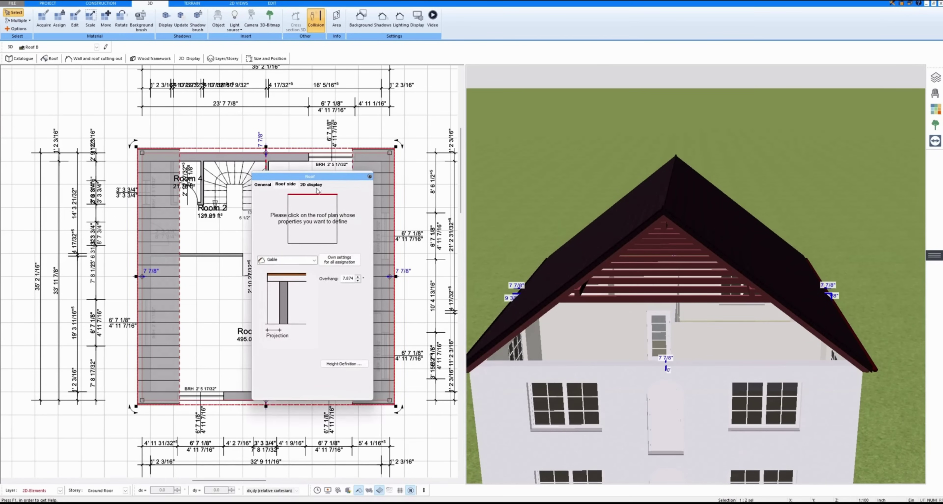
click(288, 227)
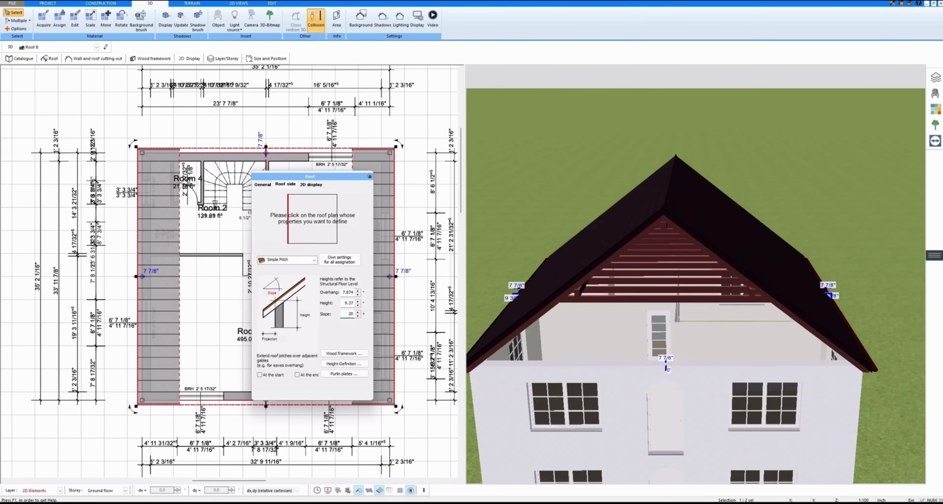
key(Return)
click(336, 220)
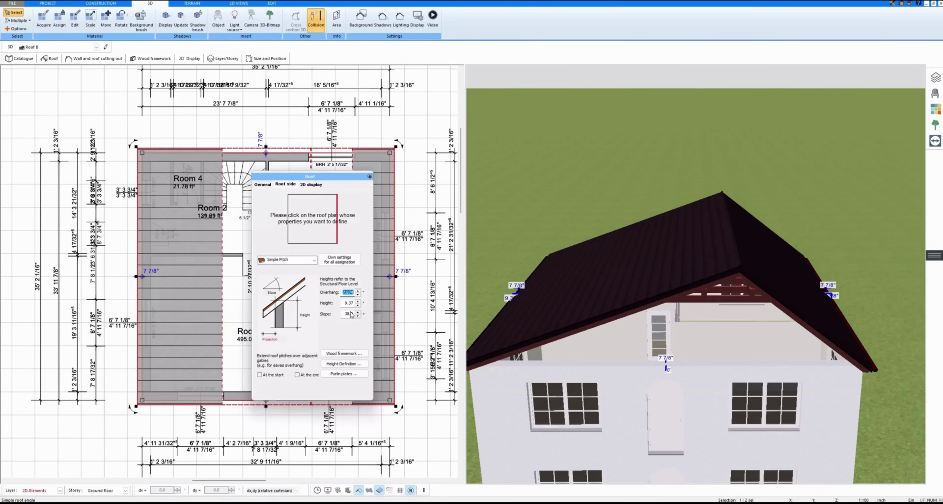
text(20)
key(Return)
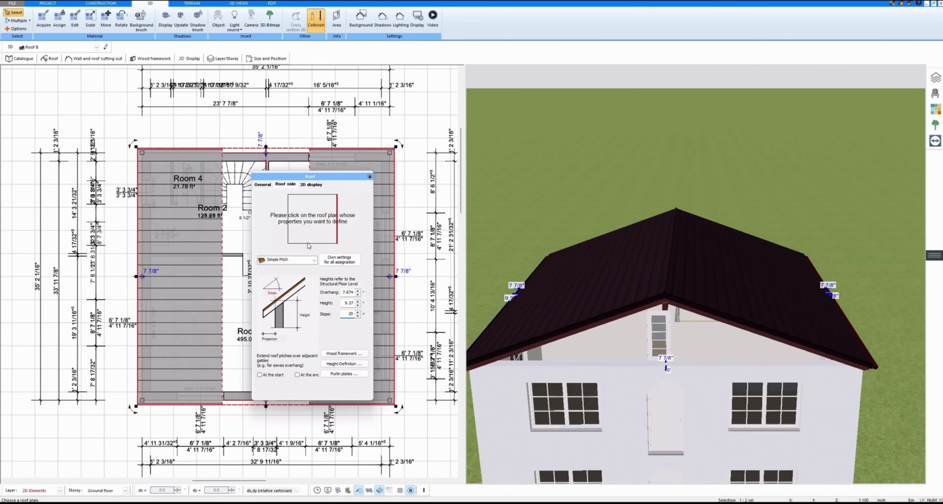
Step: Set the overhang to 12 inches on all four roof sides, both pitched sides and both gables
click(345, 292)
key(Return)
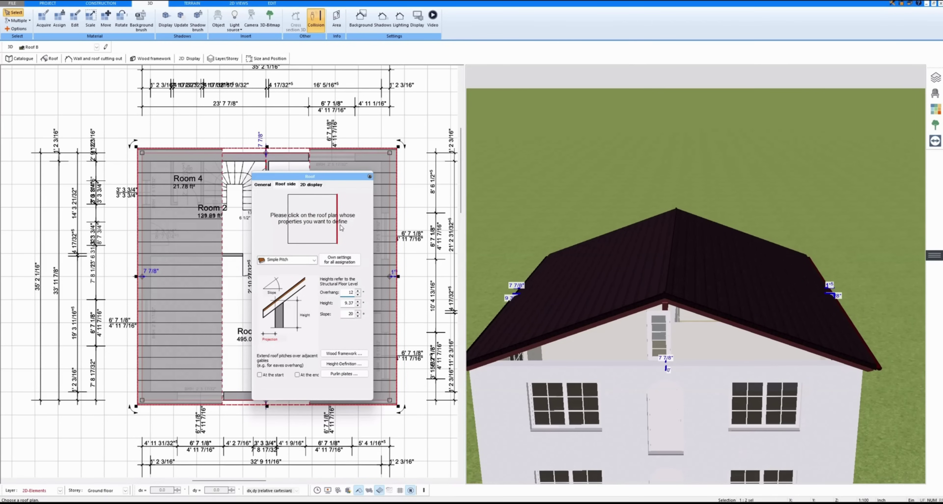
click(322, 200)
text(12)
key(Return)
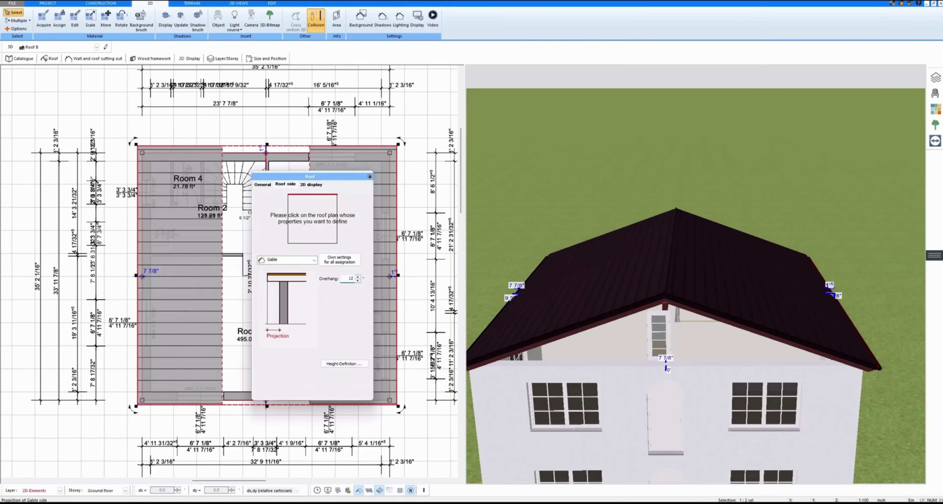
click(288, 220)
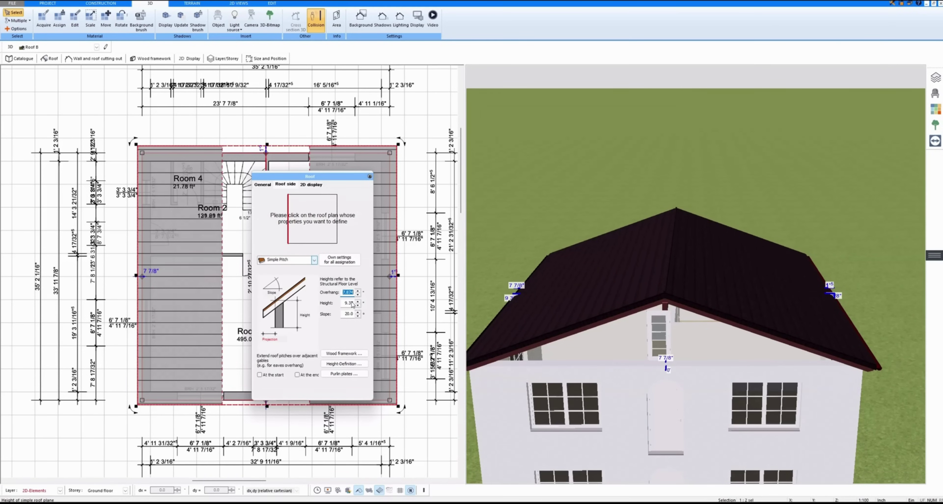
text(12)
key(Return)
click(316, 243)
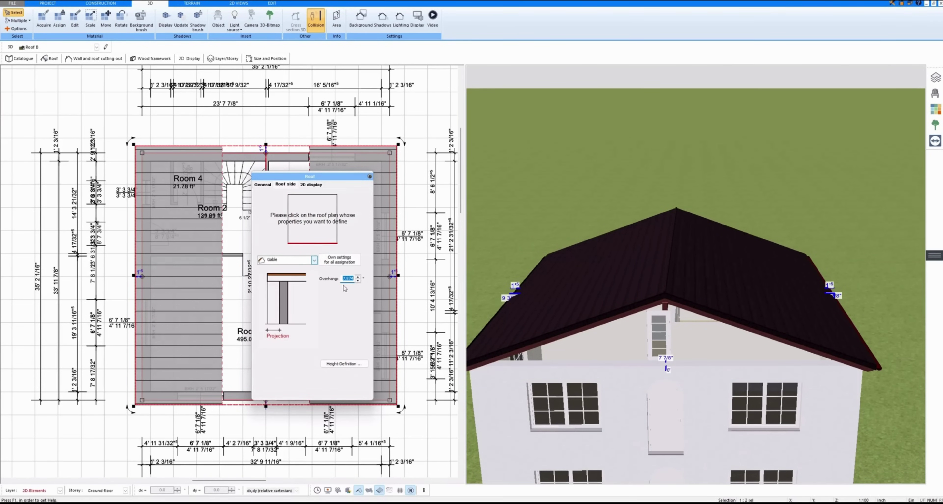
text(012)
key(Return)
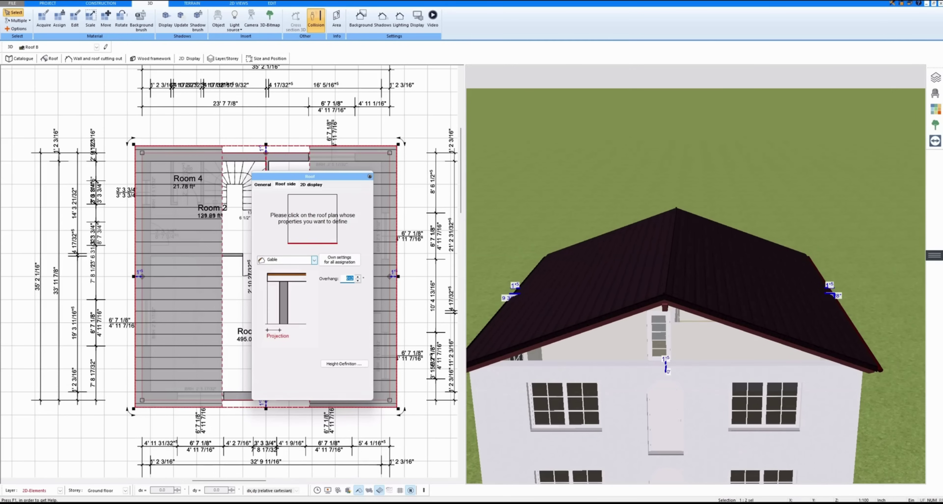
Step: Look at the gable side's height definitions, close the roof settings and inspect the open gable in 3D
click(343, 364)
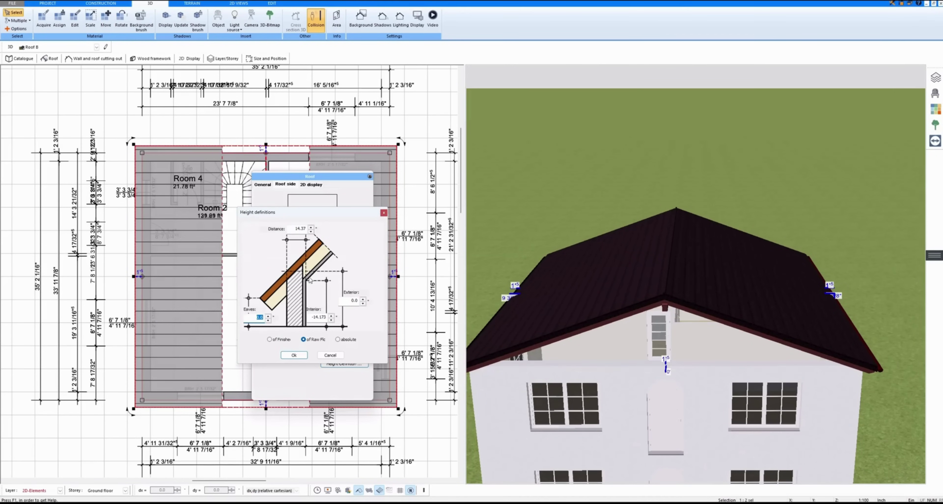
click(294, 355)
click(369, 176)
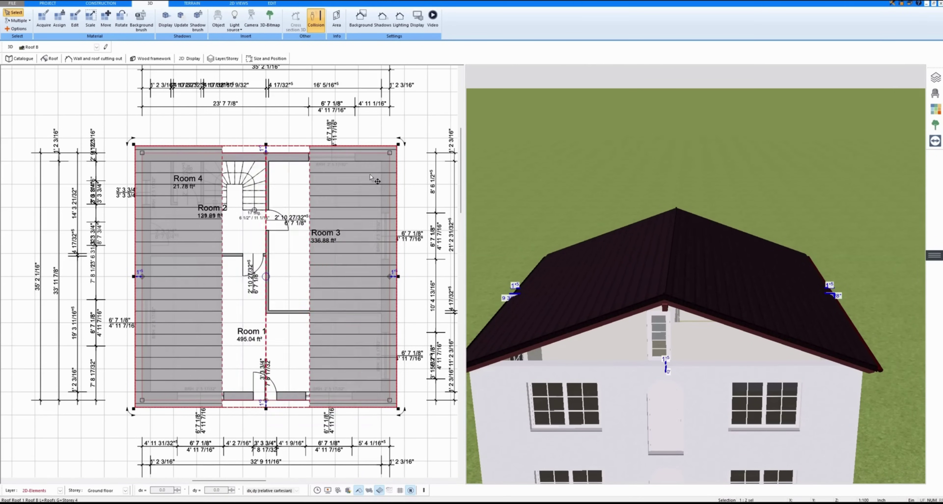
drag(694, 351, 688, 377)
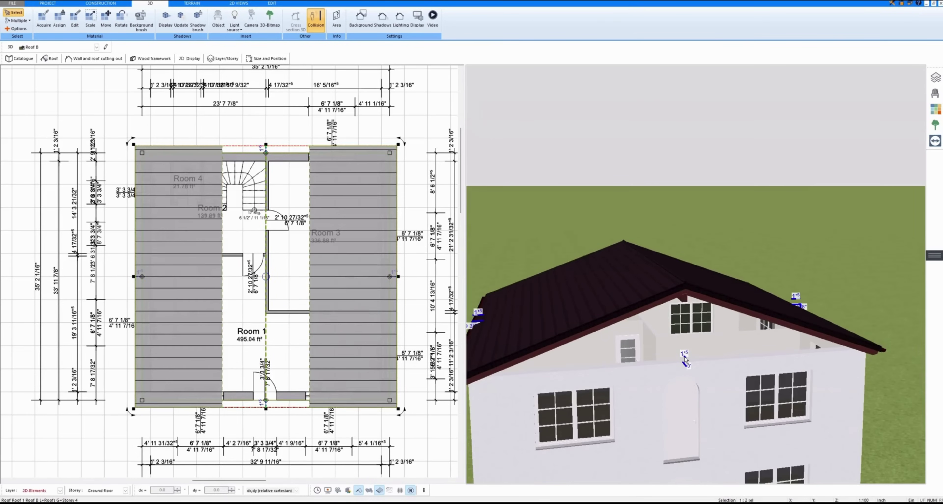
Step: Deselect the roof and draw an AW 36cm (30+6) Insulating plaster wall along the full front exterior wall on Storey 4, filling the gable
click(338, 309)
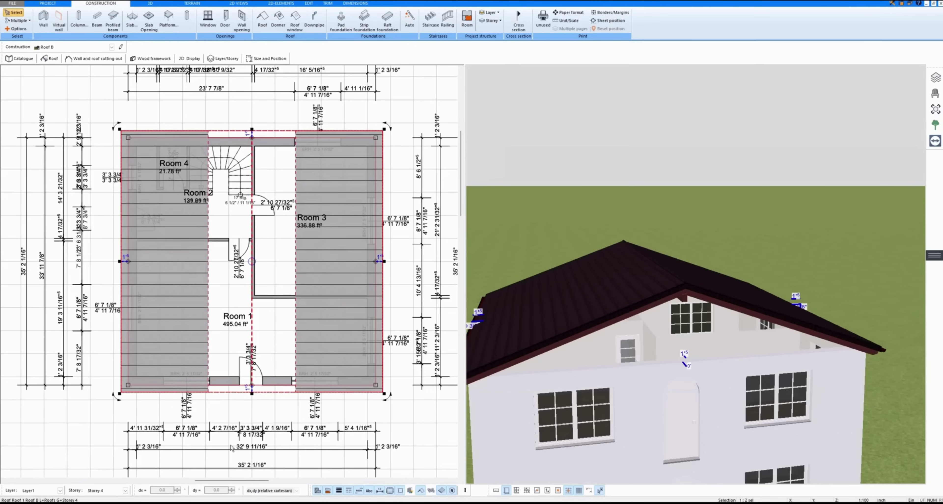
scroll(252, 421, up, 1)
click(19, 59)
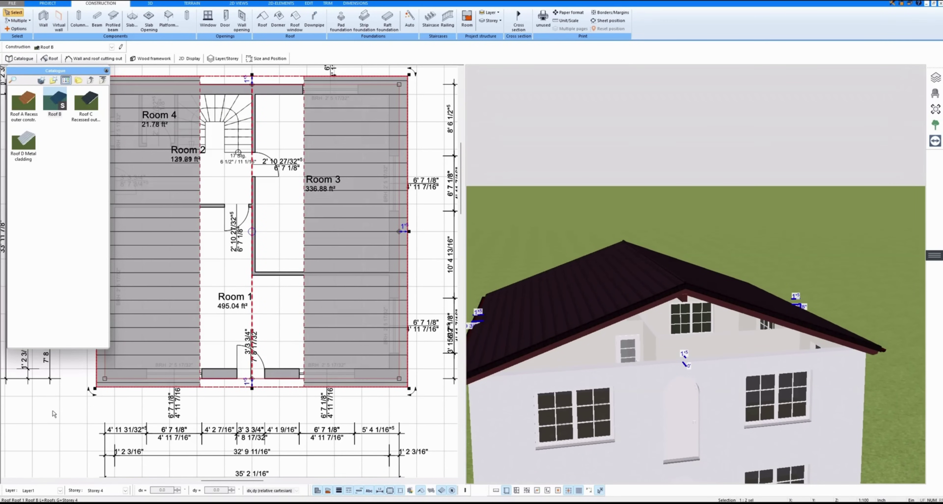
click(52, 410)
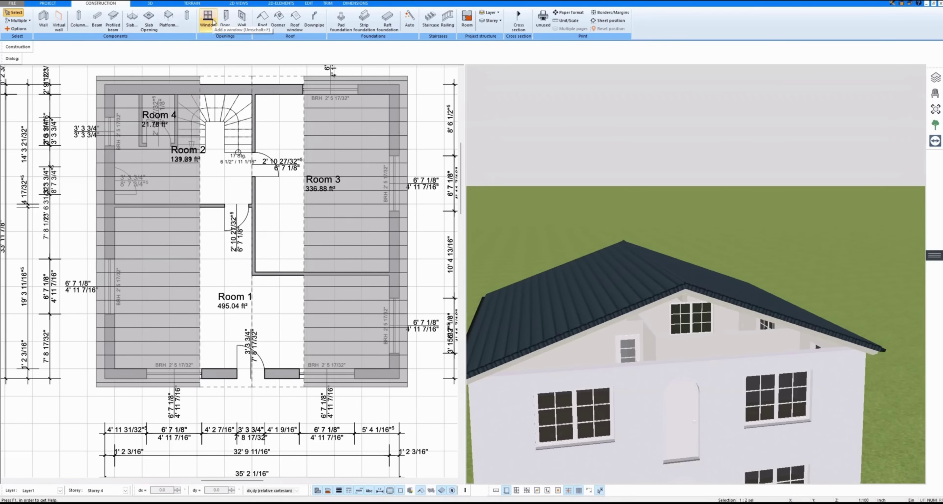
click(46, 20)
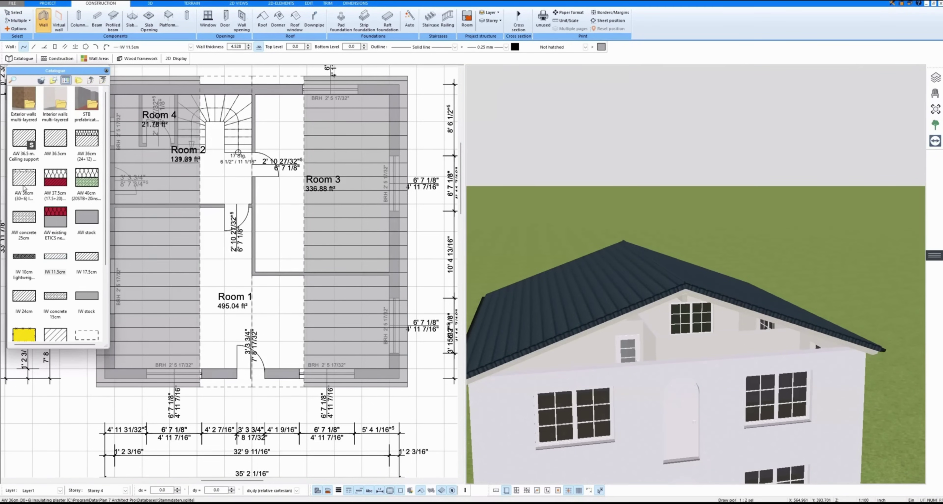
click(24, 180)
click(105, 378)
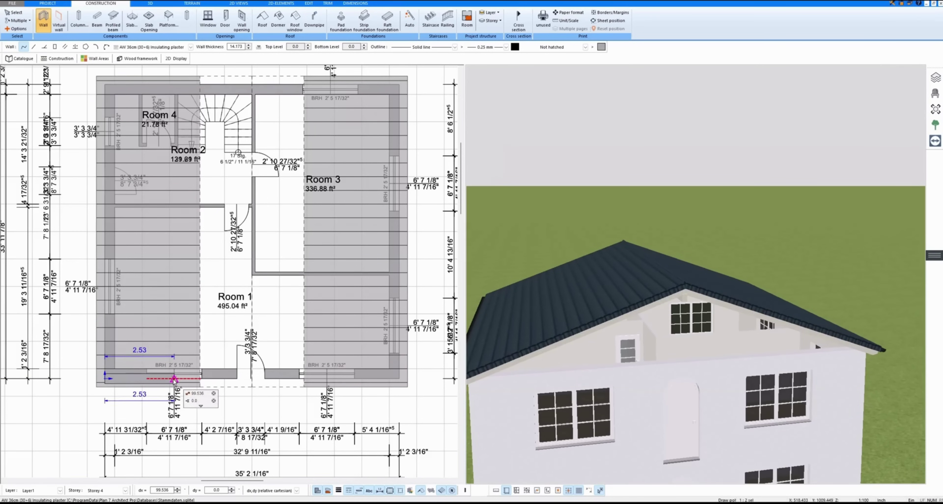
click(399, 380)
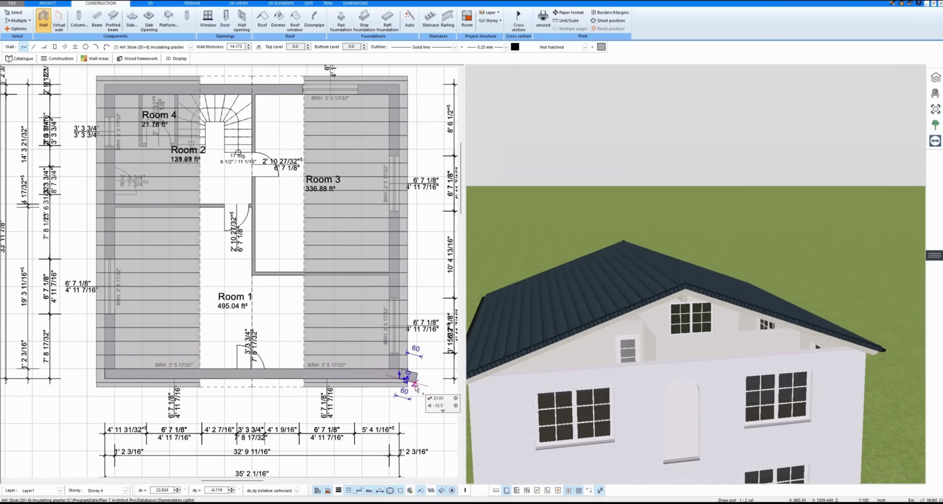
key(Escape)
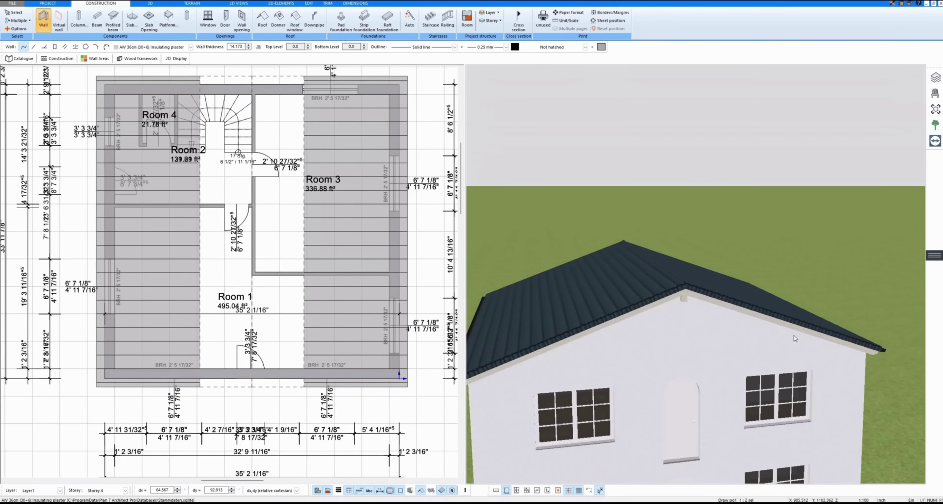
Step: Draw the same exterior wall along the full rear side of Storey 4 between its outer corners and check the house in 3D
middle_drag(276, 166, 261, 293)
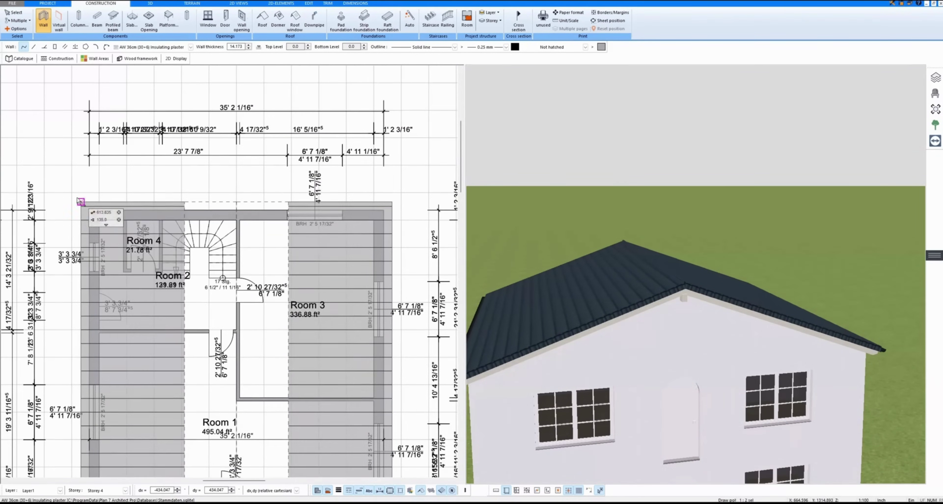
click(98, 220)
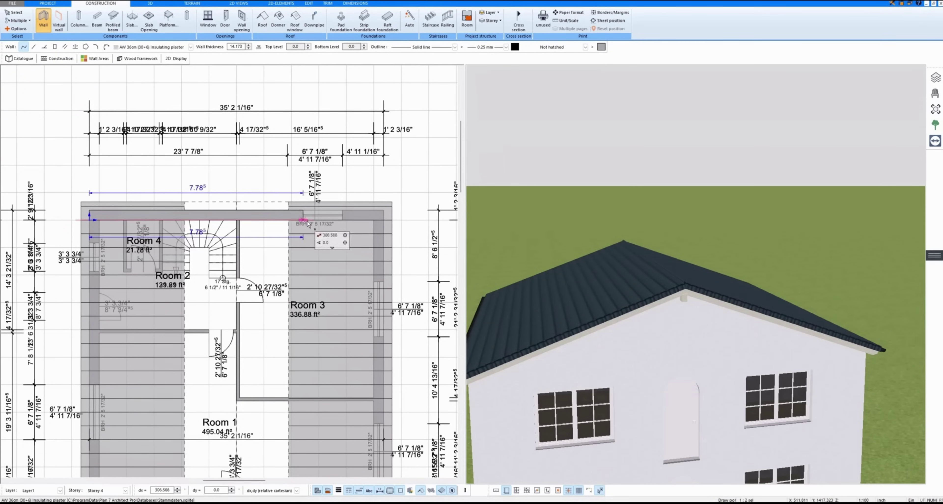
click(373, 220)
right_click(379, 219)
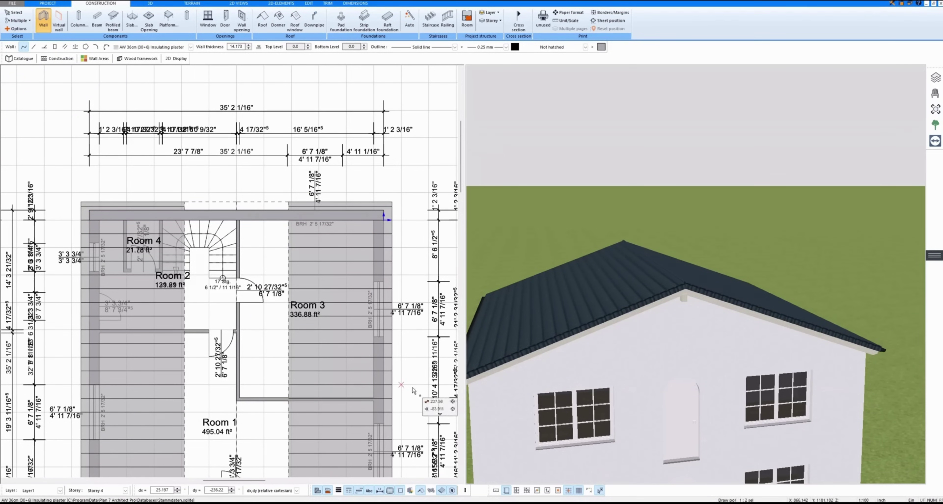
drag(662, 284, 671, 329)
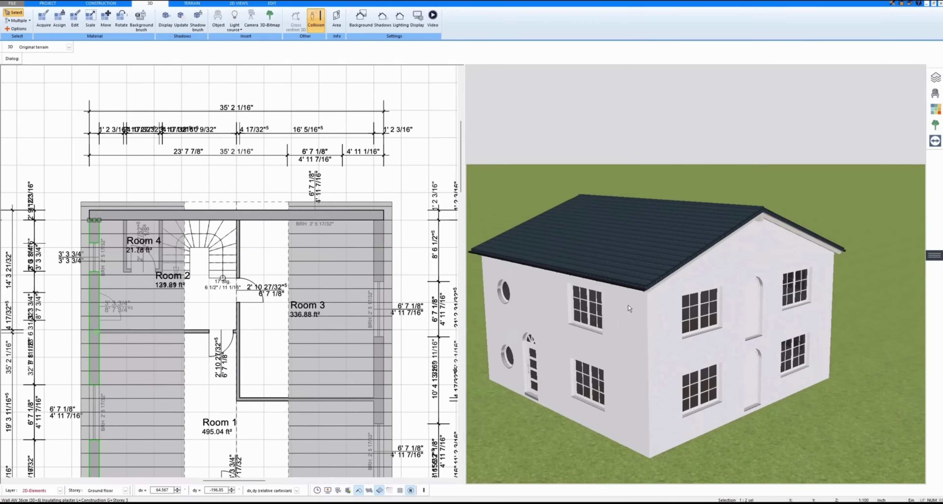
Step: Make the ground floor the active storey, limit the visible storeys to Current and update the 3D view
middle_drag(378, 309, 363, 232)
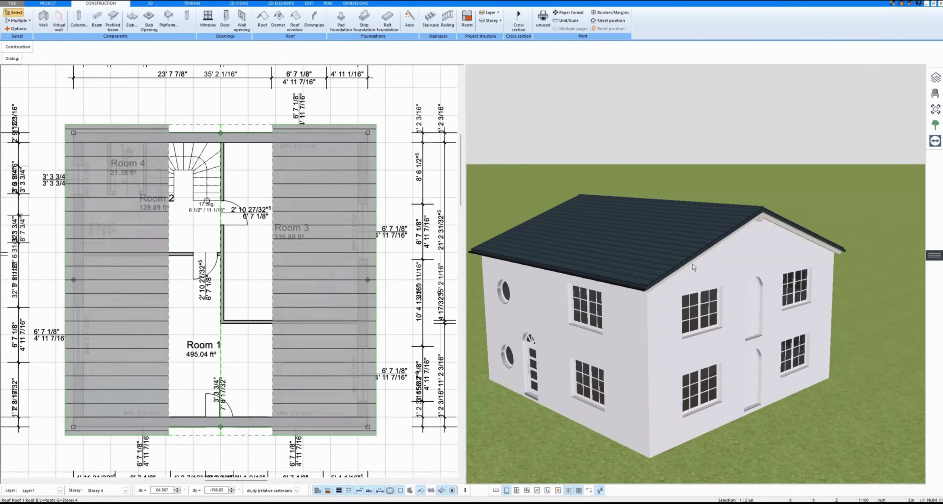
click(933, 80)
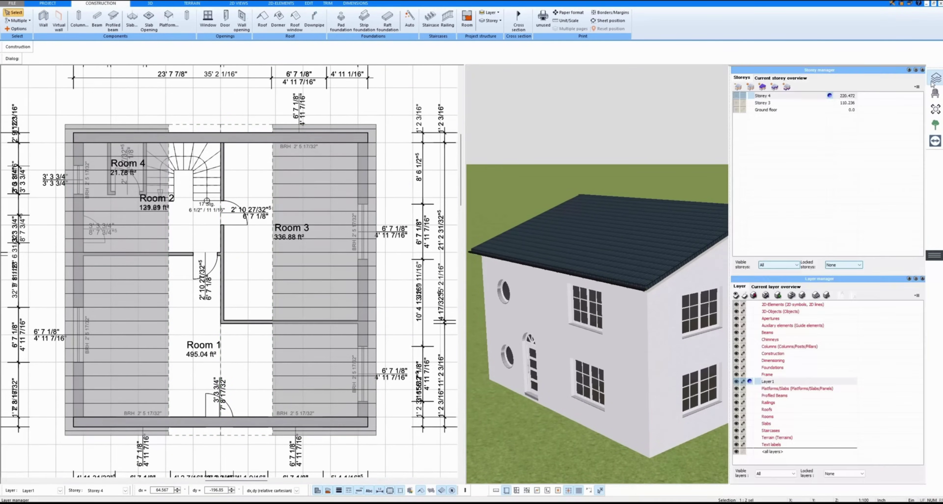
click(829, 110)
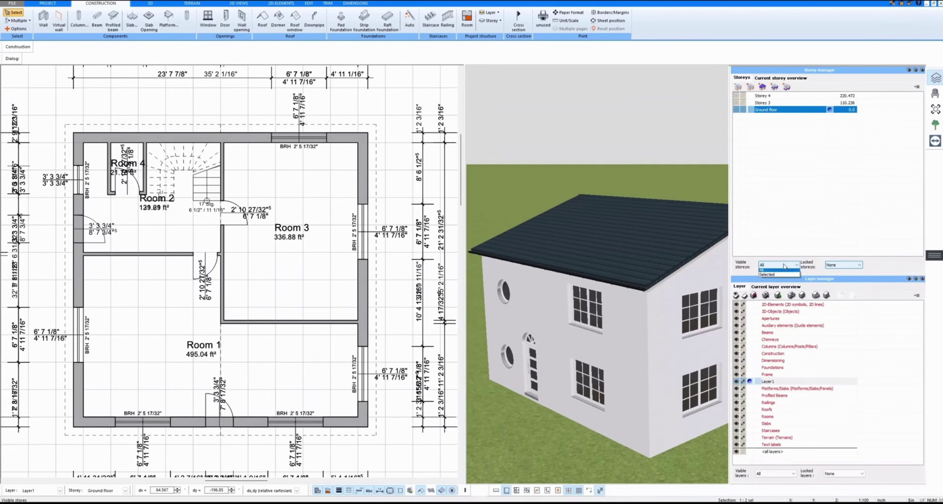
click(791, 264)
click(767, 272)
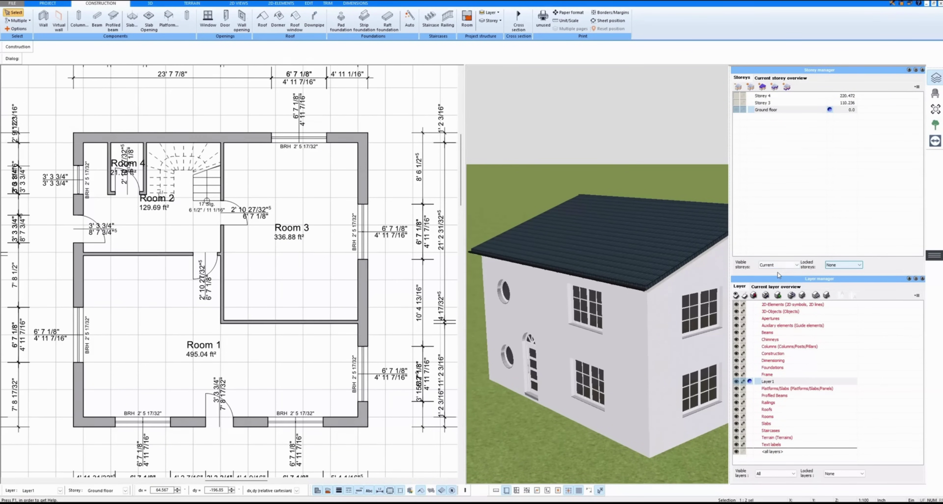
click(531, 429)
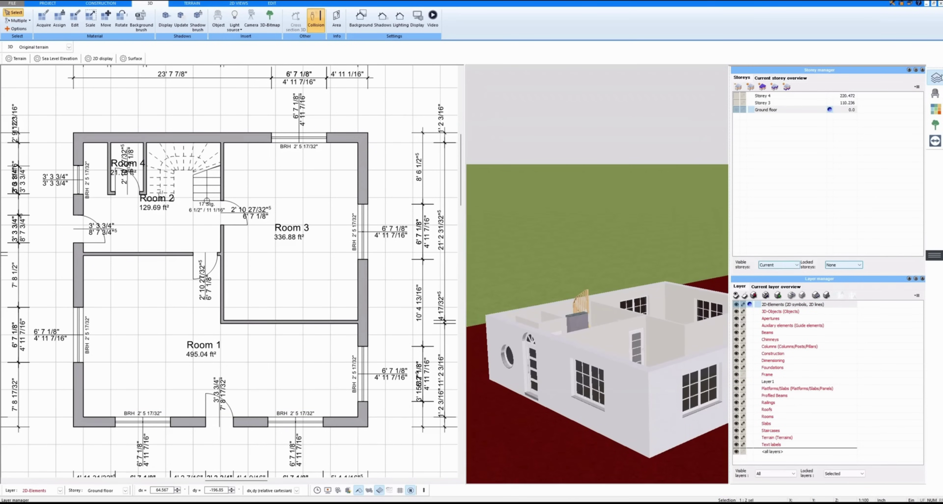
Step: Turn on the mapped 2D view so the ground floor plan displays the materials from the 3D model
click(935, 78)
drag(654, 328, 671, 307)
scroll(763, 234, up, 5)
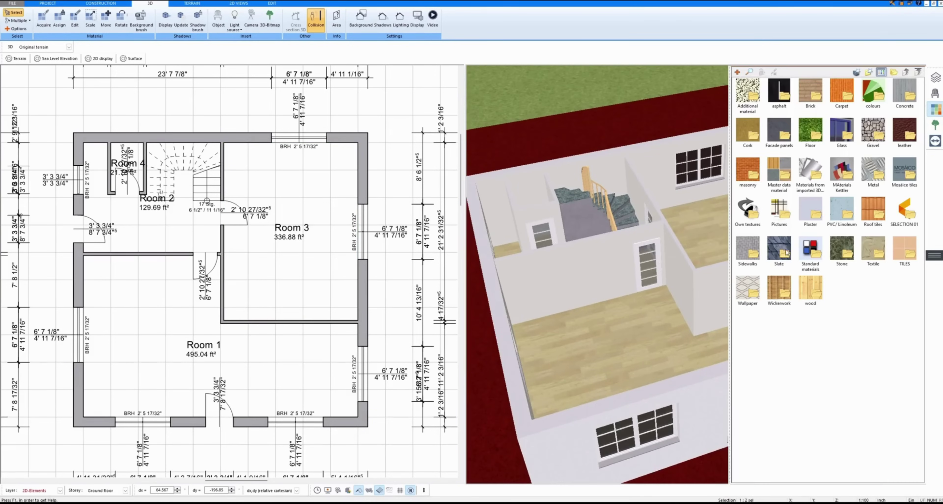
click(368, 457)
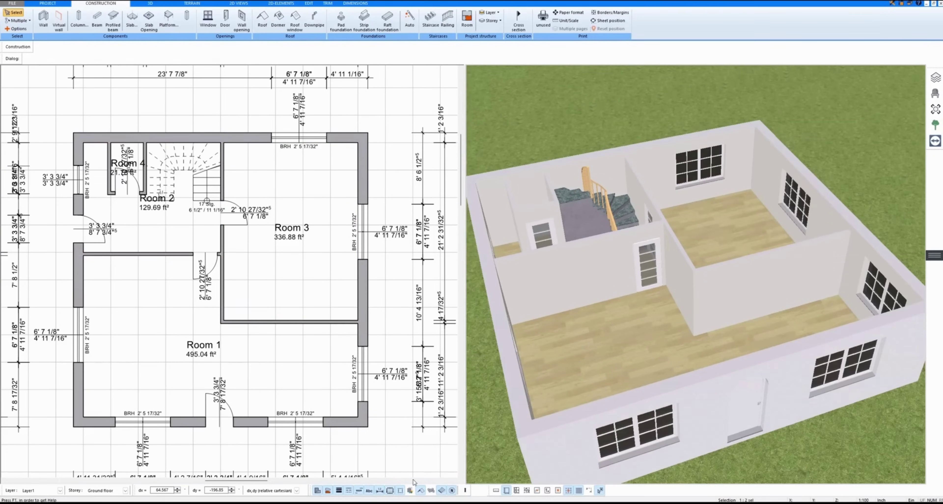
click(464, 491)
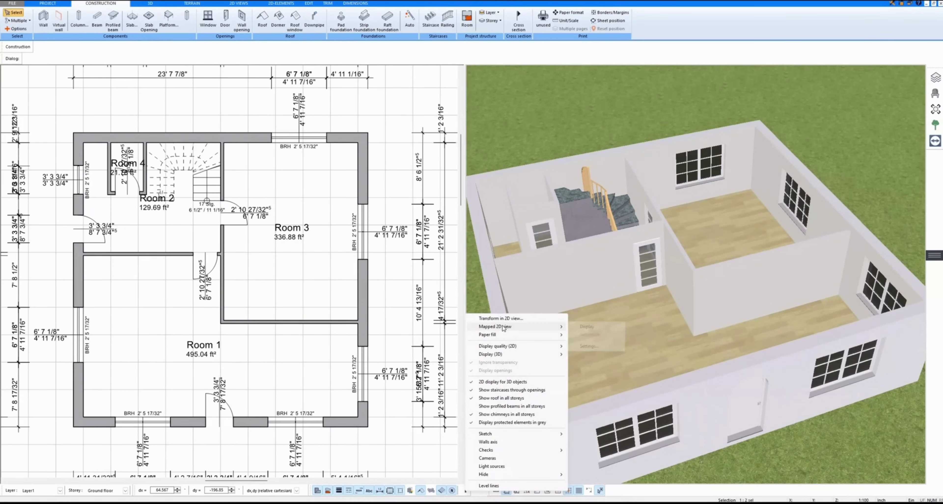
mouse_move(530, 326)
click(585, 327)
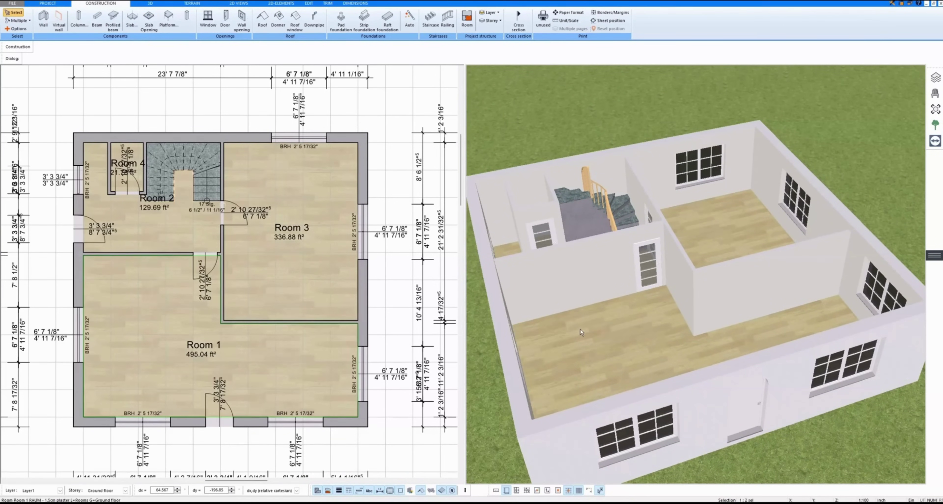
Step: Select Room 1, open the materials catalogue, look into its Plaster category and return to the category overview
click(821, 325)
click(934, 109)
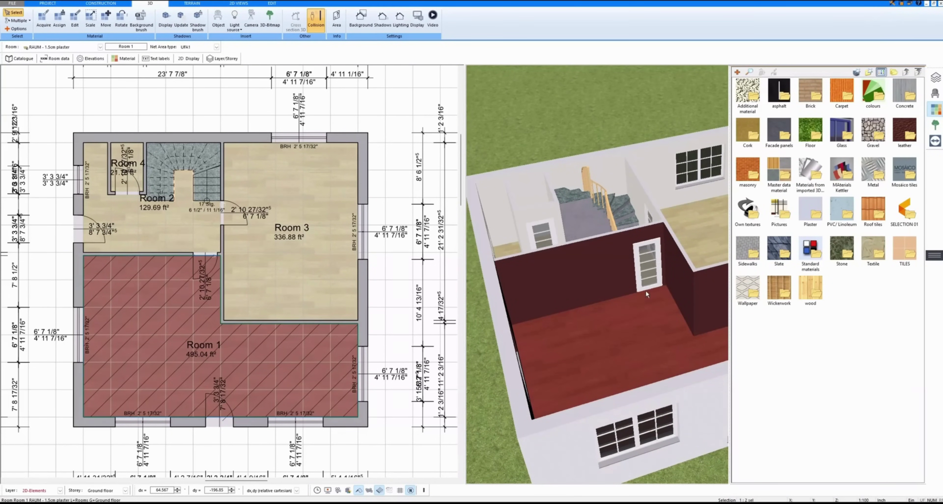
drag(645, 289, 655, 282)
double_click(808, 214)
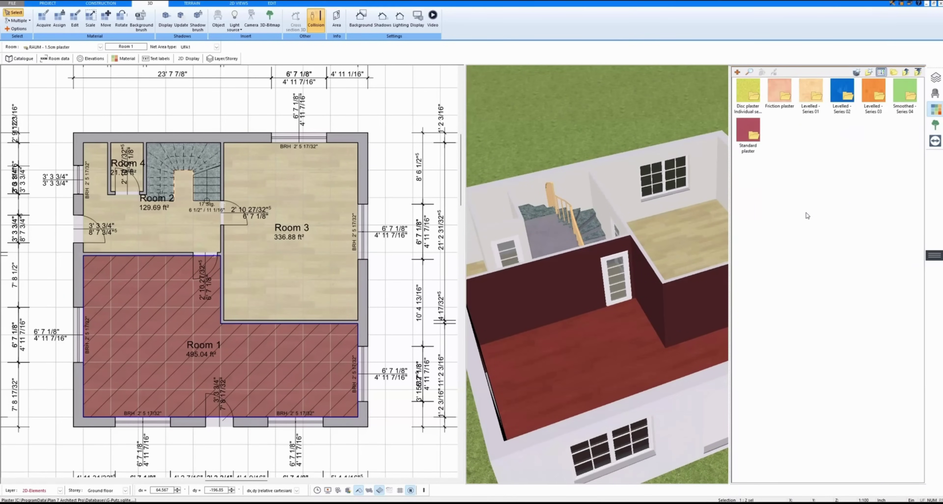
click(905, 73)
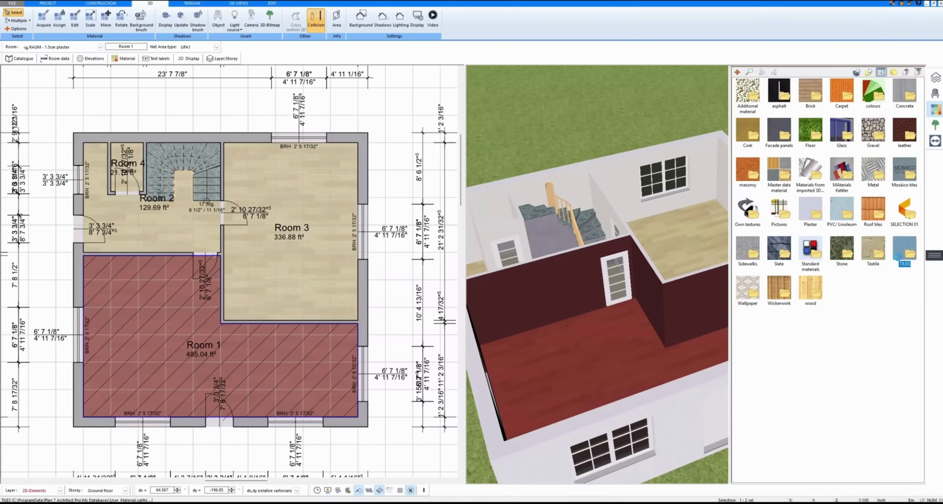
Step: Assign the Tile_Floor_11 material from the 30x30 floor tiles to the floor of Room 3
double_click(899, 258)
double_click(779, 92)
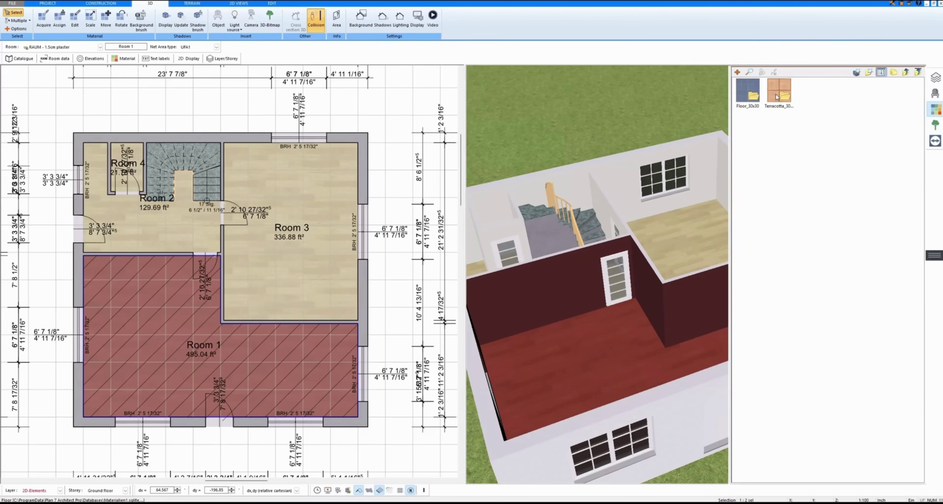
click(788, 256)
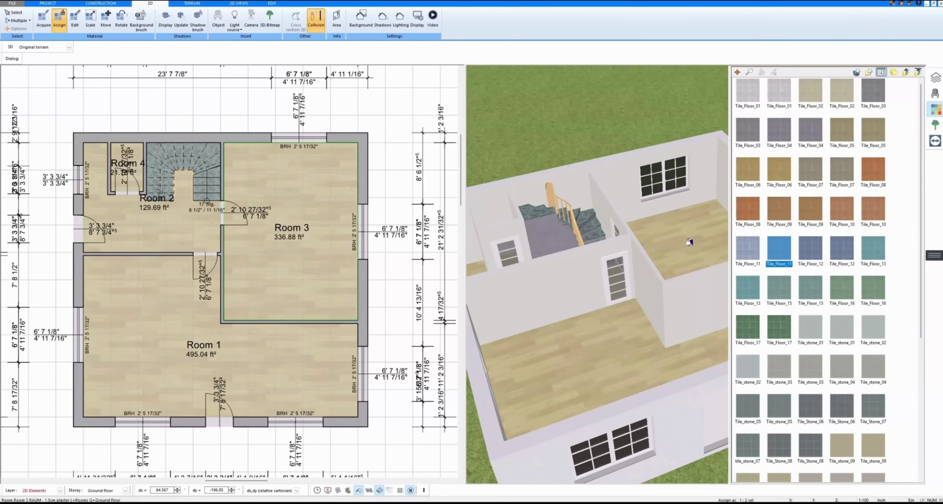
click(686, 239)
Step: Assign the Tile_Floor_10 material to the floor of Room 2 beside the staircase
click(841, 211)
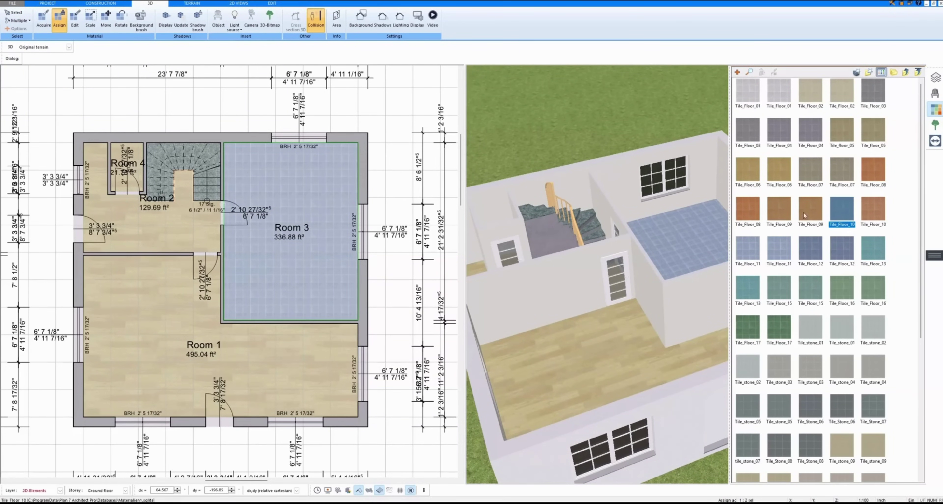
drag(530, 241, 541, 262)
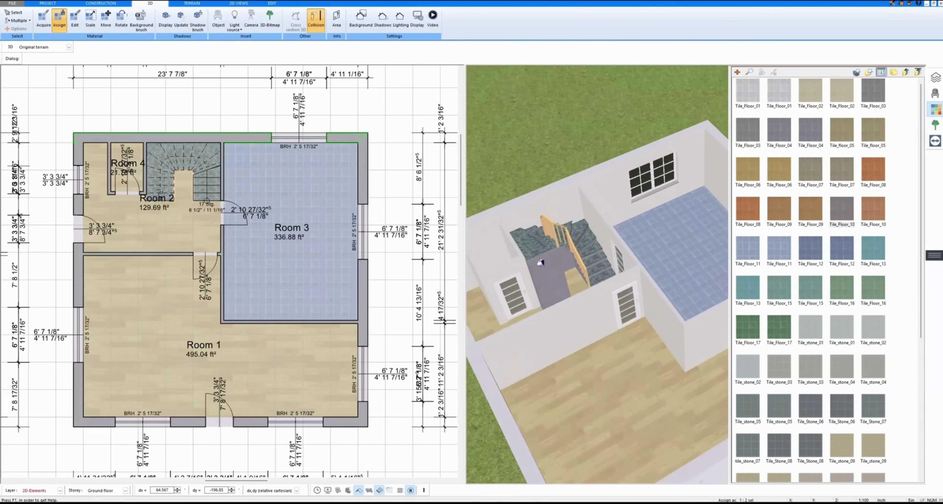
click(570, 280)
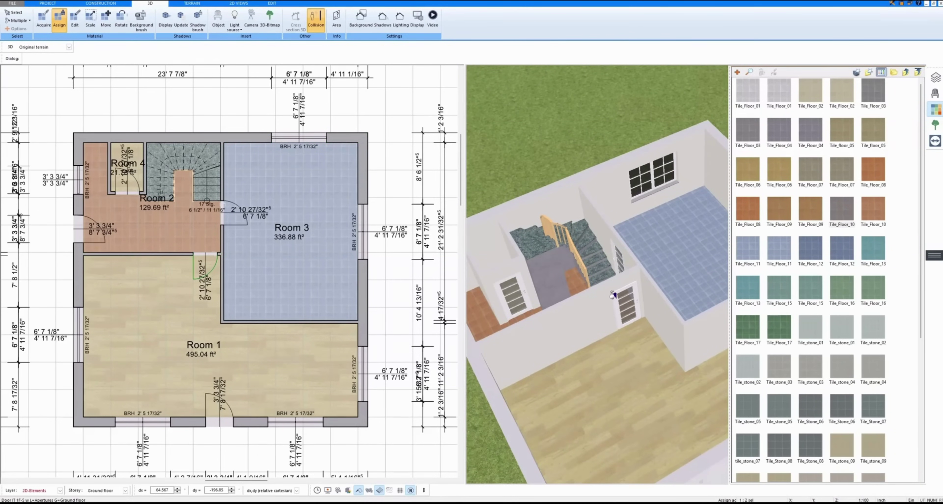
drag(612, 296, 677, 269)
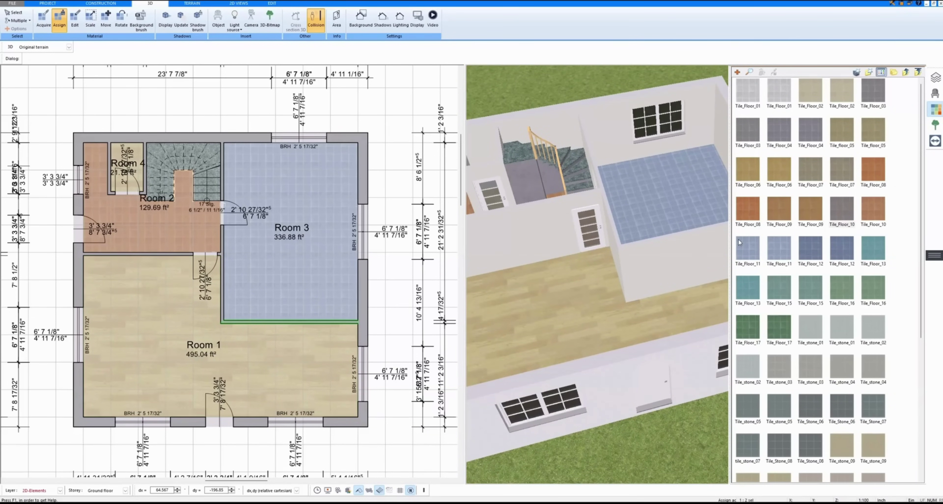
Step: Assign the Sample_02 pattern from the Grounds tile materials to the floor of Room 1
click(906, 72)
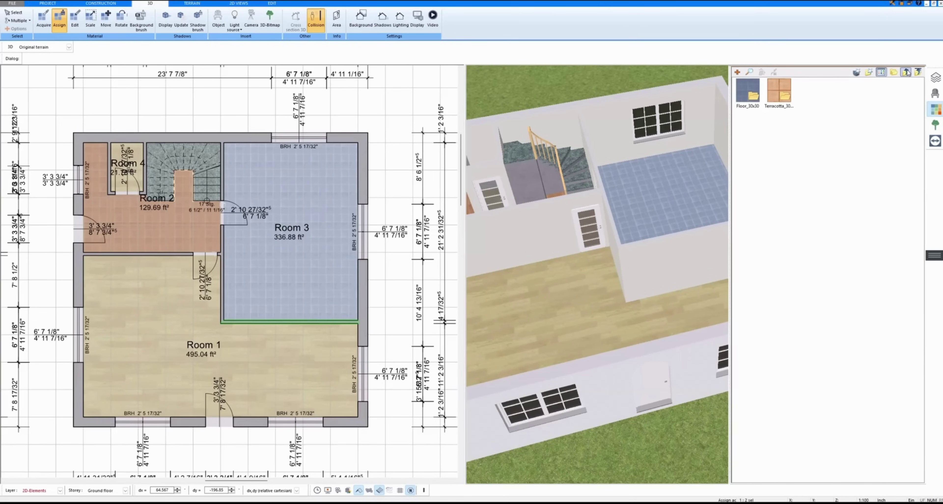
click(906, 72)
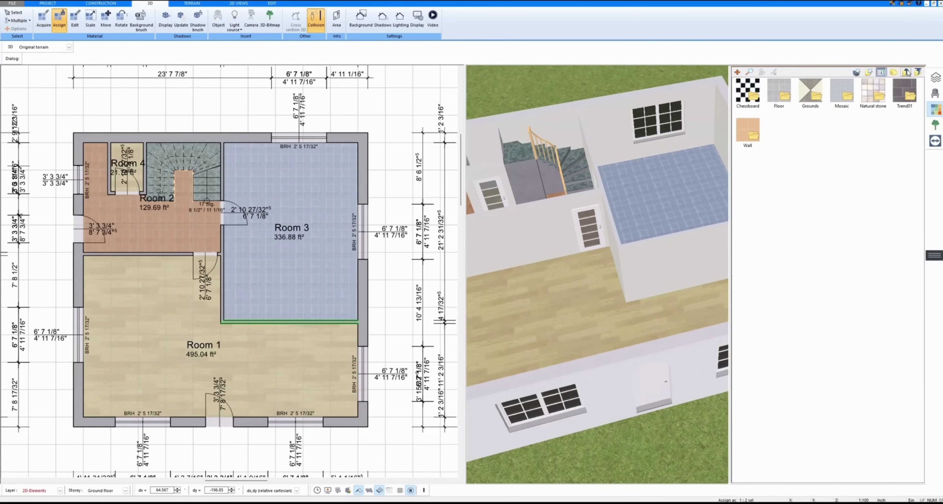
double_click(808, 94)
click(841, 169)
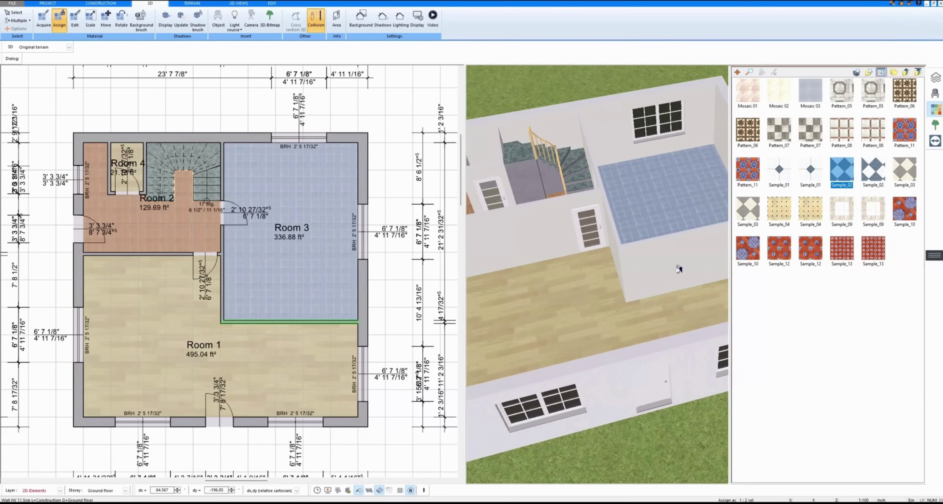
click(572, 313)
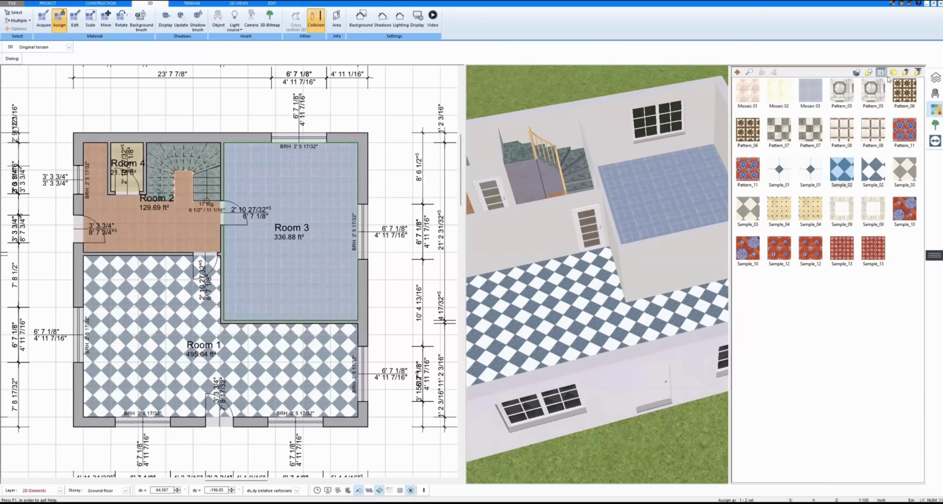
Step: Assign the muted purple Color 0439 from the colours catalogue to the walls of Room 1
click(905, 72)
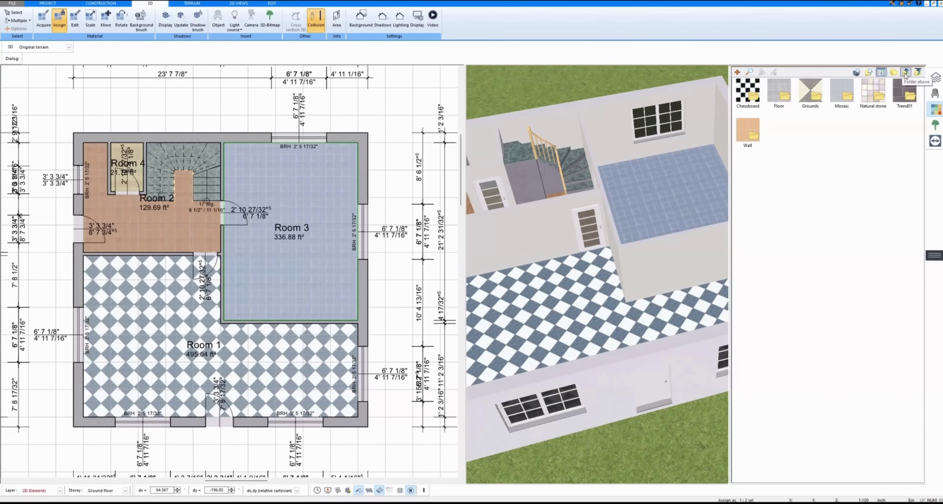
click(905, 73)
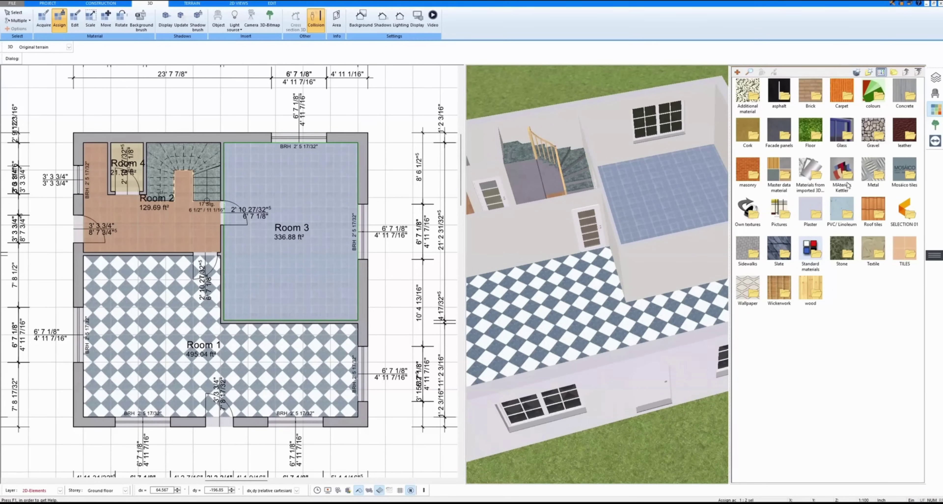
double_click(872, 92)
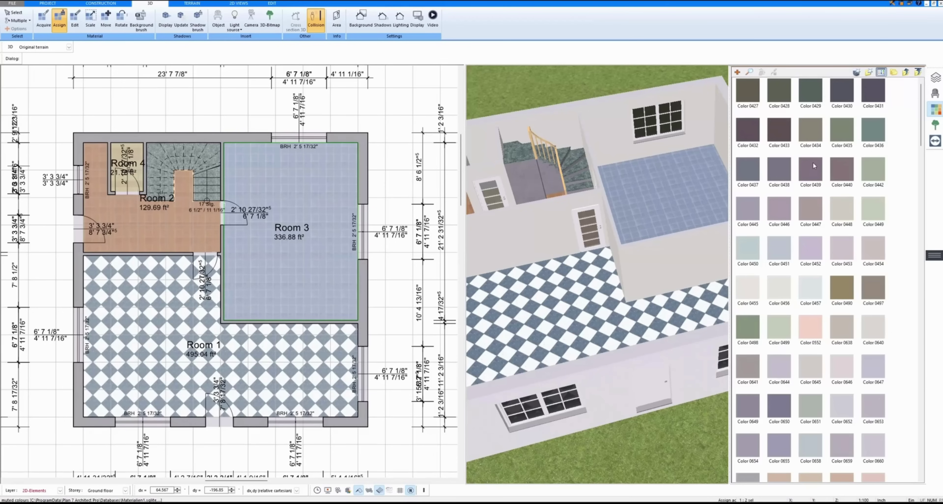
click(813, 166)
click(543, 232)
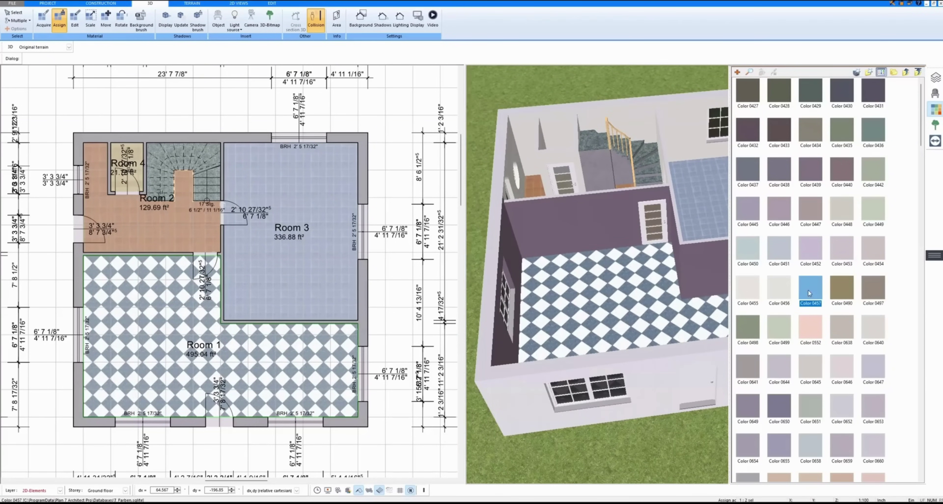
Step: Assign the pale Color 0457 to the walls of Room 2 around the staircase
click(810, 289)
click(530, 141)
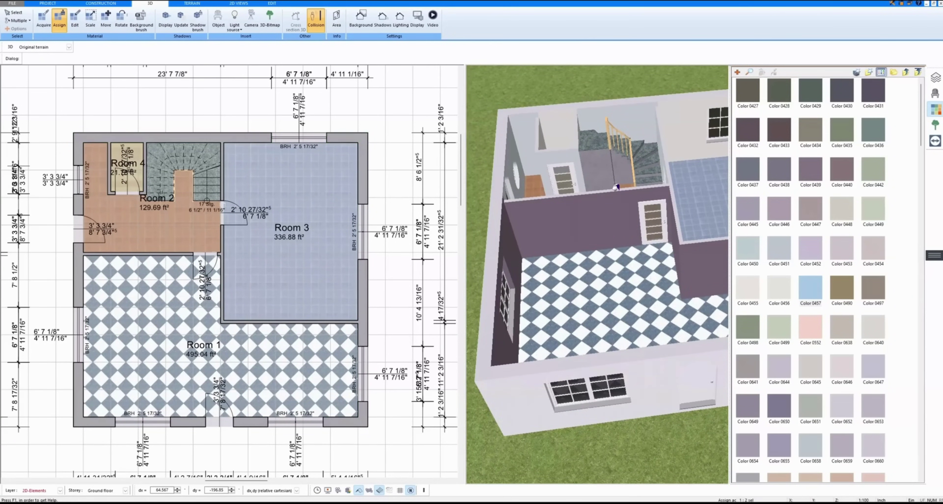
drag(617, 185, 645, 185)
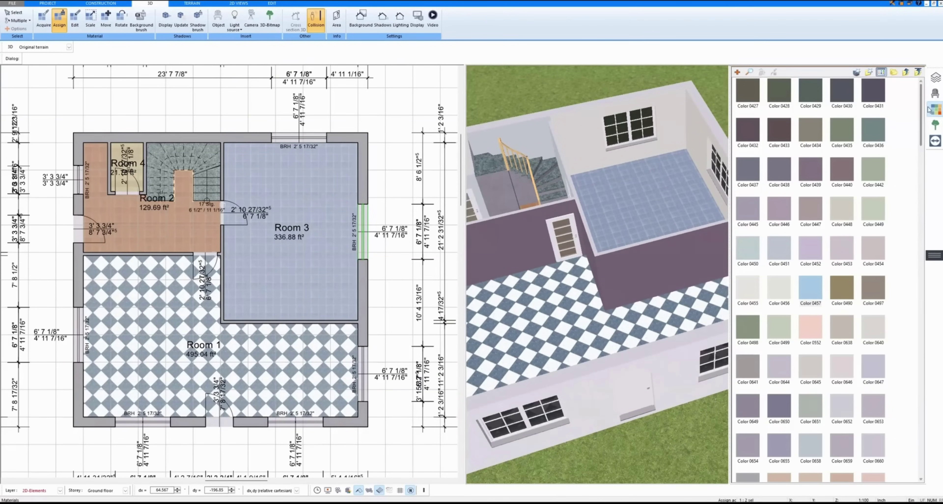
Step: Place the red K12 seating group from the Living combinations objects in the front-left corner of Room 1
click(935, 93)
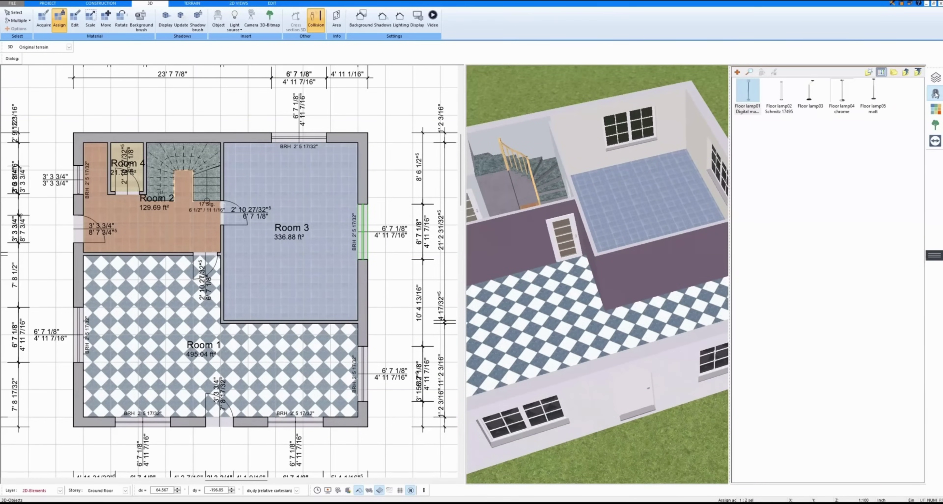
click(905, 72)
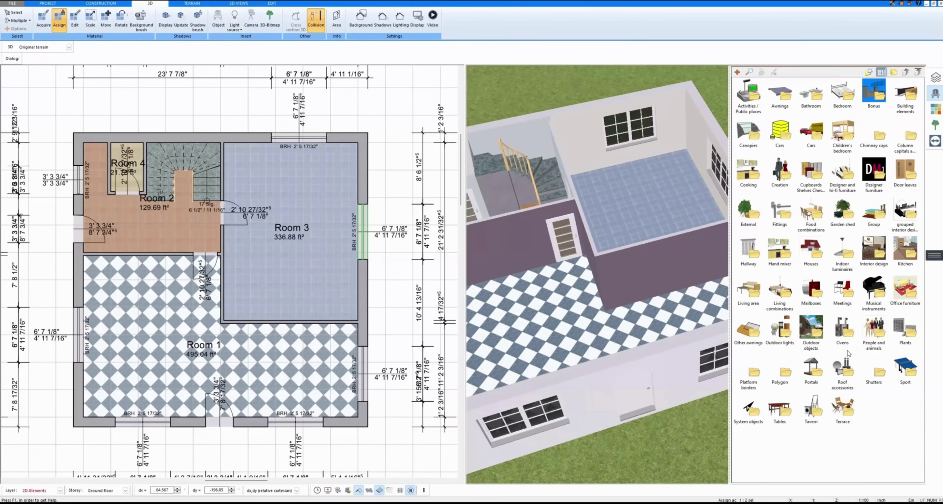
double_click(781, 297)
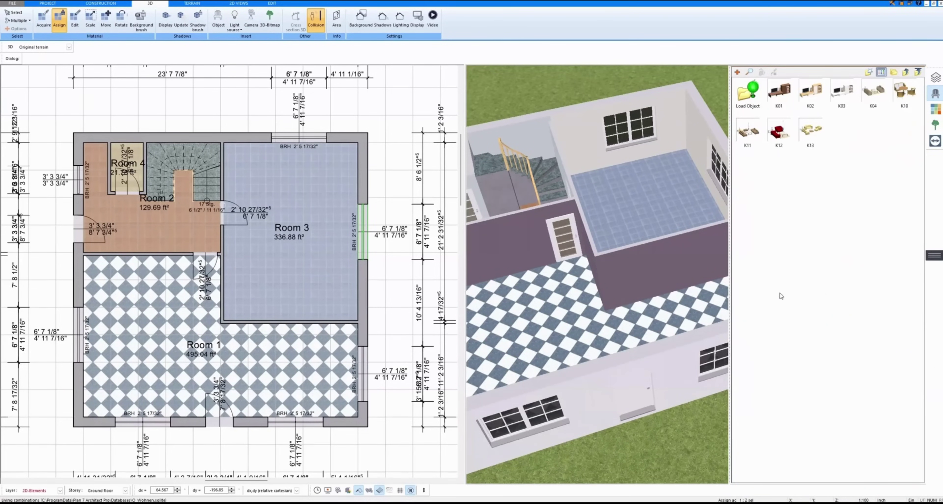
click(779, 128)
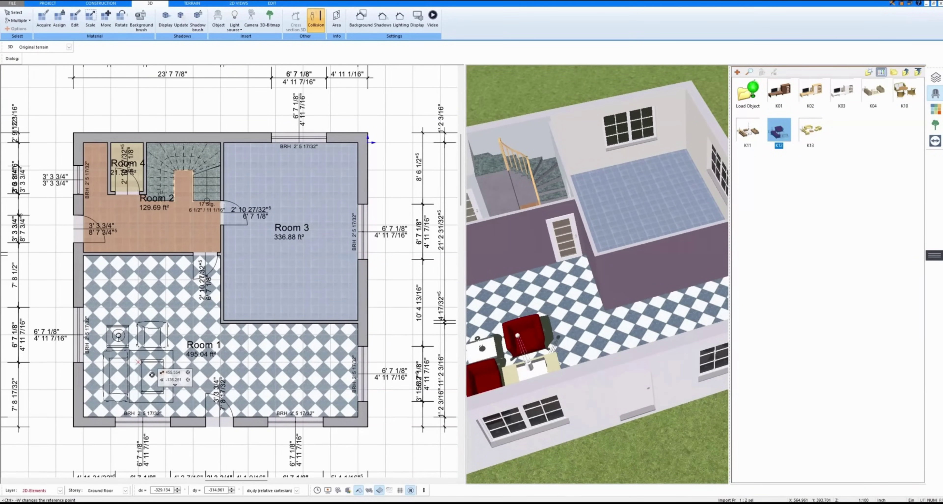
click(152, 374)
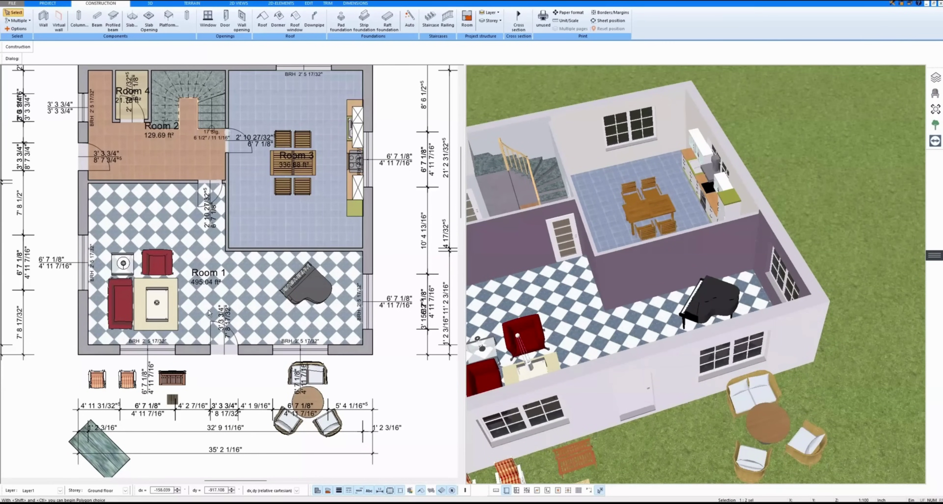
middle_drag(225, 278, 275, 283)
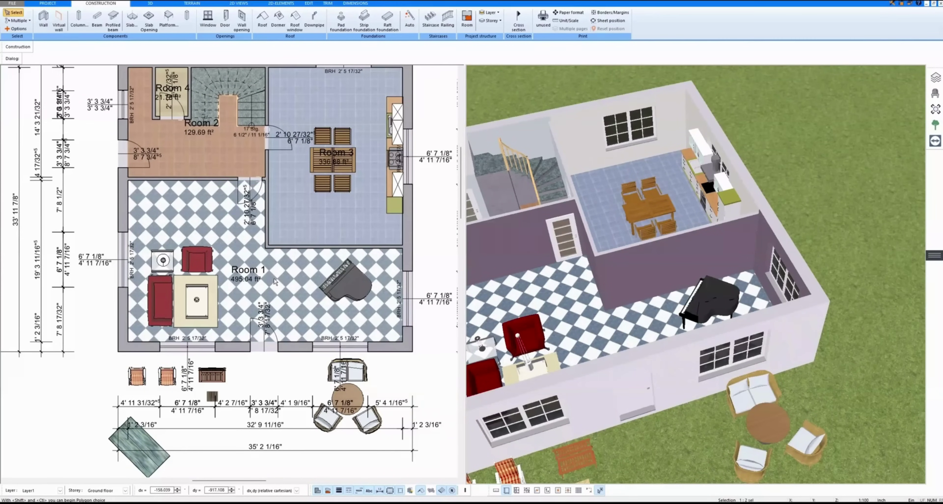
scroll(275, 281, down, 1)
scroll(295, 292, up, 1)
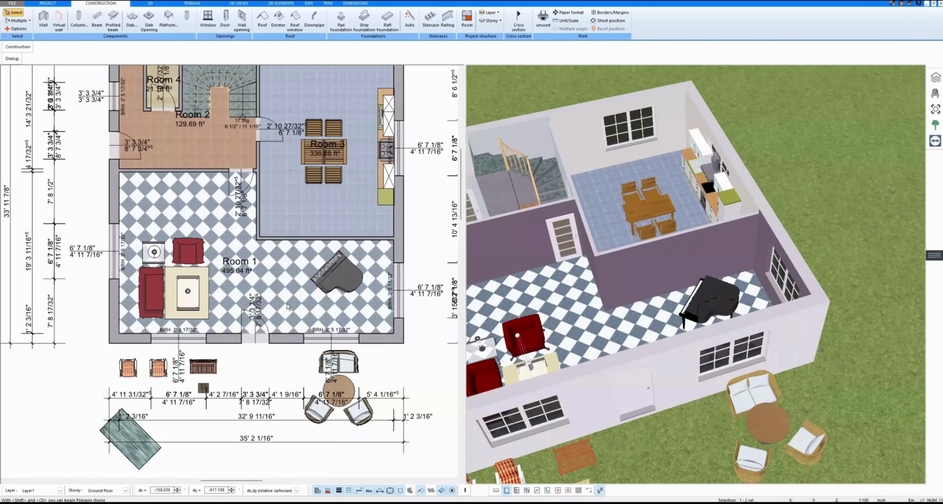
middle_drag(265, 278, 280, 198)
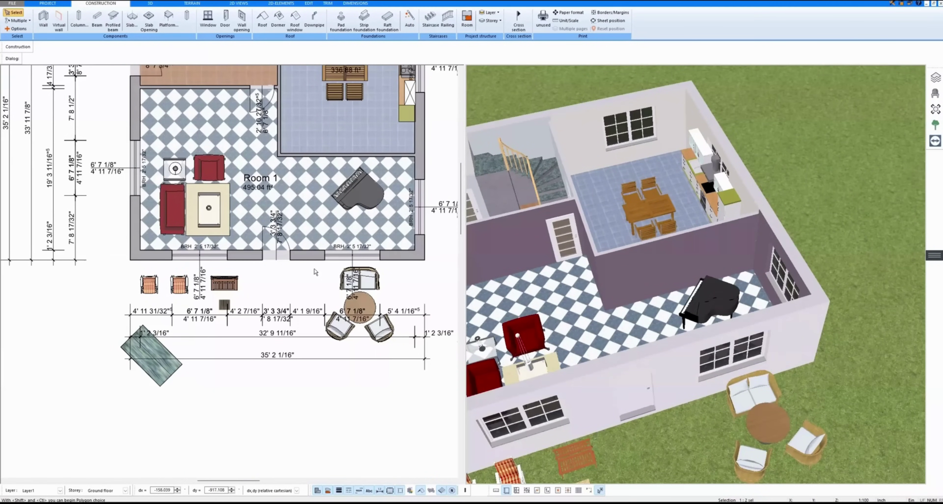
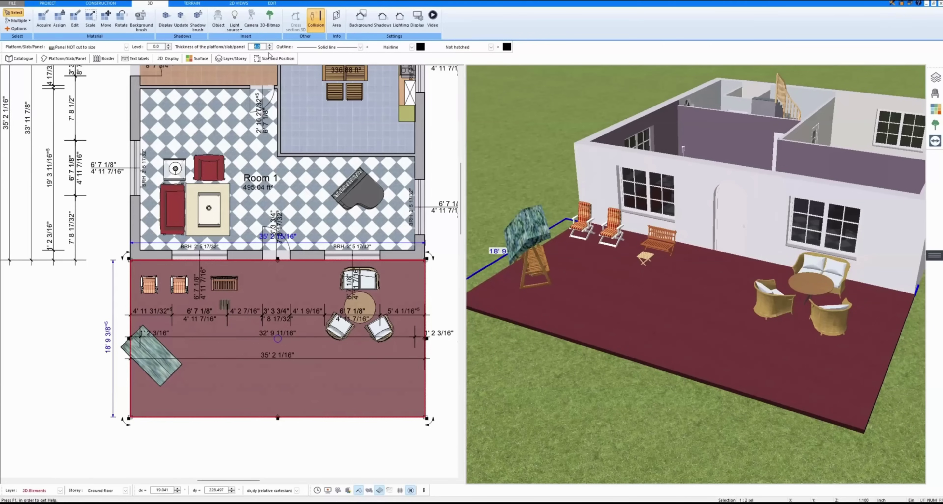
Step: Set the front terrace platform's thickness to 0.5 and its level to -4.0, and finish editing it
key(Return)
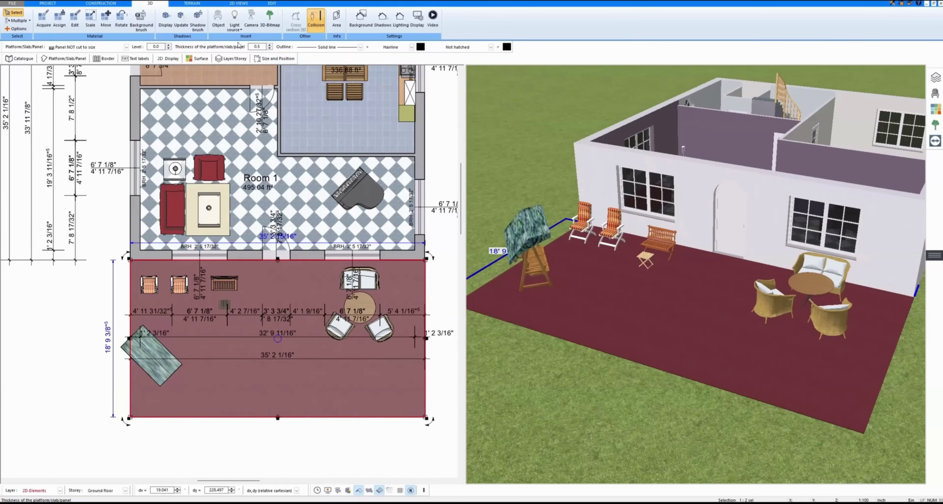
click(168, 48)
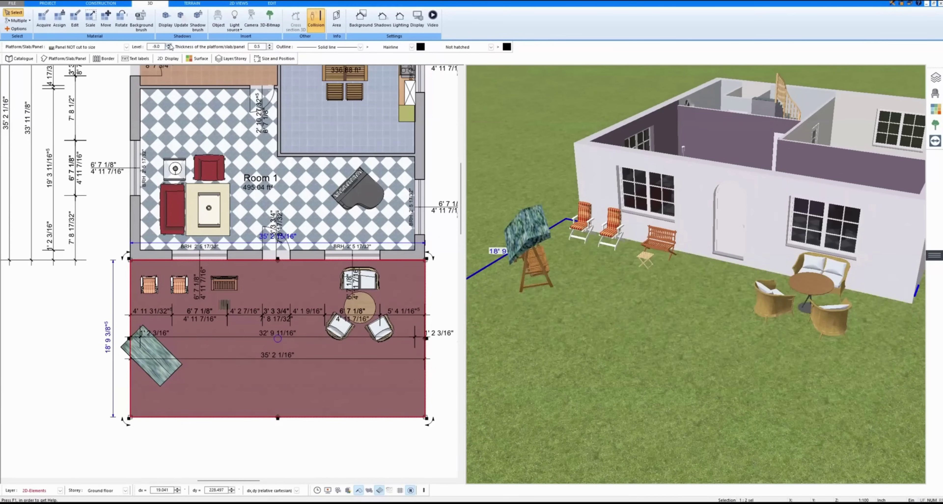
click(169, 45)
click(545, 174)
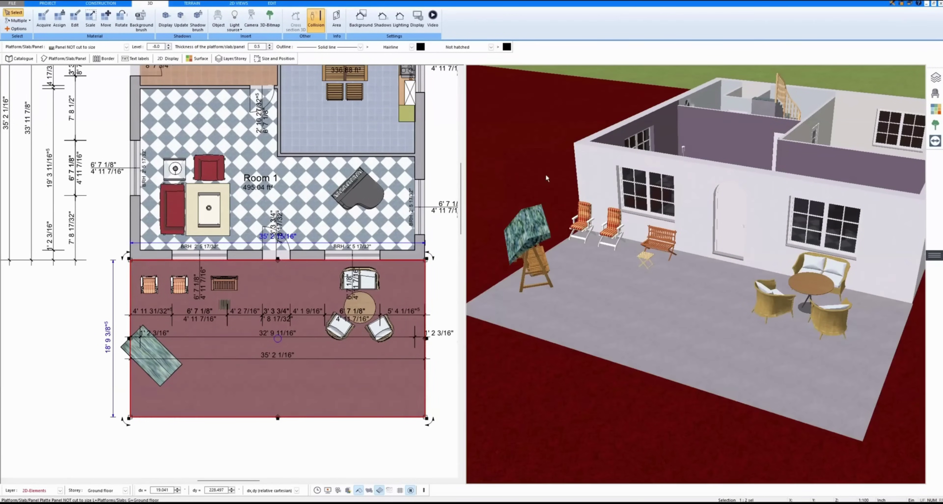
Step: Draw a rectangular platform about 32' 5" by 34' 10" along the house's left side, beside Rooms 1 and 2
drag(665, 271, 578, 228)
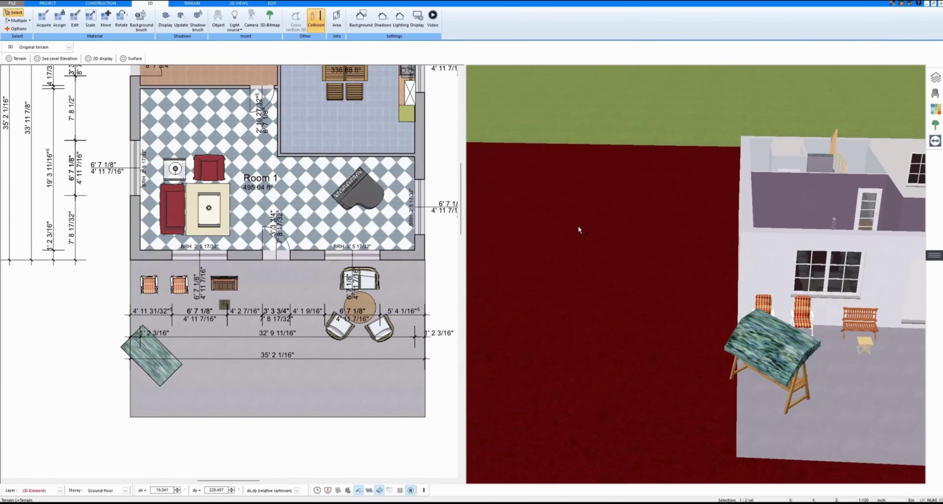
middle_drag(87, 172, 302, 325)
click(169, 19)
click(53, 47)
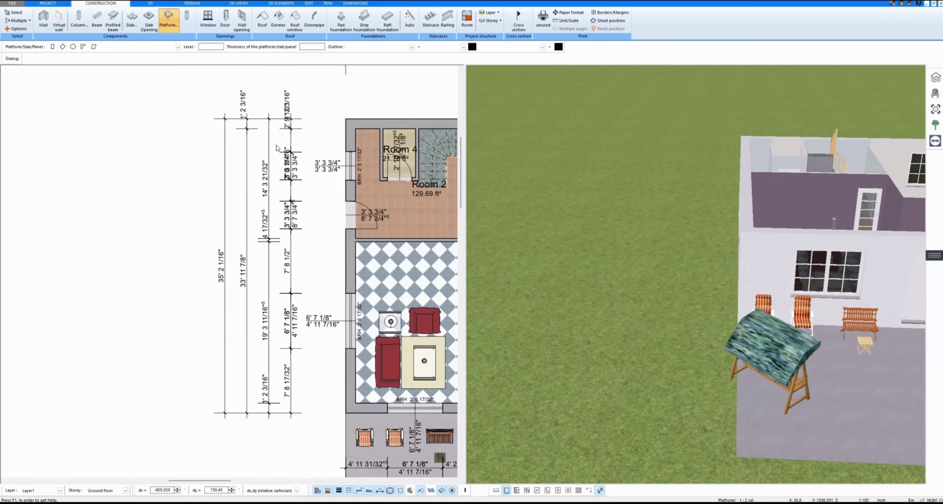
click(345, 118)
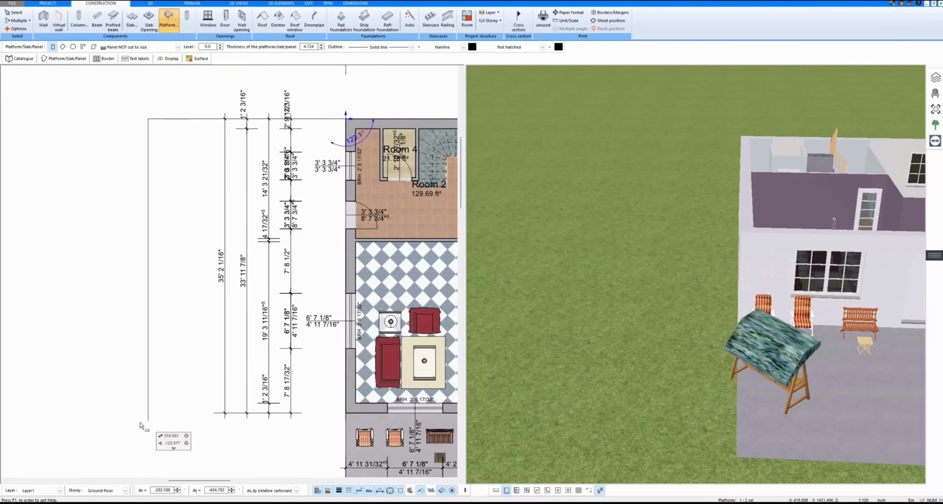
click(75, 410)
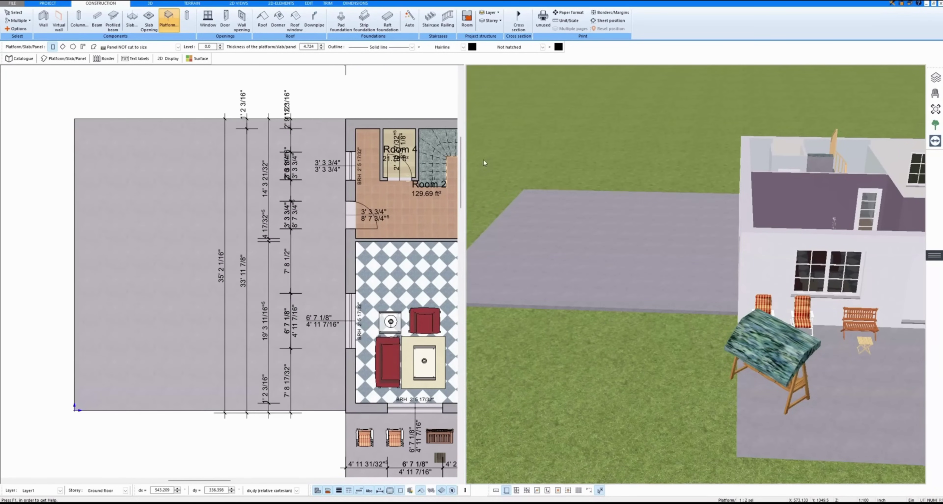
Step: Set the side driveway platform's thickness to 0.5 and its level to -8.0
click(16, 13)
click(579, 267)
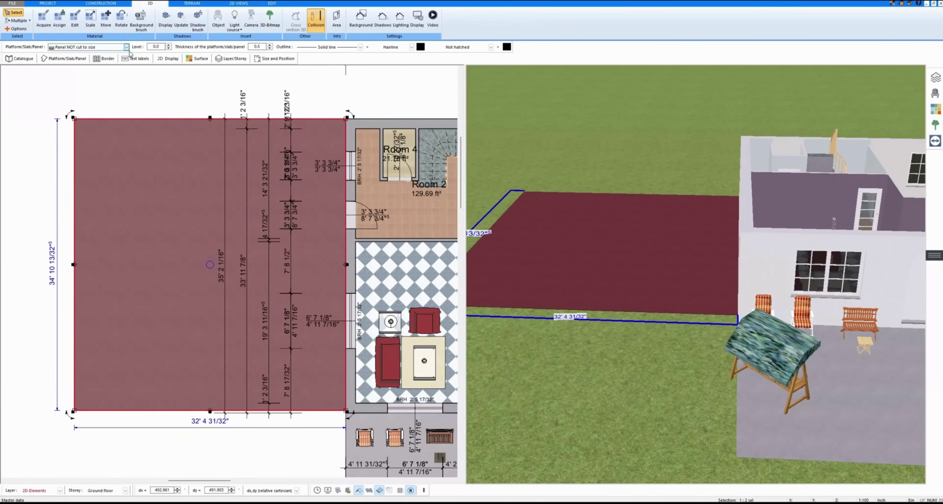
click(168, 49)
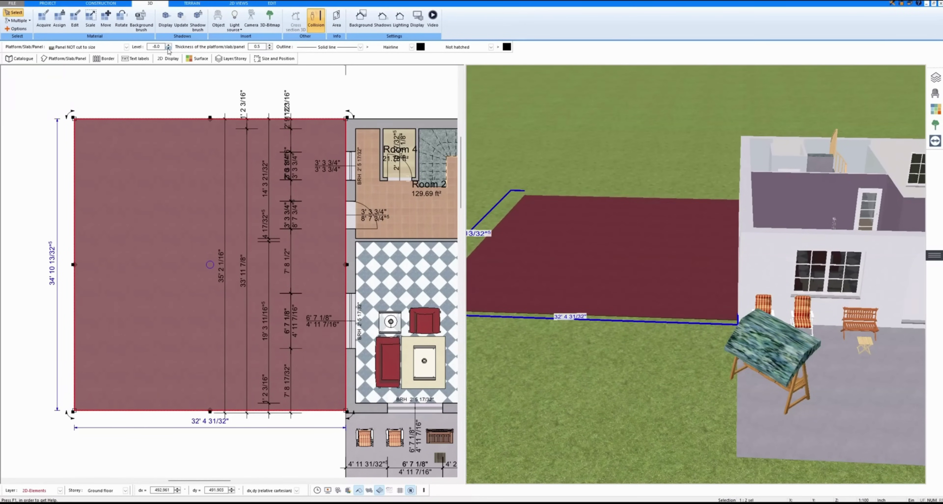
scroll(631, 232, up, 2)
drag(629, 232, 614, 182)
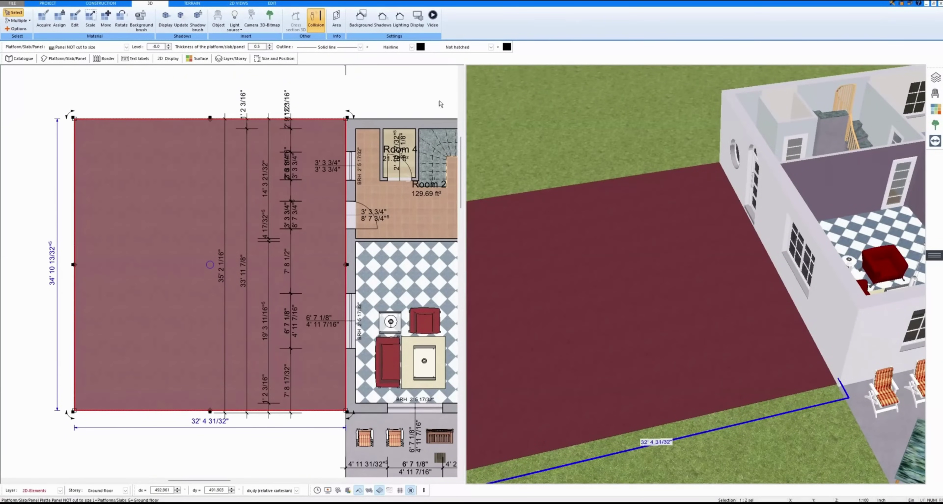
Step: Load the dark sports car model from the Downloads folder and place it on the front part of the driveway, turned to face the house
click(37, 94)
click(12, 3)
mouse_move(32, 89)
click(78, 24)
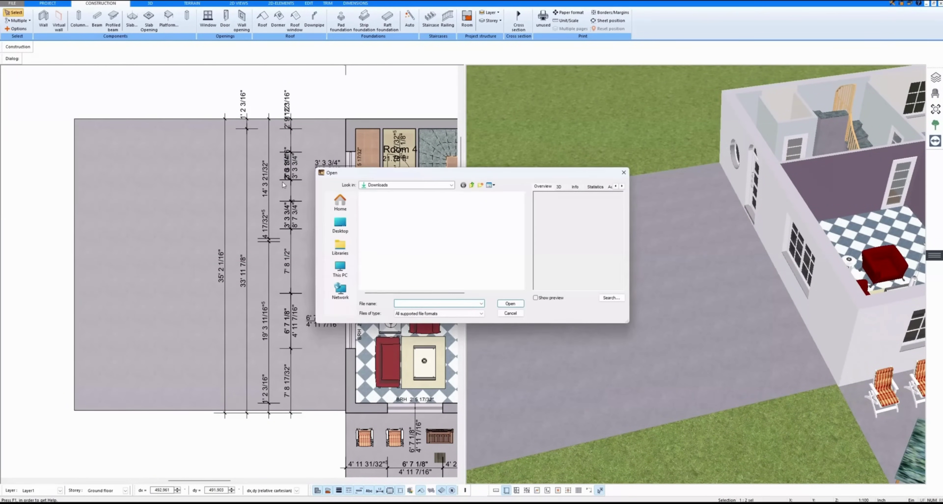
scroll(445, 235, down, 3)
click(417, 253)
click(510, 303)
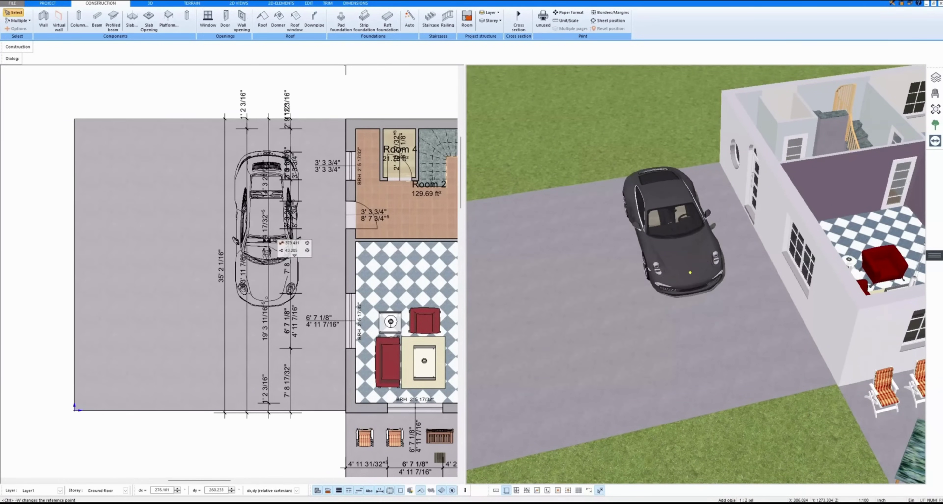
ctrl+scroll(256, 215, up, 3)
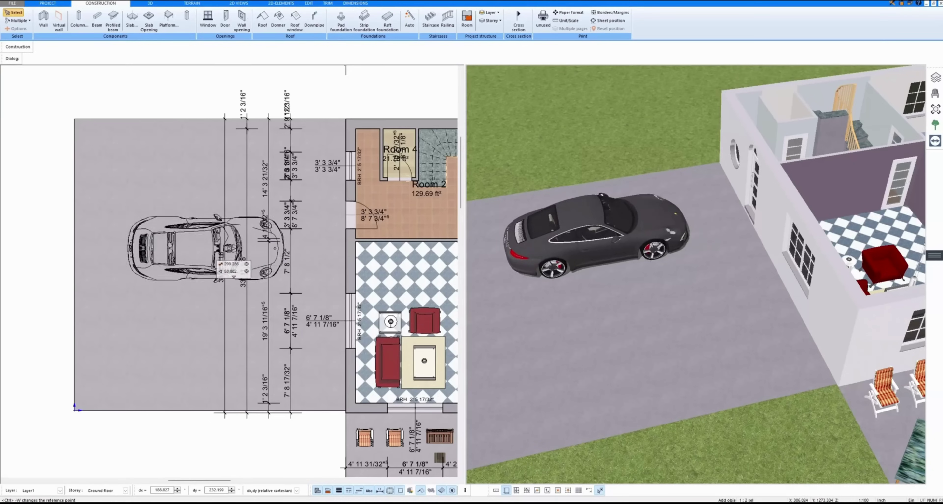
click(201, 343)
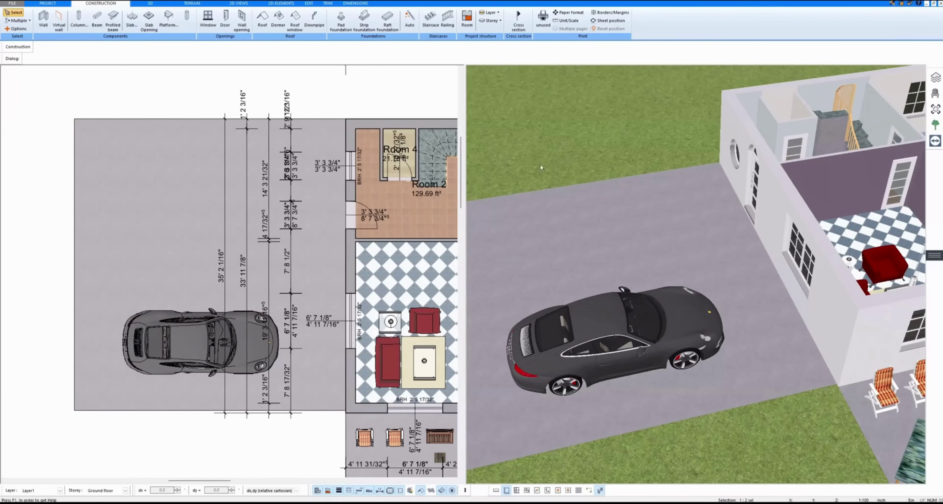
Step: Assign the bright red paving from the Sidewalks concrete paving materials to the front terrace
drag(694, 248, 785, 224)
scroll(736, 236, down, 2)
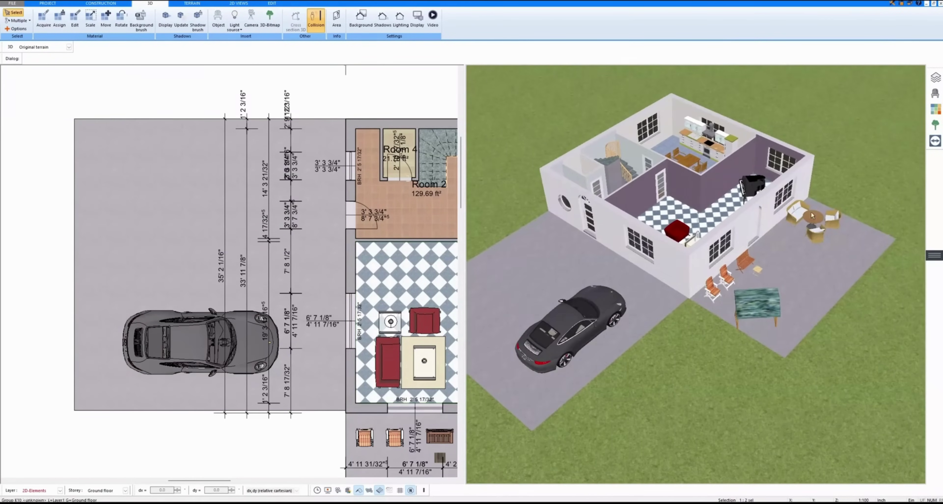
click(935, 109)
click(904, 73)
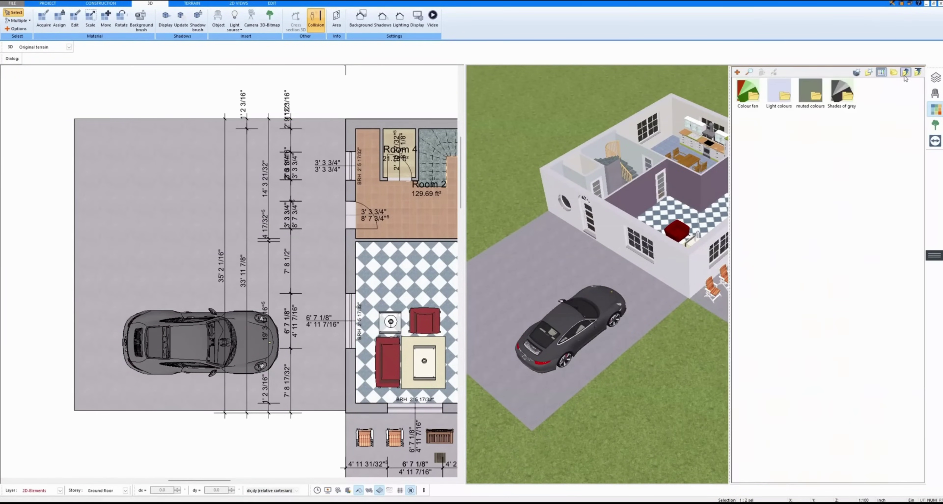
click(903, 74)
double_click(737, 255)
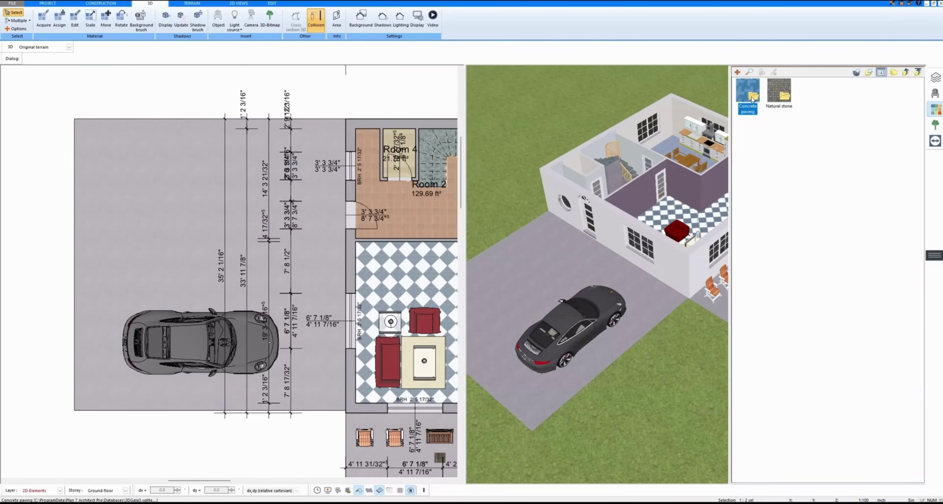
double_click(752, 100)
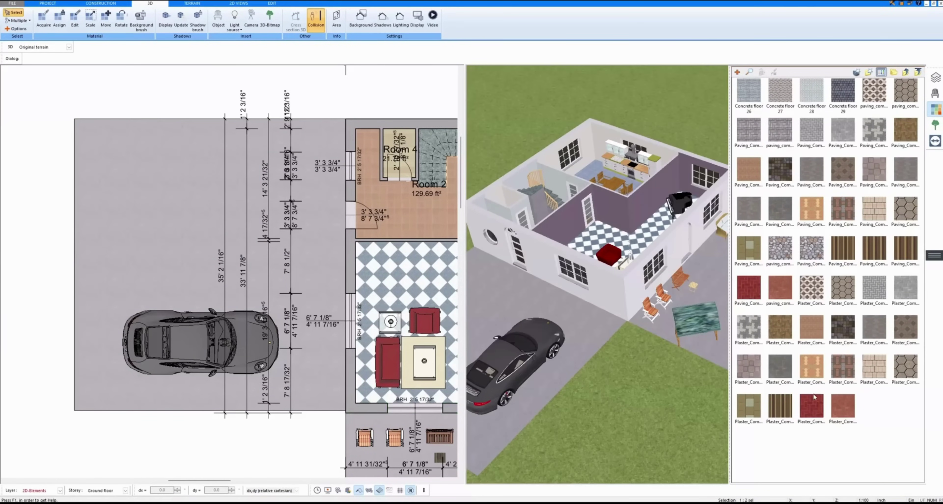
click(812, 406)
click(705, 290)
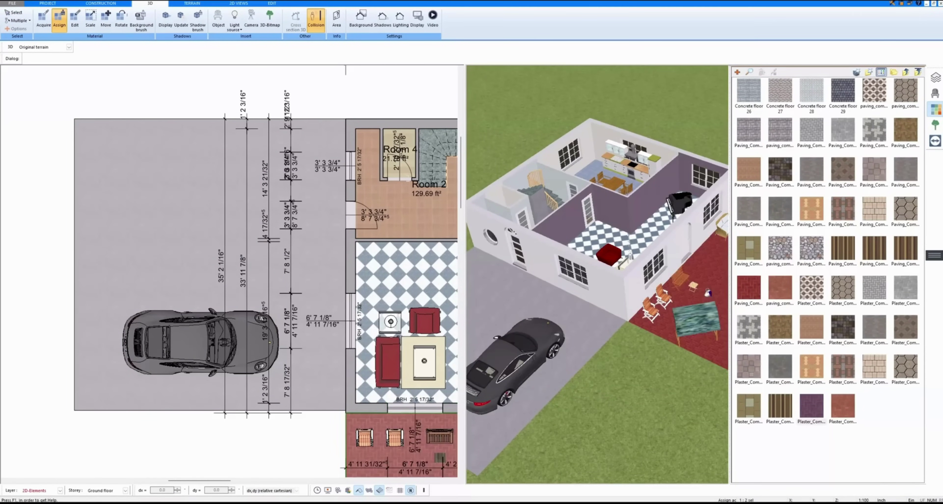
Step: Assign the Plaster_Composite_25 paving to the driveway platform and close the material catalogue
click(838, 406)
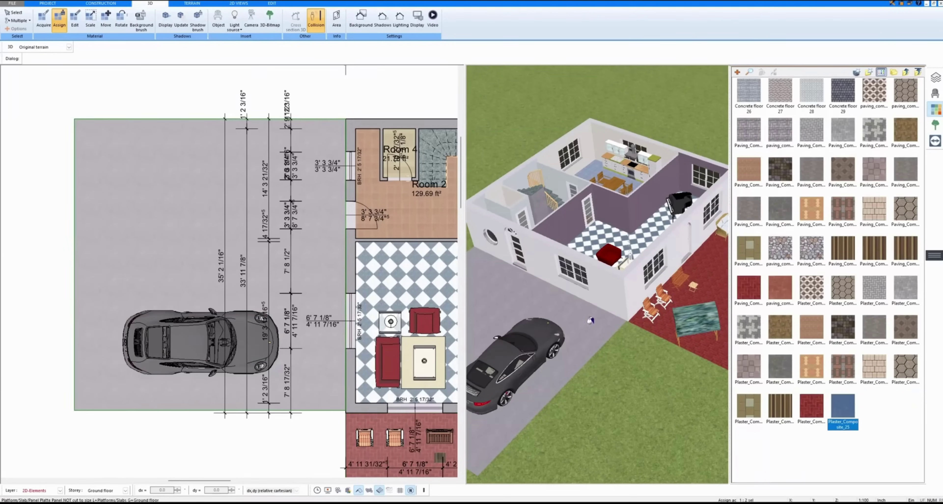
click(588, 321)
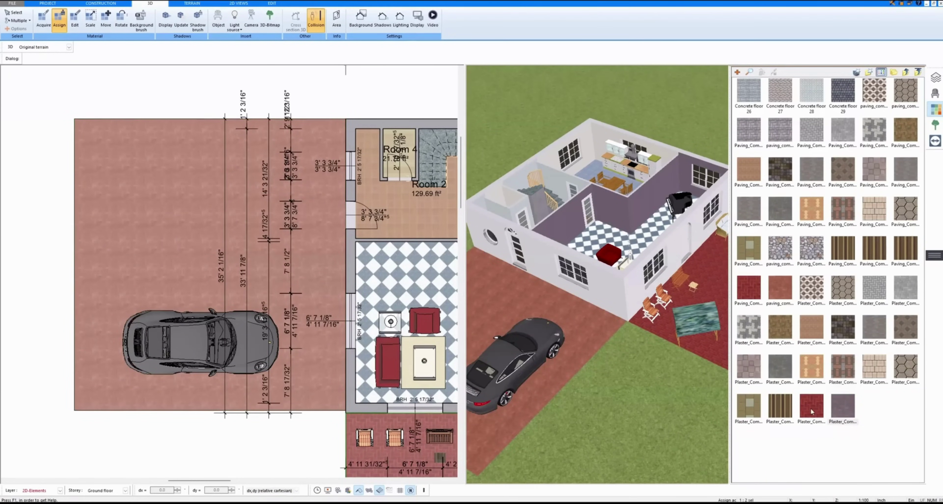
click(934, 109)
Step: Set the visible storeys to All so the complete house with its roof is displayed in 3D
middle_drag(696, 187, 667, 188)
drag(666, 189, 615, 186)
middle_drag(614, 186, 650, 205)
drag(649, 205, 672, 201)
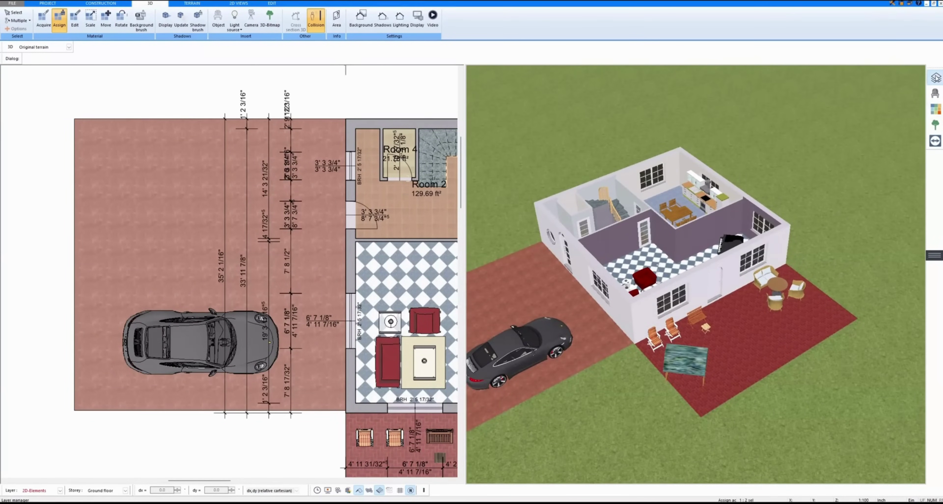
click(936, 78)
click(785, 268)
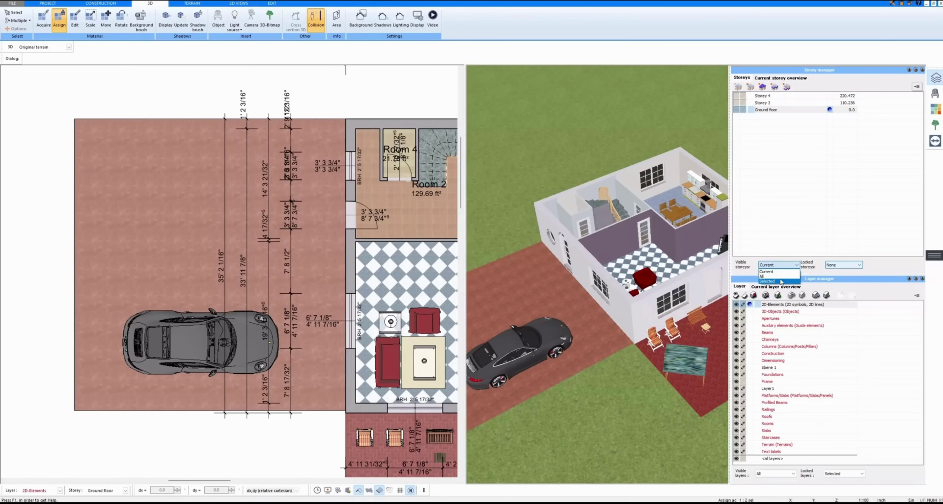
click(763, 276)
drag(566, 270, 604, 281)
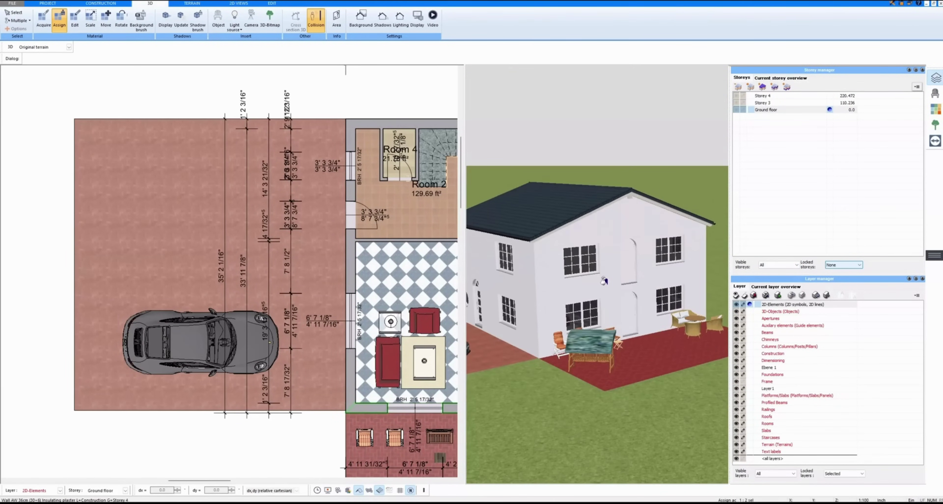
Step: Assign the dark red Bonus_First Materials_k01 brick from the 24x7.1cm brick materials to the upper-storey walls and front gable
click(936, 110)
click(905, 72)
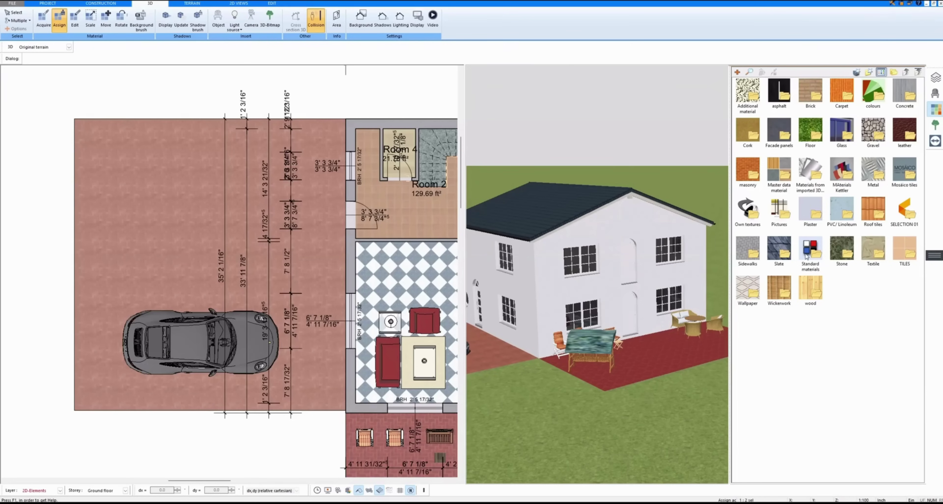
double_click(819, 97)
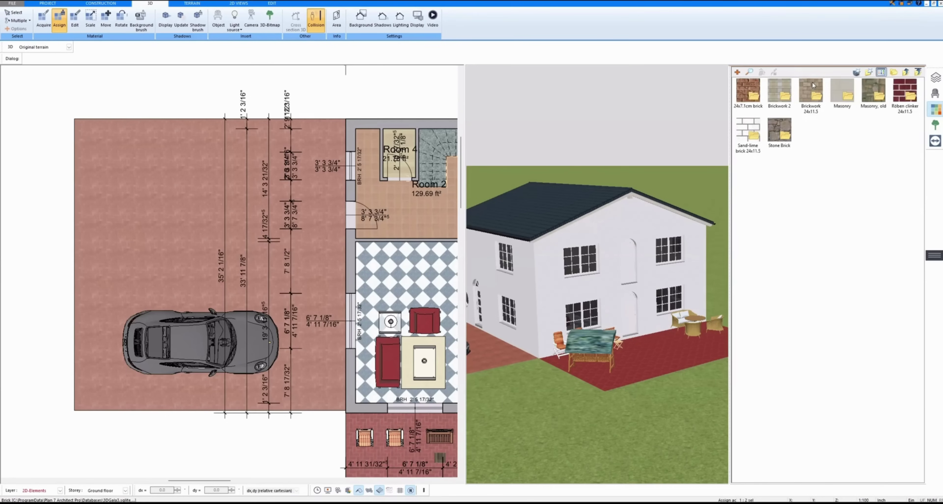
double_click(750, 92)
click(750, 92)
click(609, 256)
click(596, 223)
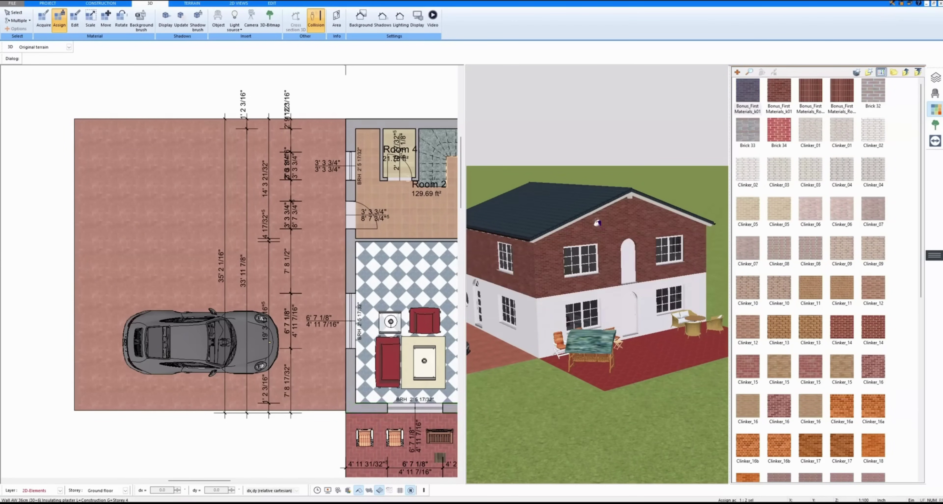
Step: Try Clinker_08 on the upper-storey walls and gable, and replace it with the reddish Clinker_15 brick
middle_drag(590, 202, 596, 229)
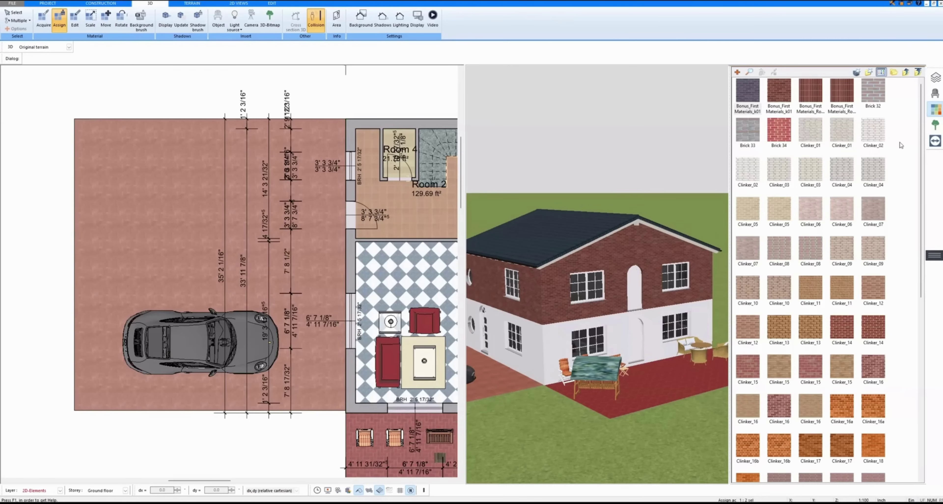
click(609, 287)
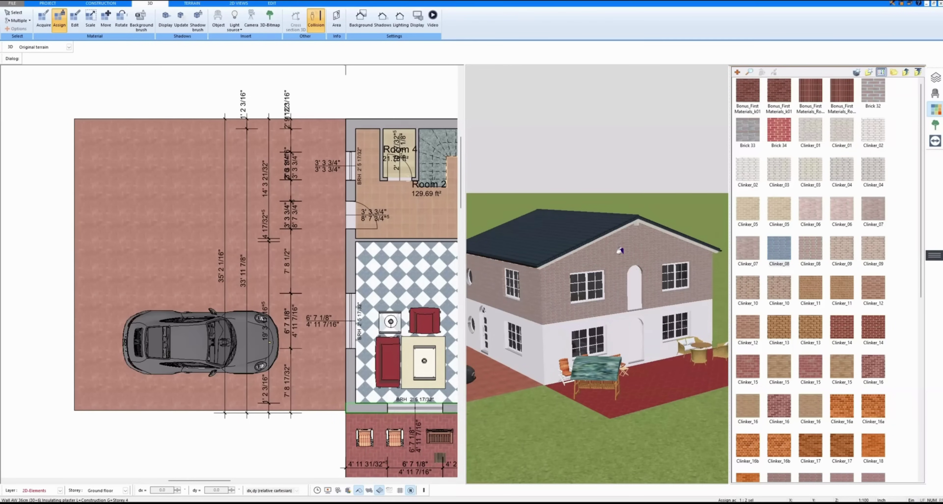
click(618, 251)
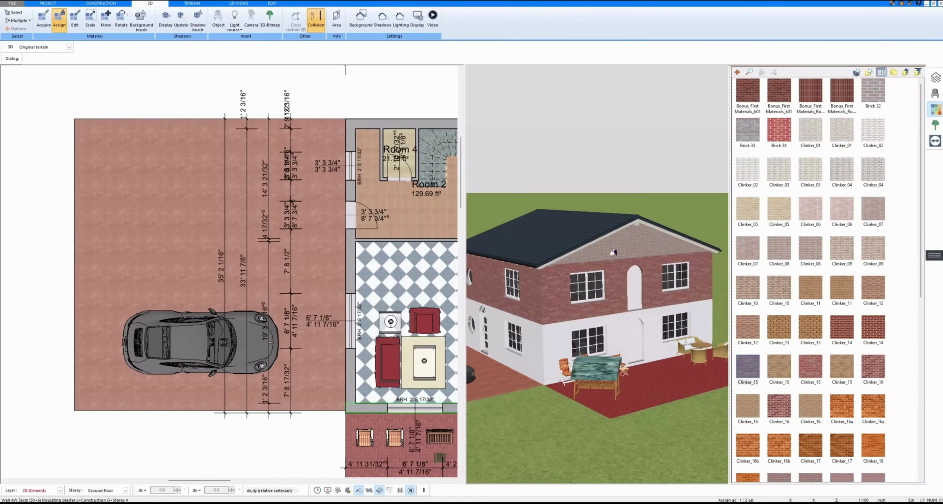
mouse_move(614, 252)
mouse_down()
mouse_move(627, 254)
mouse_move(602, 242)
mouse_up()
click(933, 109)
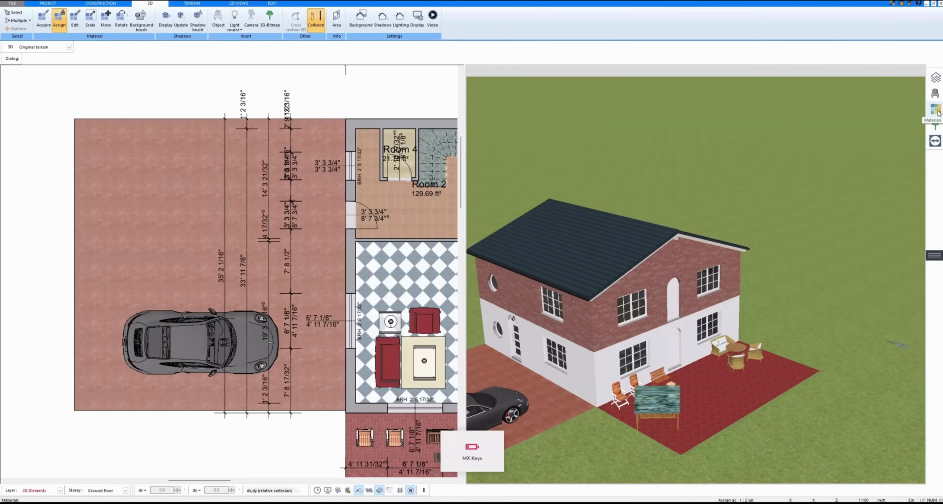
Step: Make Storey 3 the current storey
drag(586, 348, 654, 345)
right_drag(653, 345, 878, 366)
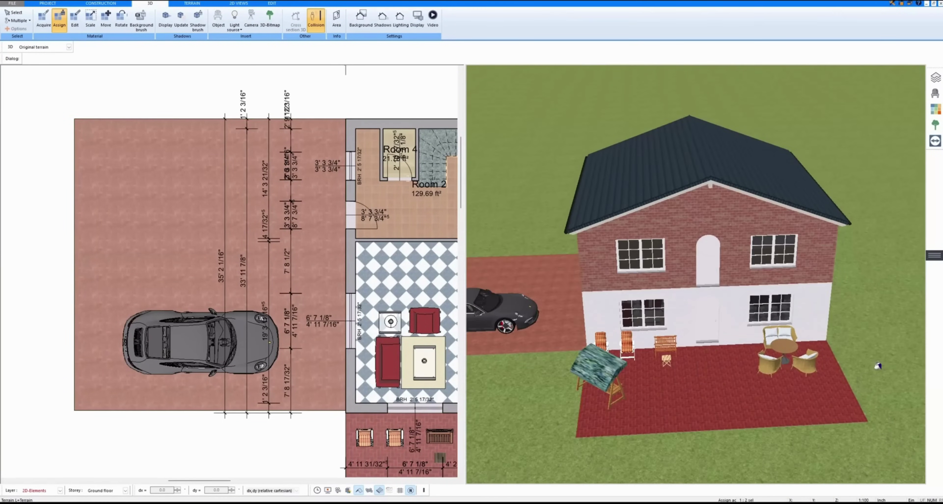
middle_drag(322, 258, 59, 179)
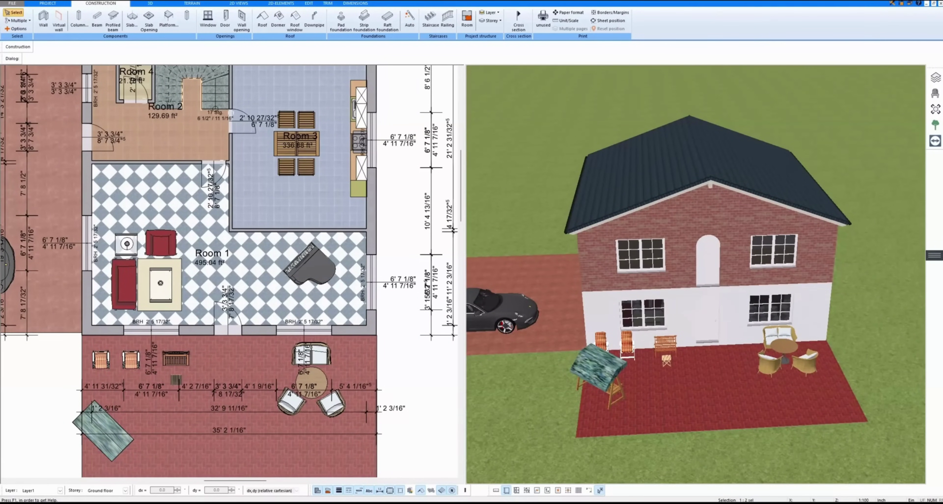
click(935, 79)
click(829, 103)
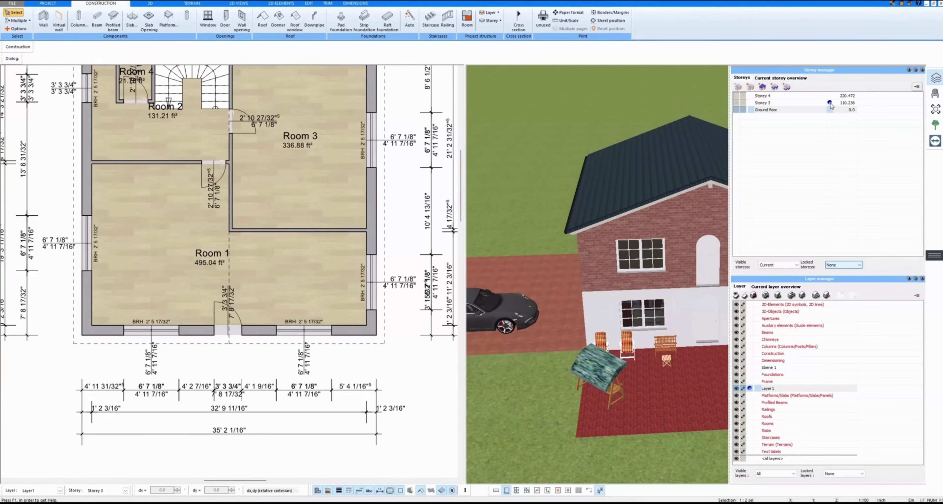
click(830, 104)
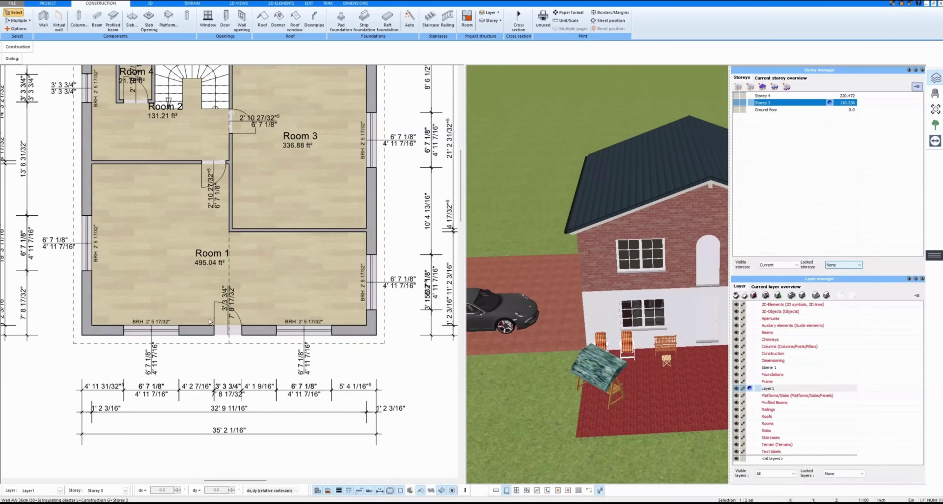
Step: Draw a rectangular balcony platform about 390 inches wide along the front wall of Storey 3, above the terrace
click(173, 20)
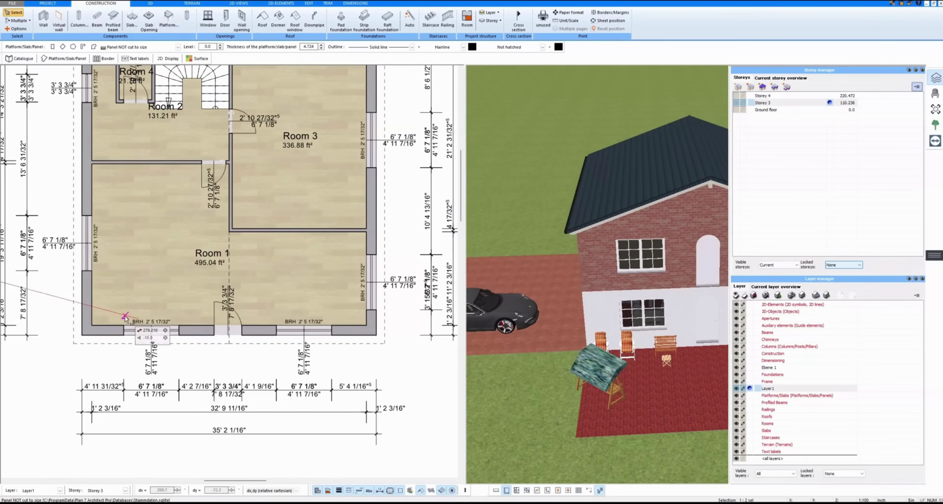
click(96, 330)
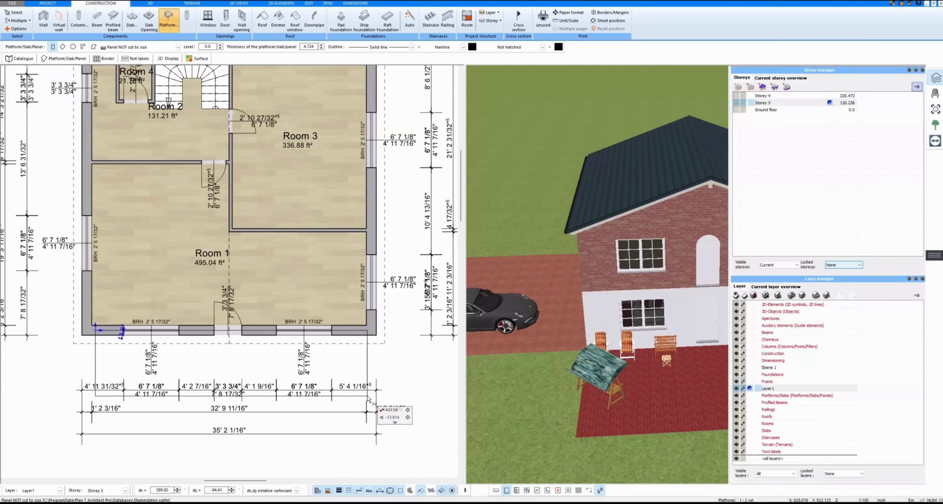
click(367, 402)
click(936, 79)
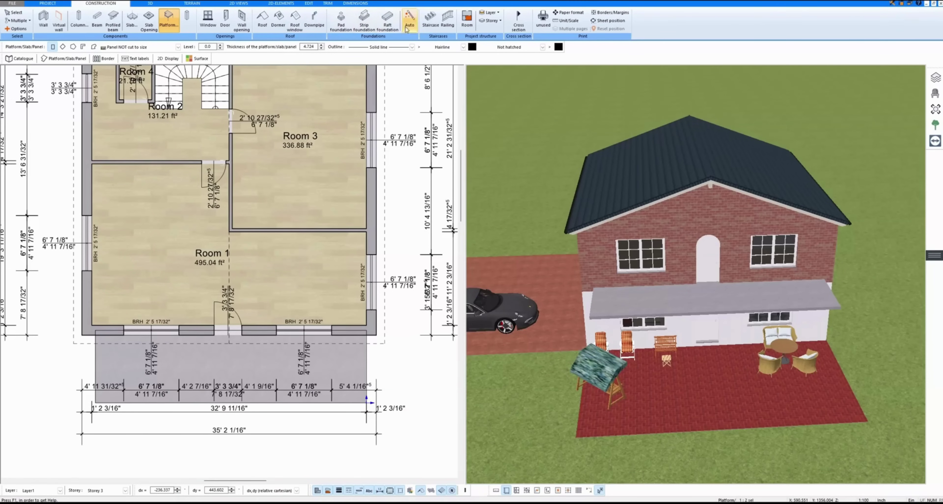
Step: Build a GL4_1 H catalogue railing along the balcony platform's two short sides and its front edge on Storey 3
click(442, 28)
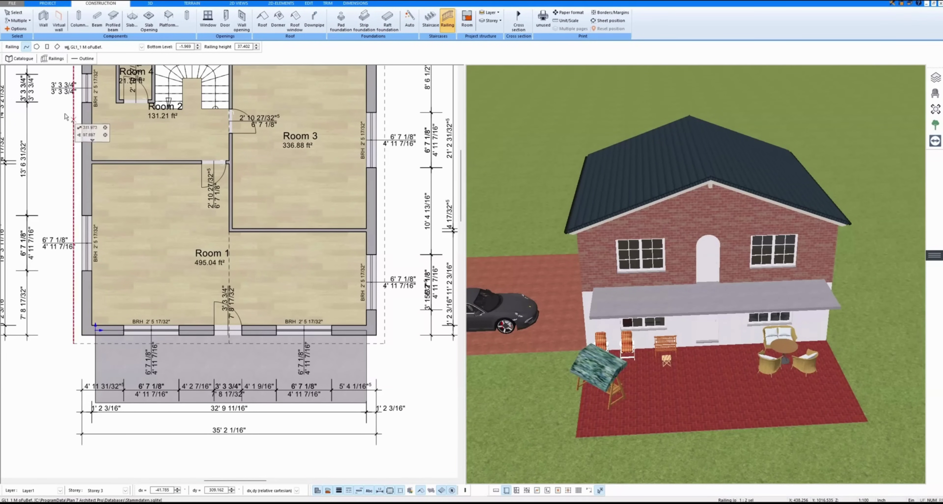
click(20, 59)
scroll(62, 178, down, 3)
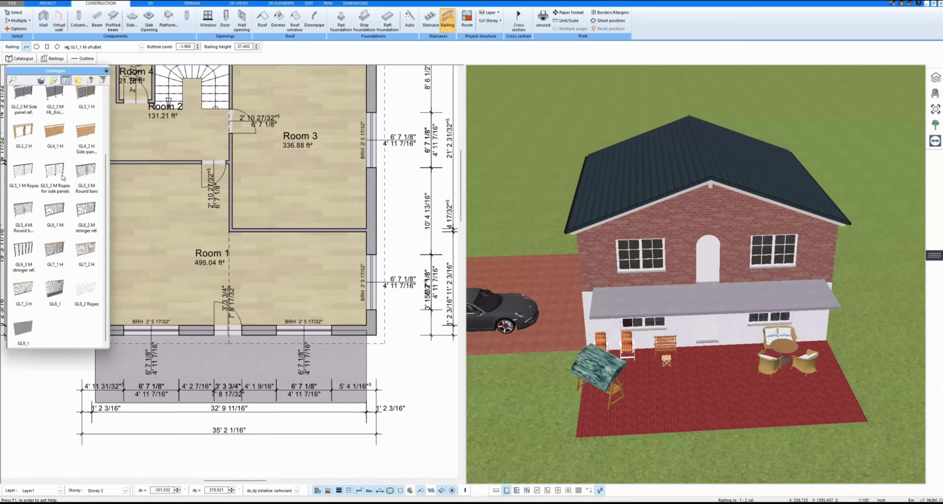
click(54, 131)
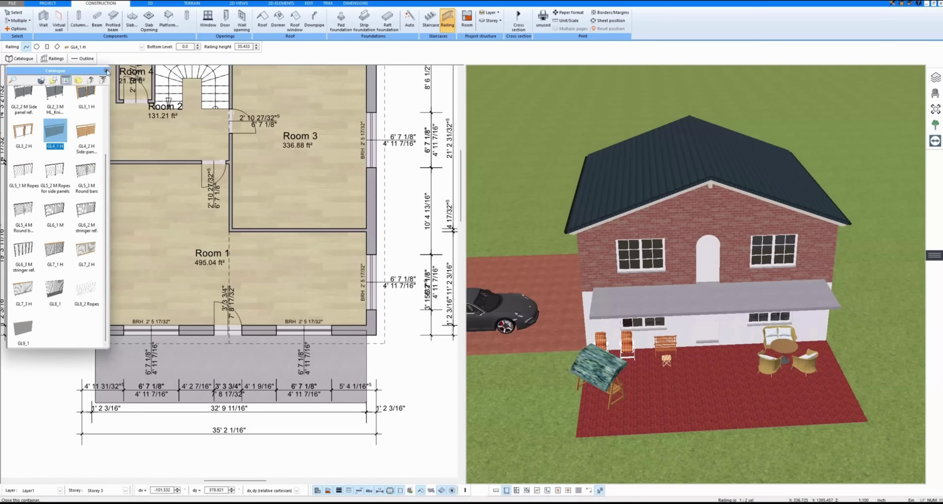
click(107, 71)
click(95, 330)
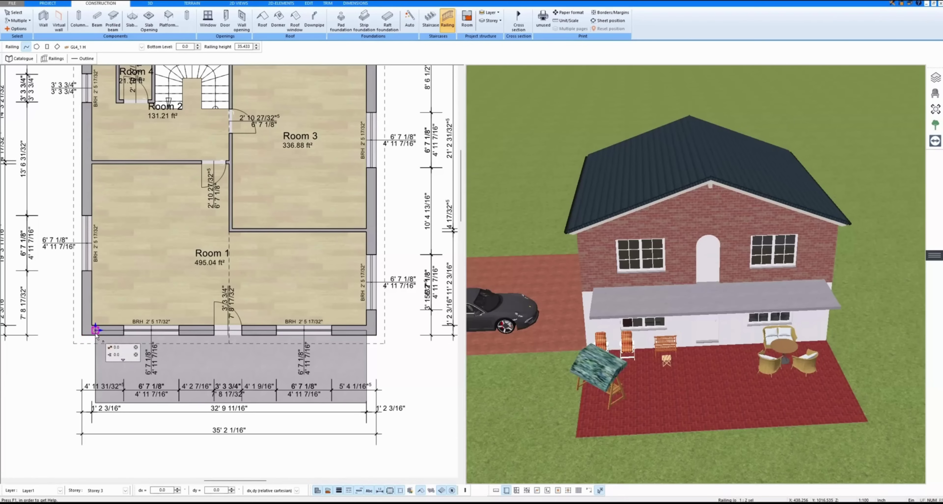
click(95, 403)
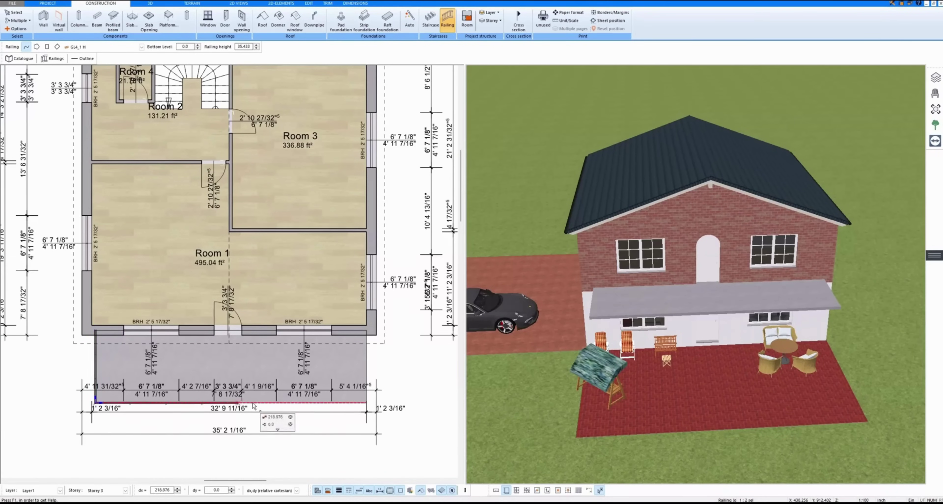
click(367, 403)
click(367, 330)
key(Escape)
Step: Recalculate the shadows in the 3D lighting settings and apply them to the view of the house
scroll(715, 275, up, 2)
mouse_move(716, 278)
mouse_down()
mouse_move(698, 280)
mouse_move(717, 273)
mouse_move(752, 285)
mouse_move(717, 277)
mouse_up()
scroll(699, 280, up, 1)
click(398, 18)
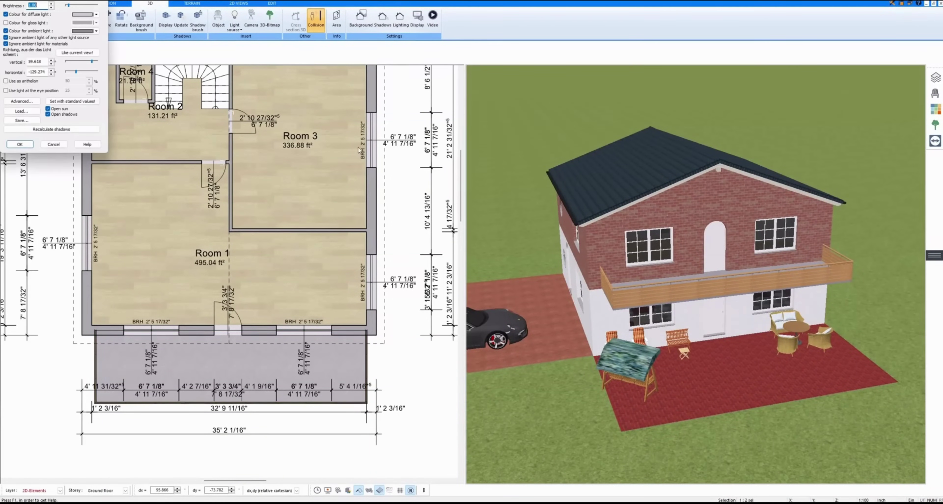
click(69, 130)
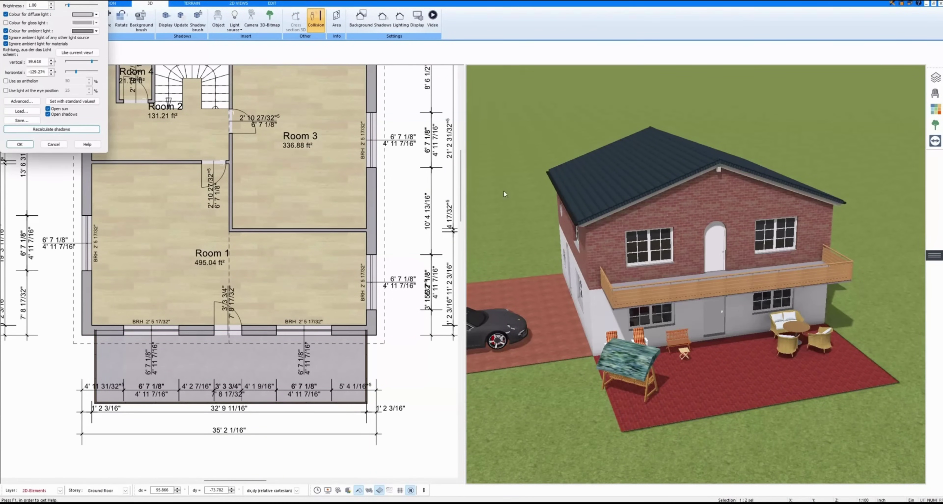
click(21, 145)
drag(661, 292, 646, 345)
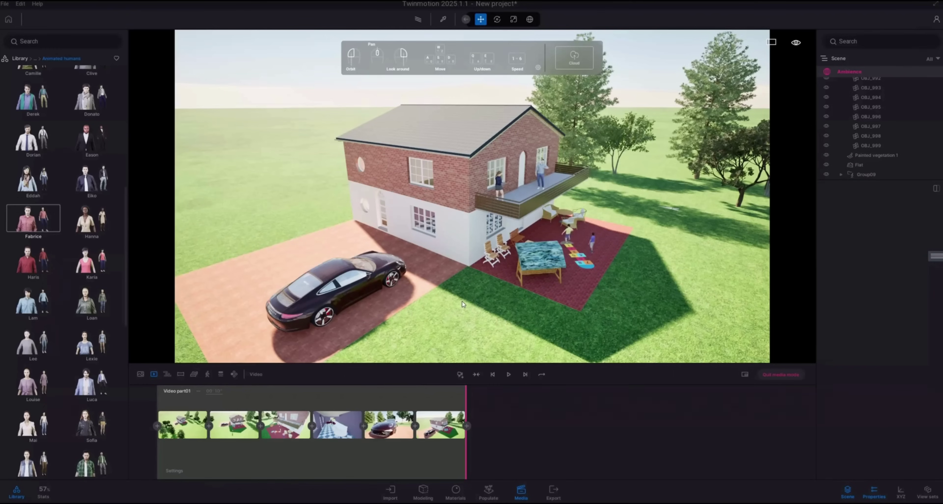
Step: Switch to the Twinmotion project and examine the rendered house from the driveway side
drag(458, 272, 197, 252)
drag(519, 275, 467, 275)
key(w)
key(d)
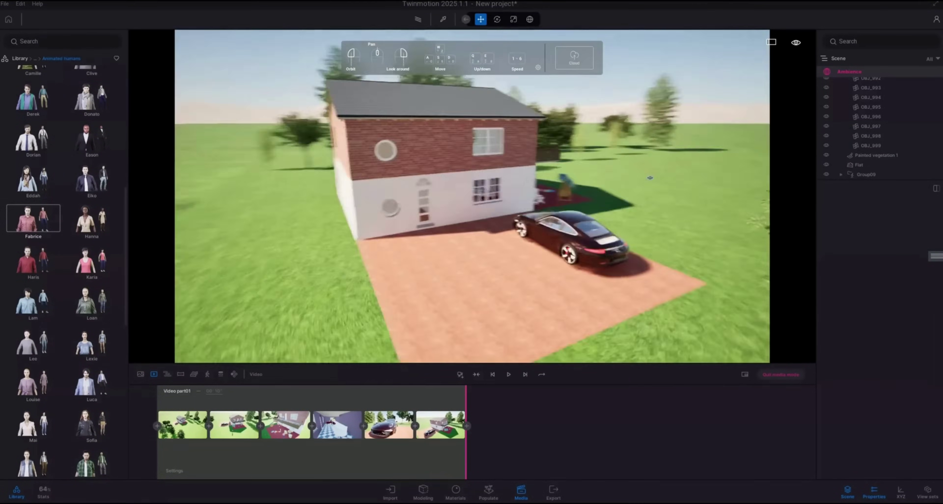